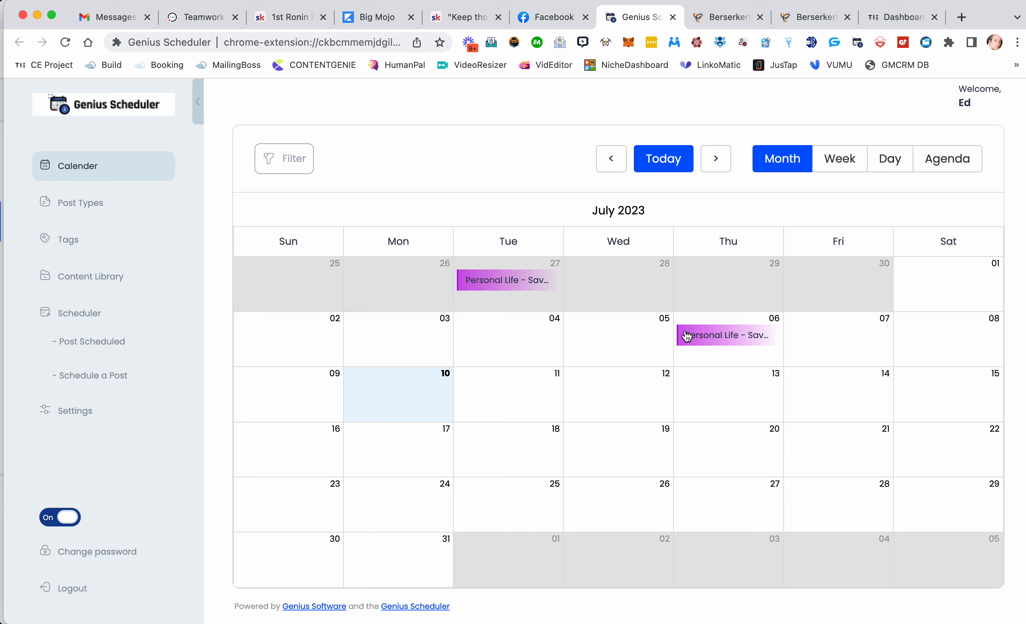
Step: Switch the calendar through Week, Day, Month and Agenda views and back to Month
left_click(841, 162)
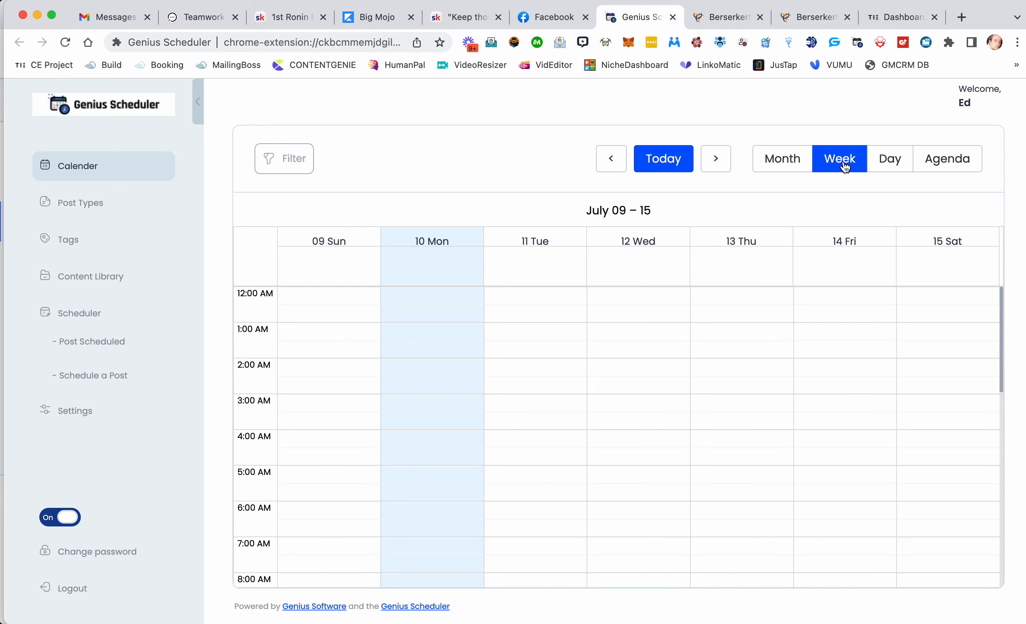
left_click(887, 164)
left_click(784, 172)
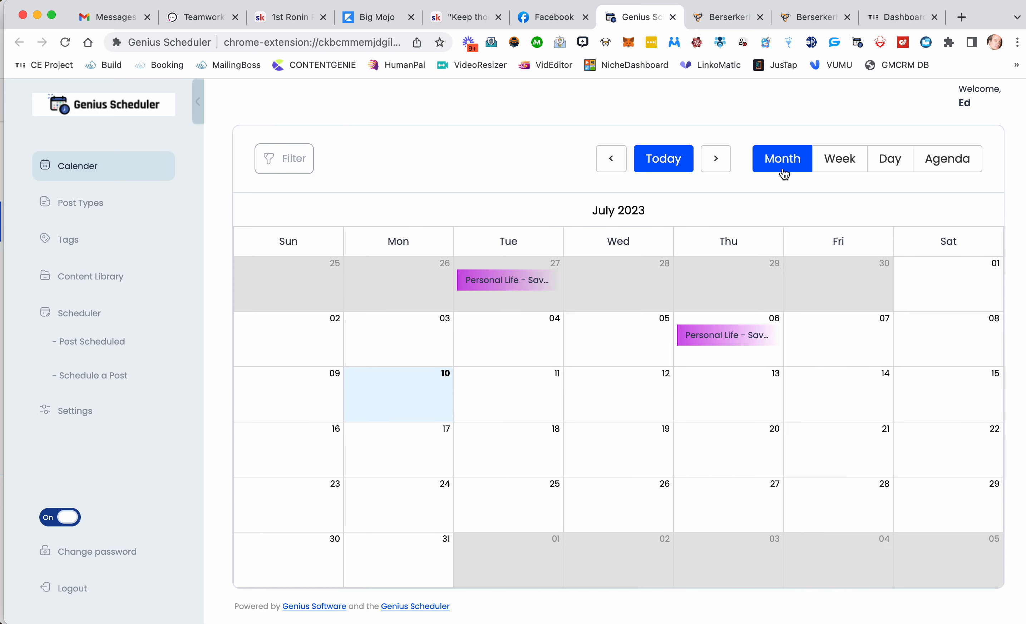
left_click(937, 171)
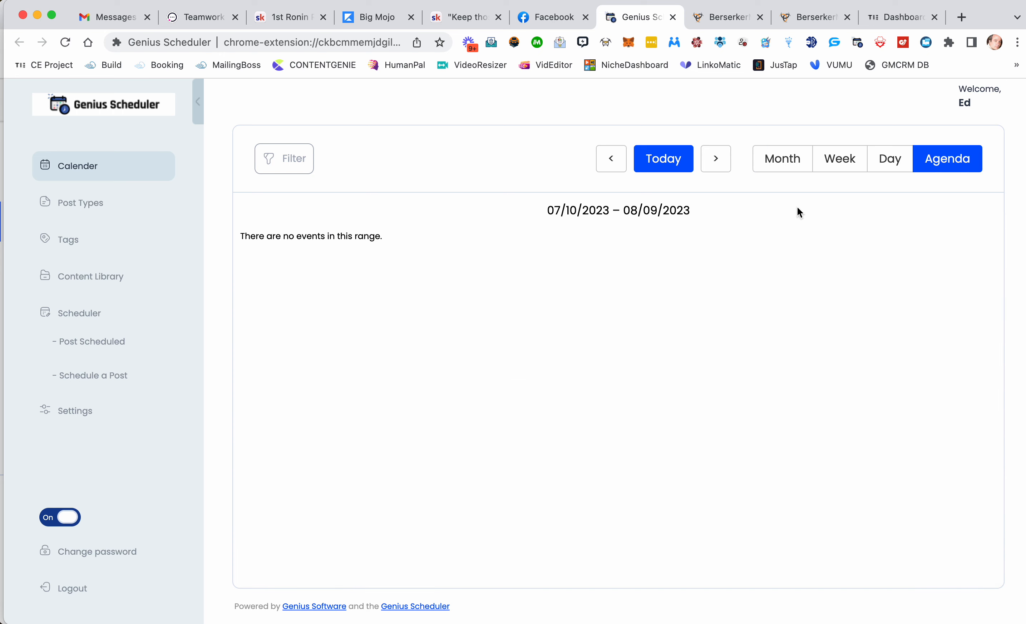
left_click(774, 166)
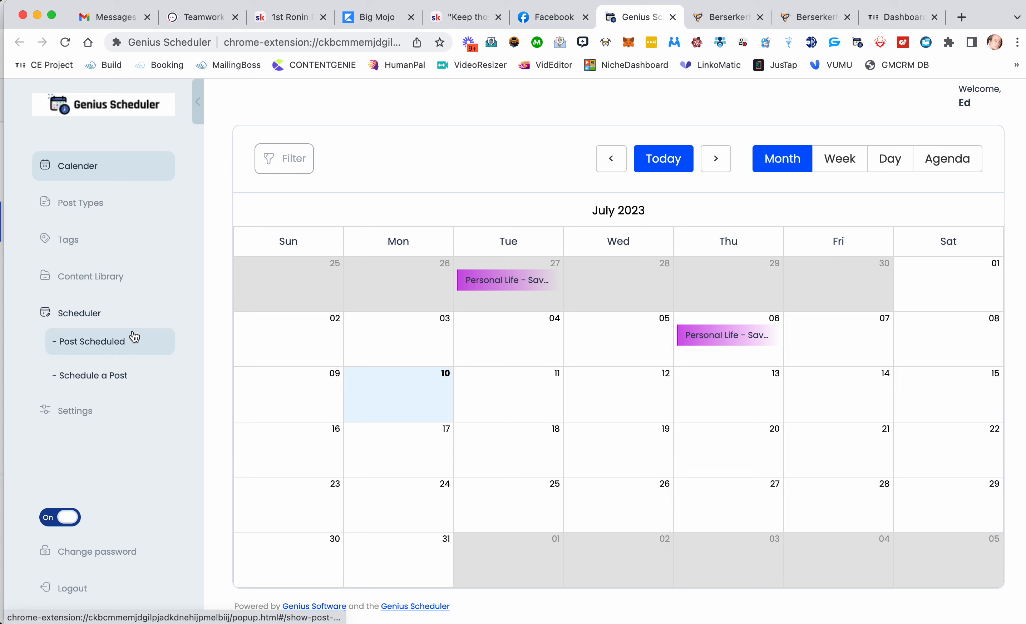
Step: Open the post types and move the Personal Life card to the start of the second row
left_click(90, 209)
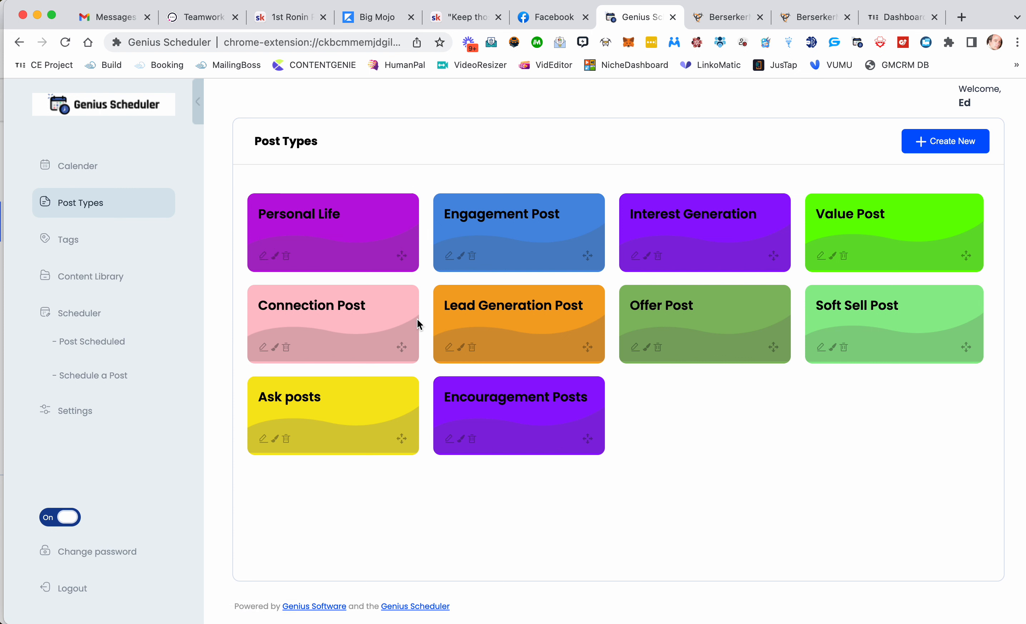
left_click(276, 258)
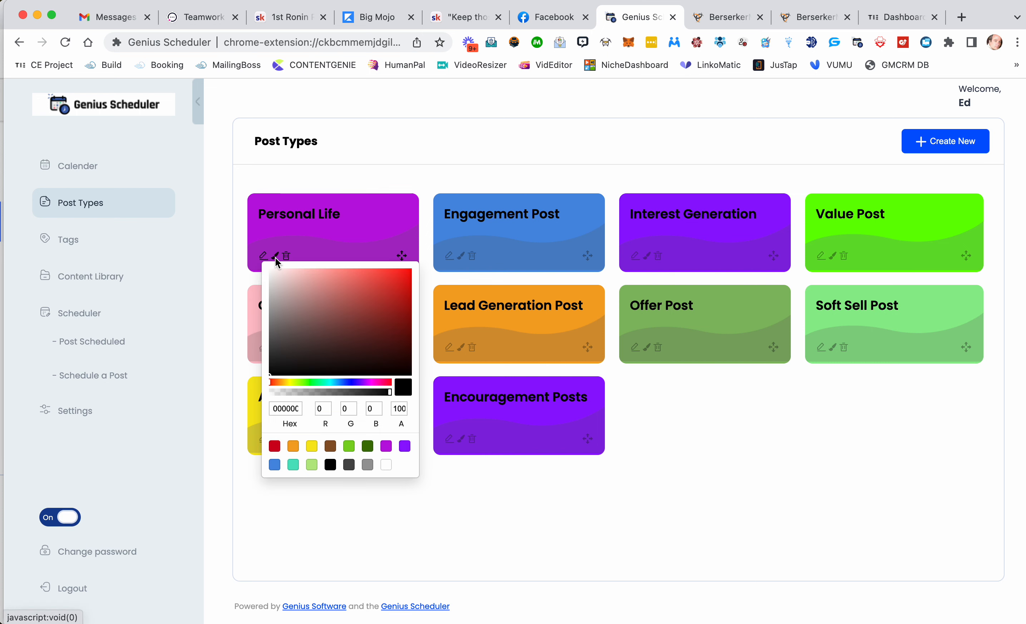
left_click(434, 519)
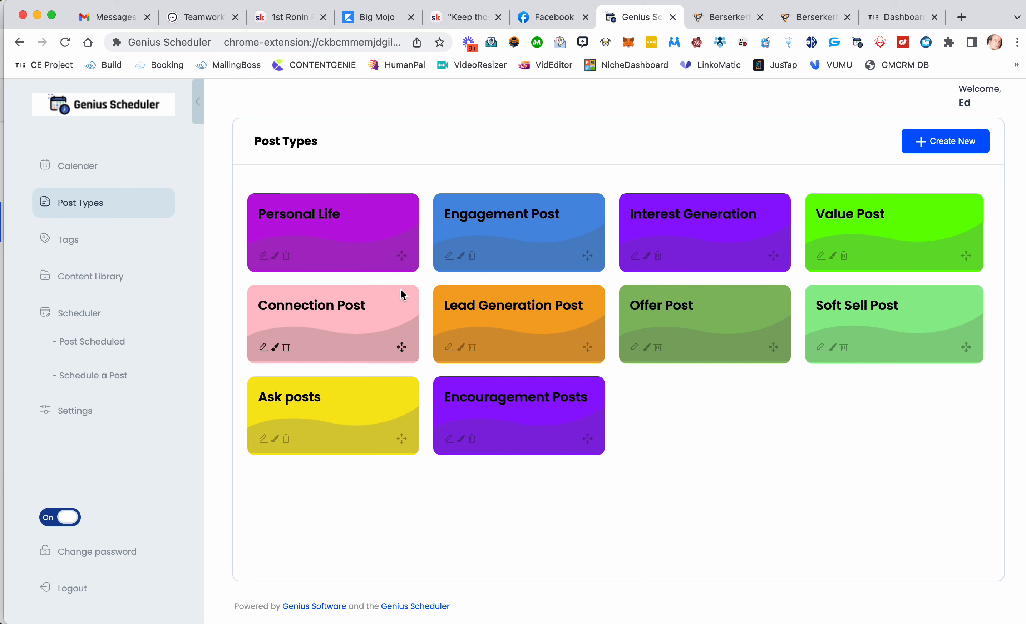
left_click_drag(401, 256, 405, 344)
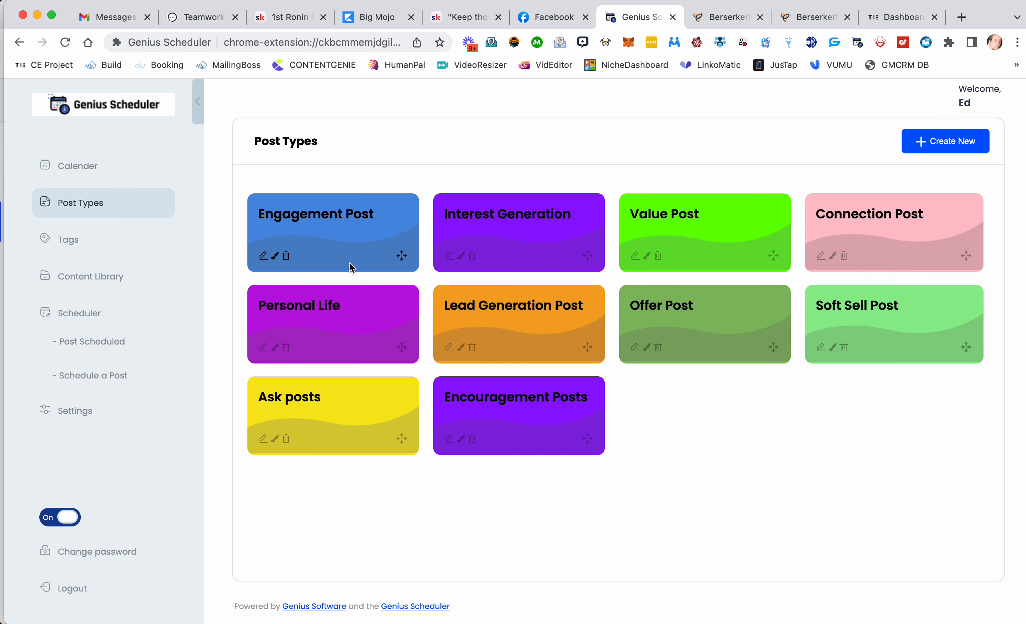
Step: Browse between the calendar, post types, tags and content library pages
left_click(68, 171)
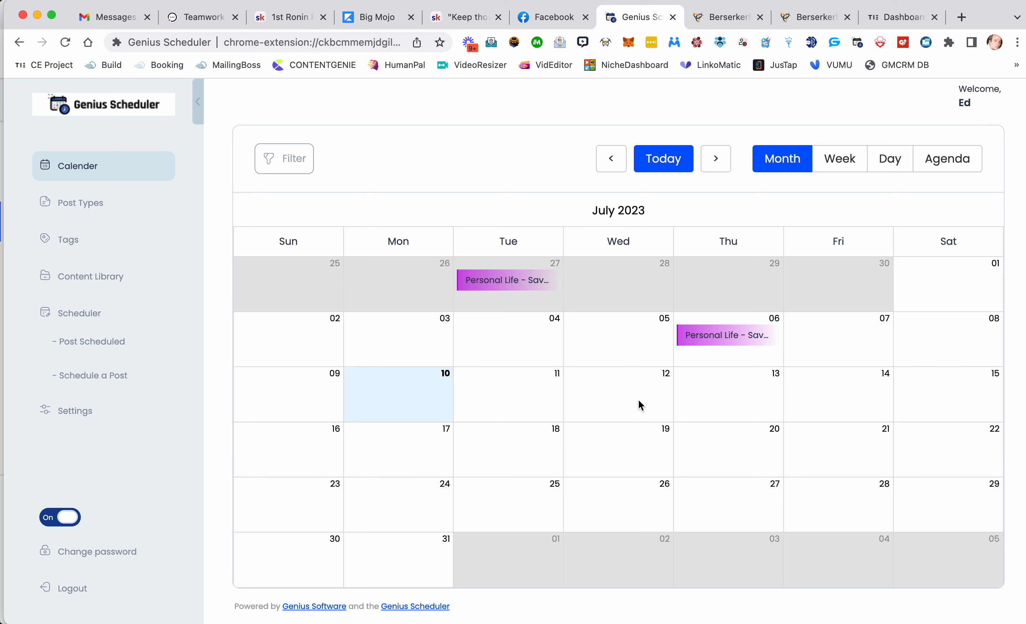
left_click(83, 202)
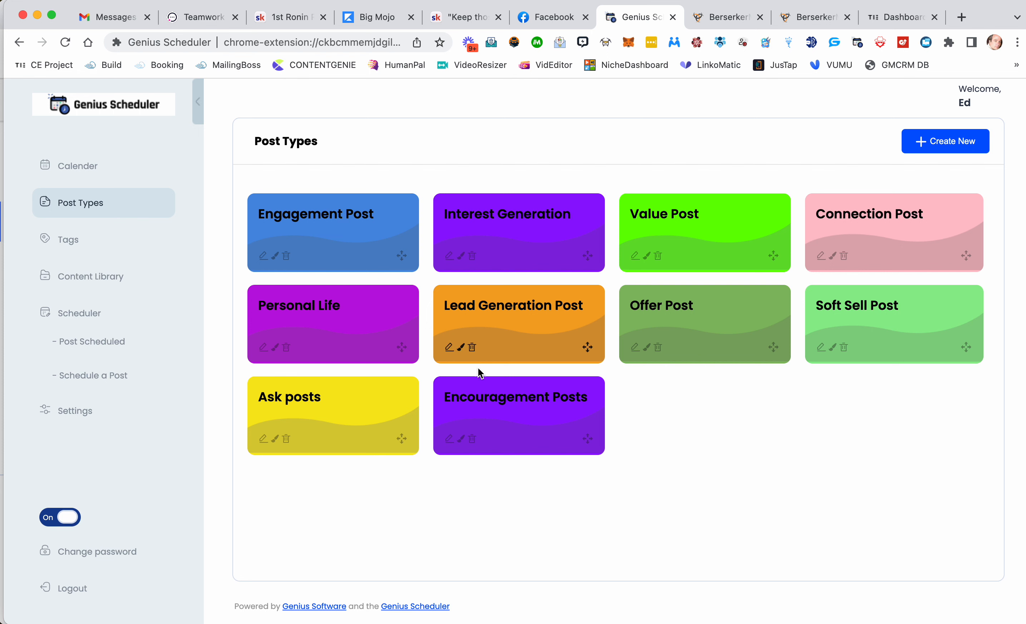
left_click(88, 168)
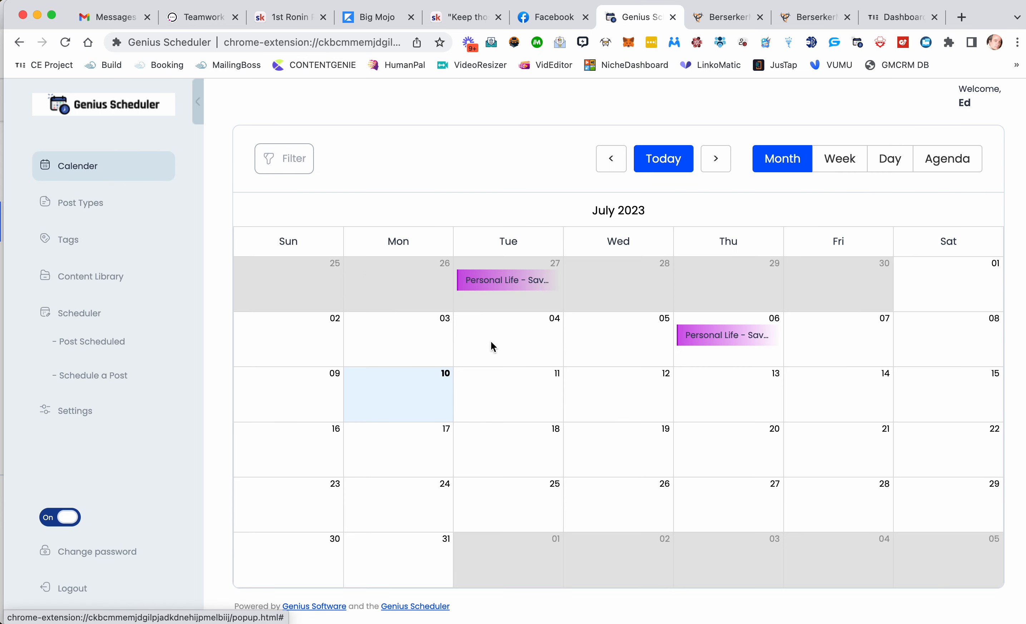
left_click(79, 240)
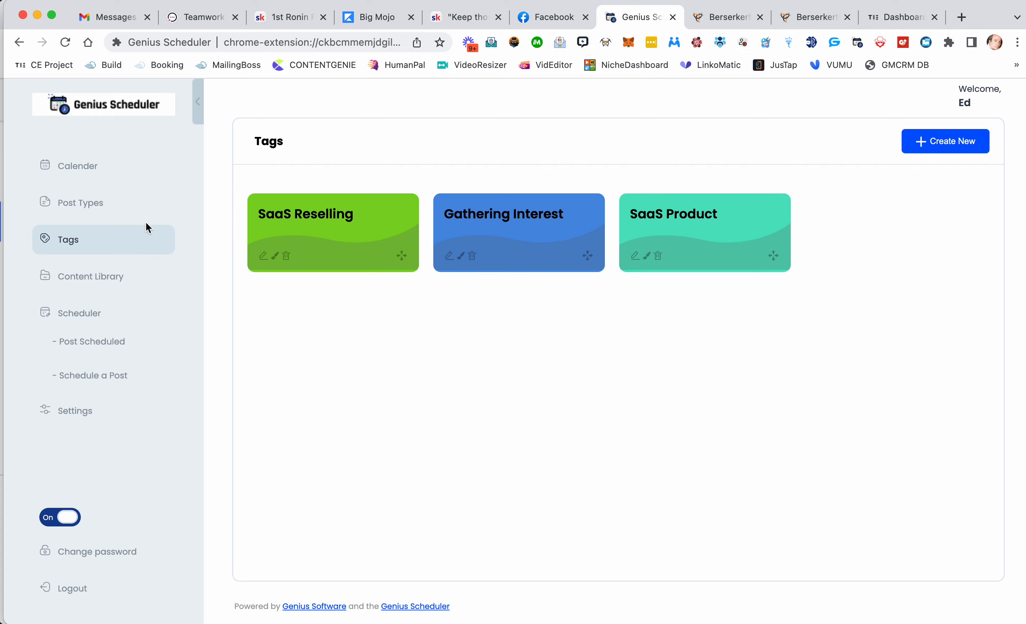
left_click(94, 205)
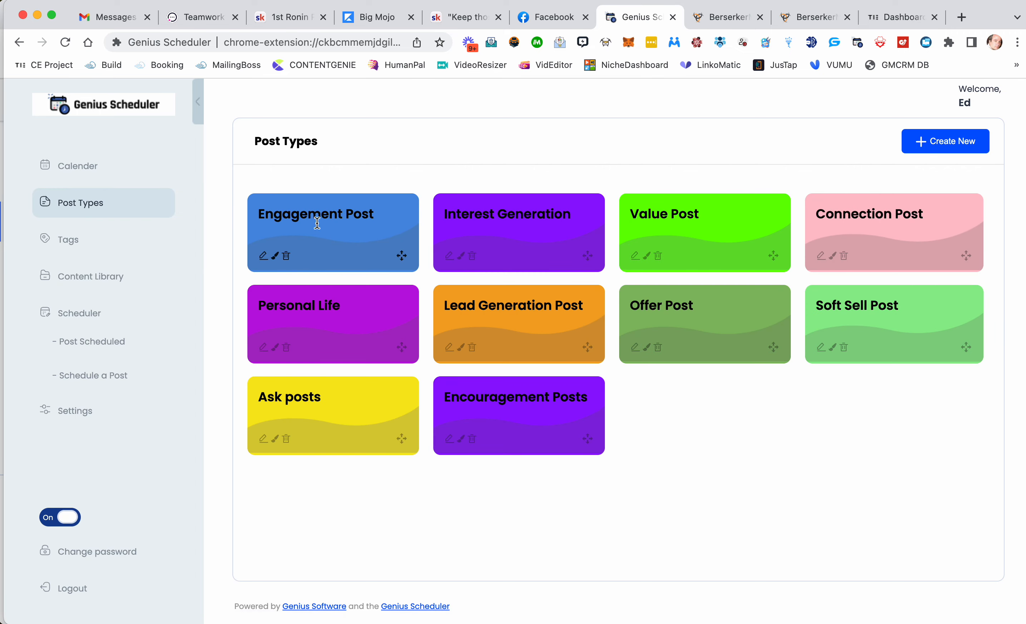
left_click(85, 231)
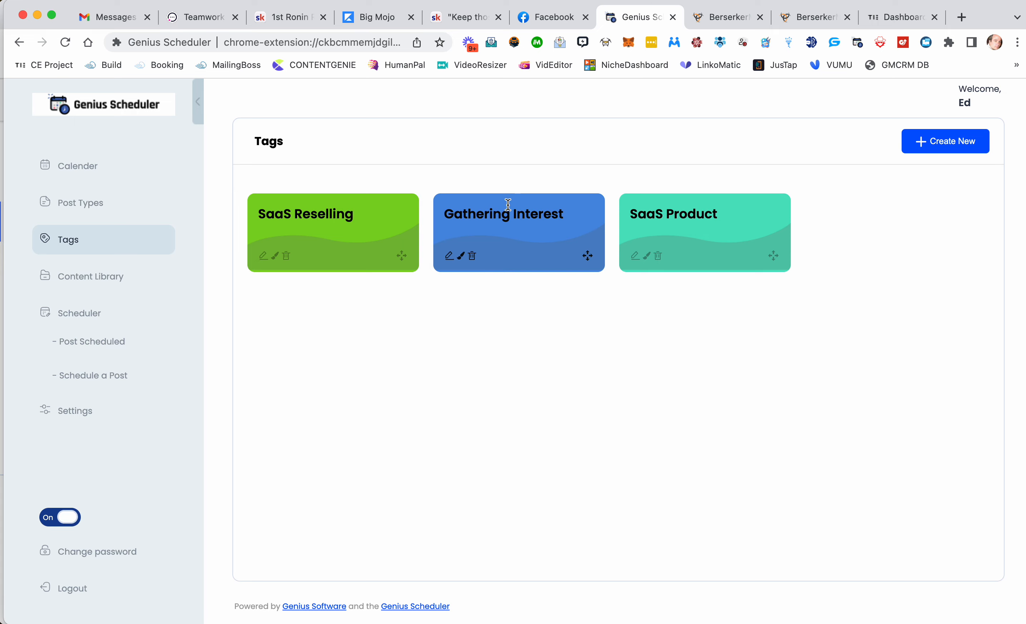
left_click(83, 205)
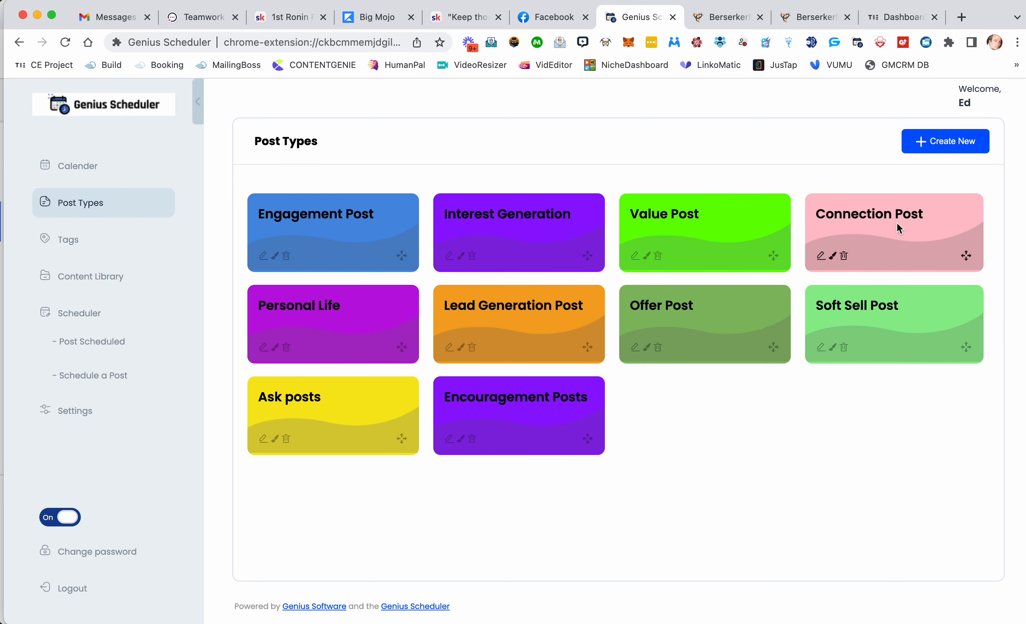
left_click(76, 248)
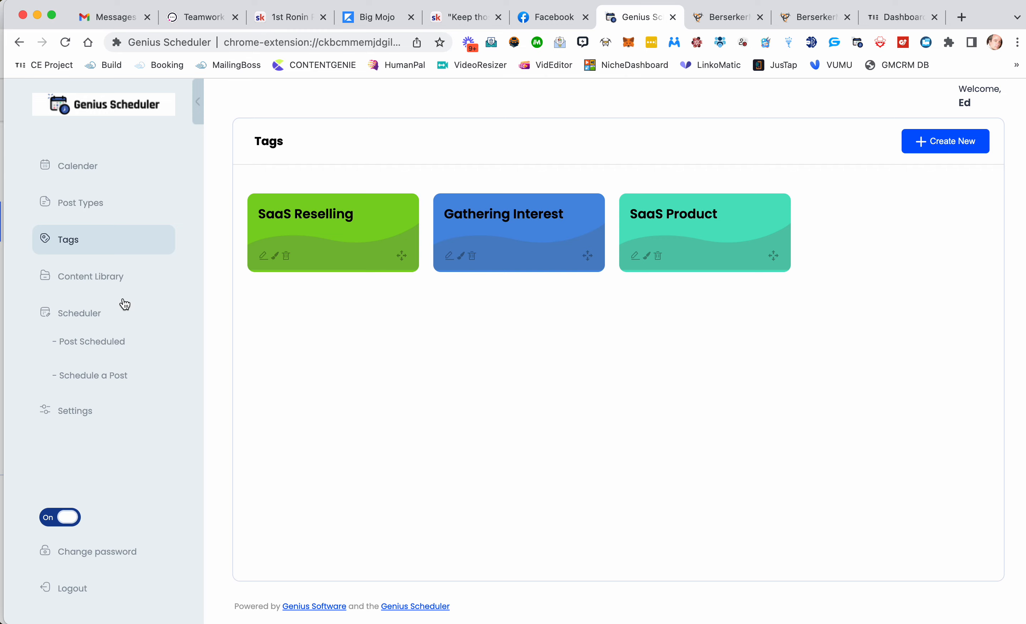
left_click(102, 281)
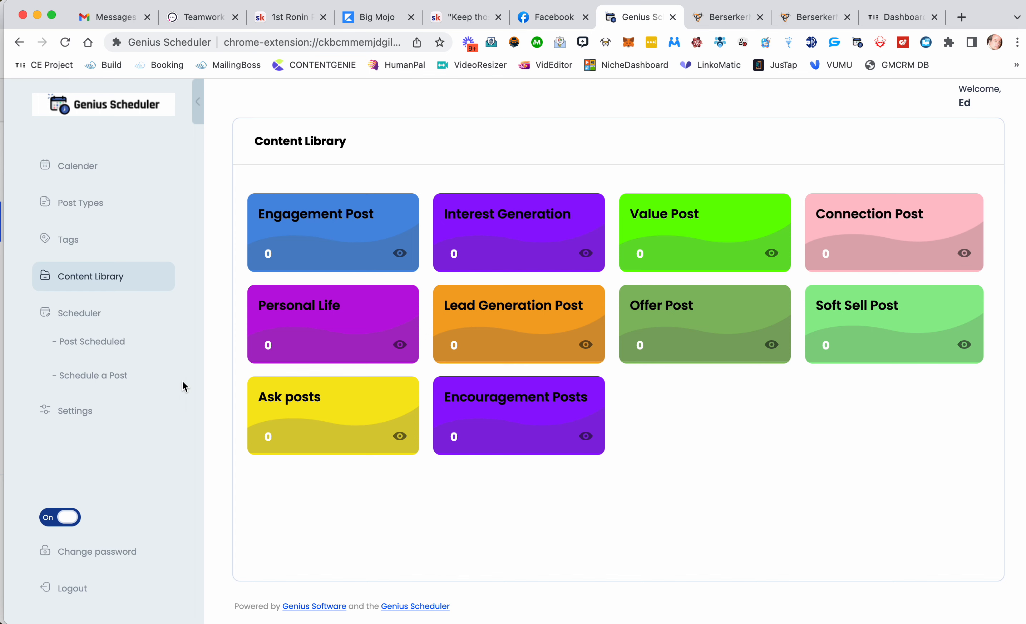
Step: Open Settings and toggle the engagement settings on and back off
left_click(72, 413)
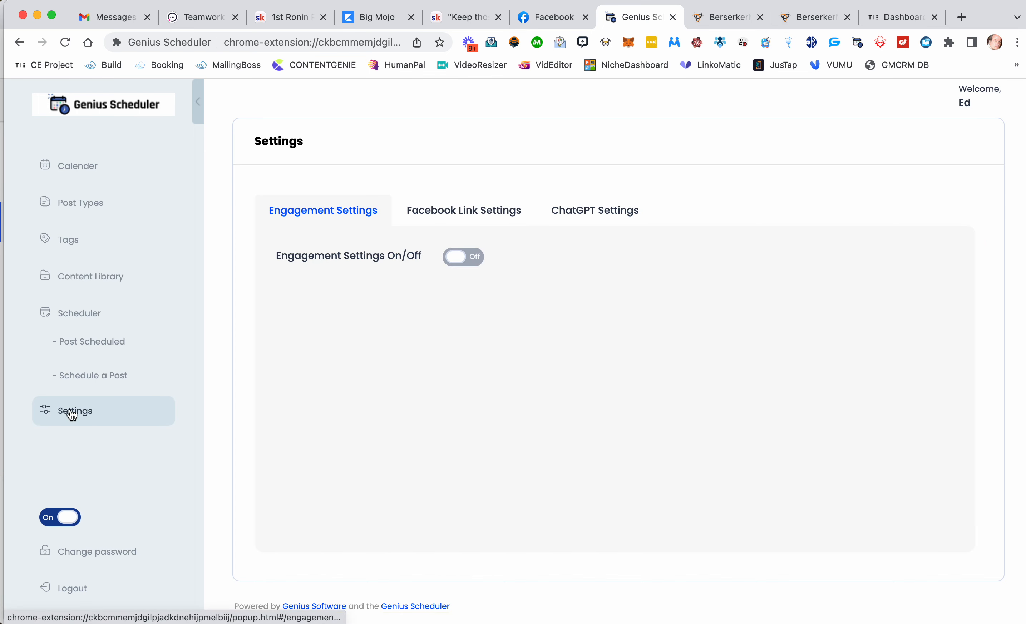
left_click(463, 257)
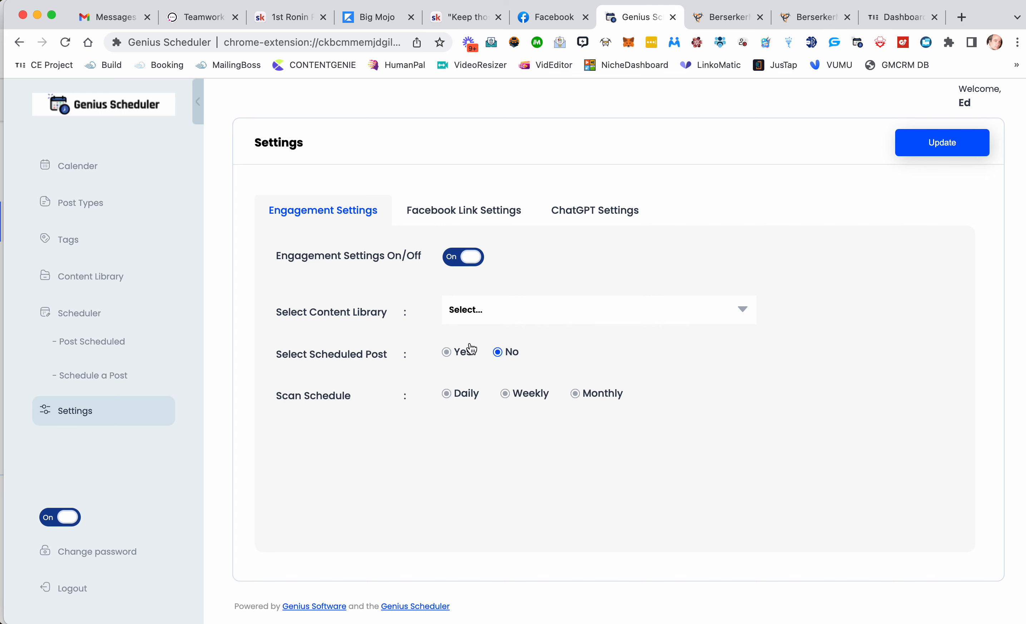
left_click(470, 257)
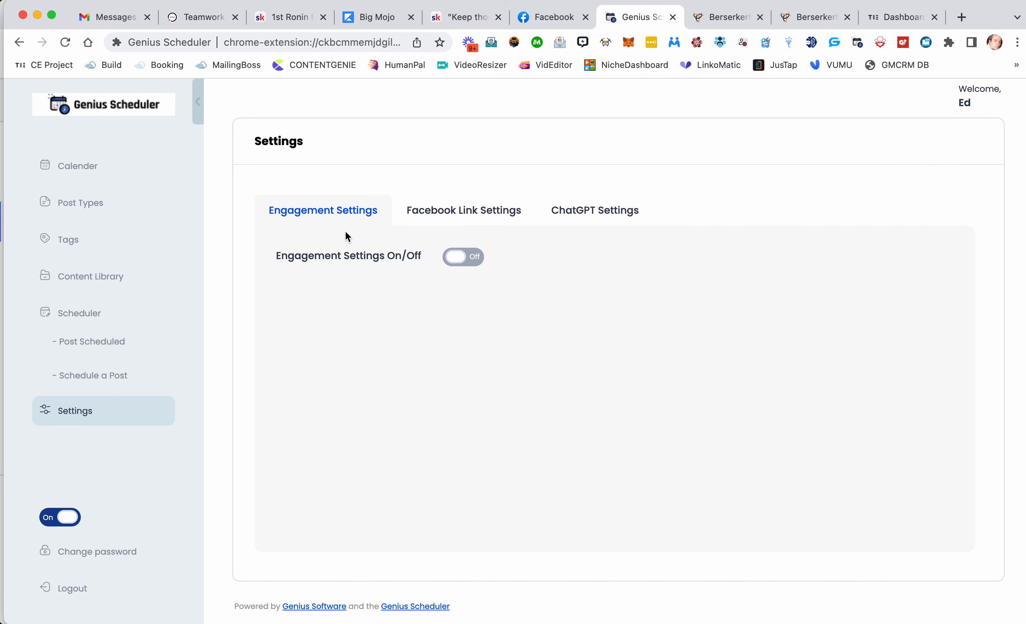
Step: Review the saved Facebook group and profile links in the link settings
left_click(507, 216)
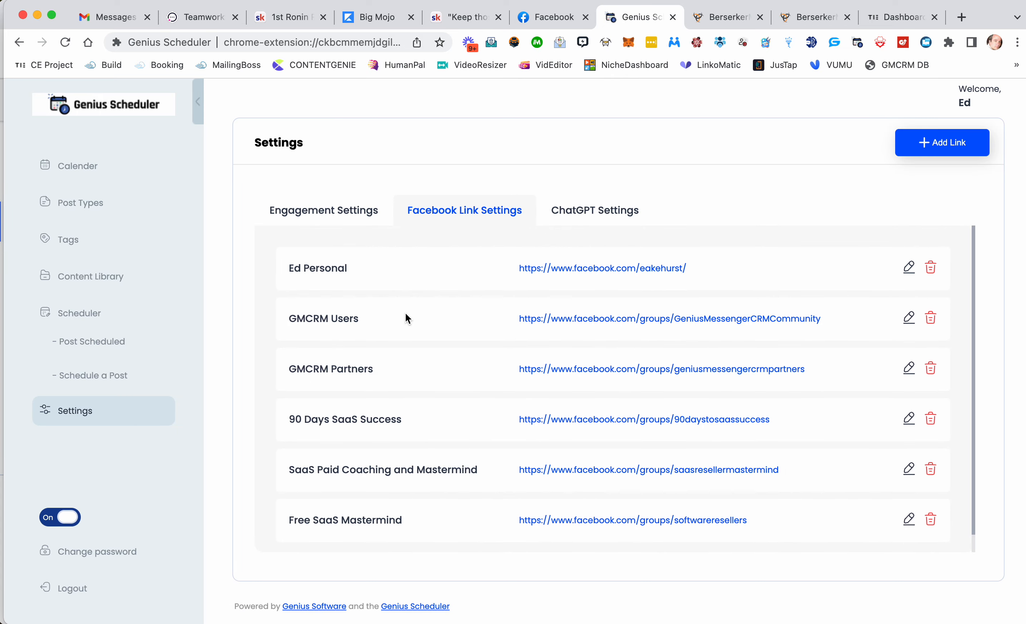
scroll(324, 269, "down", 1)
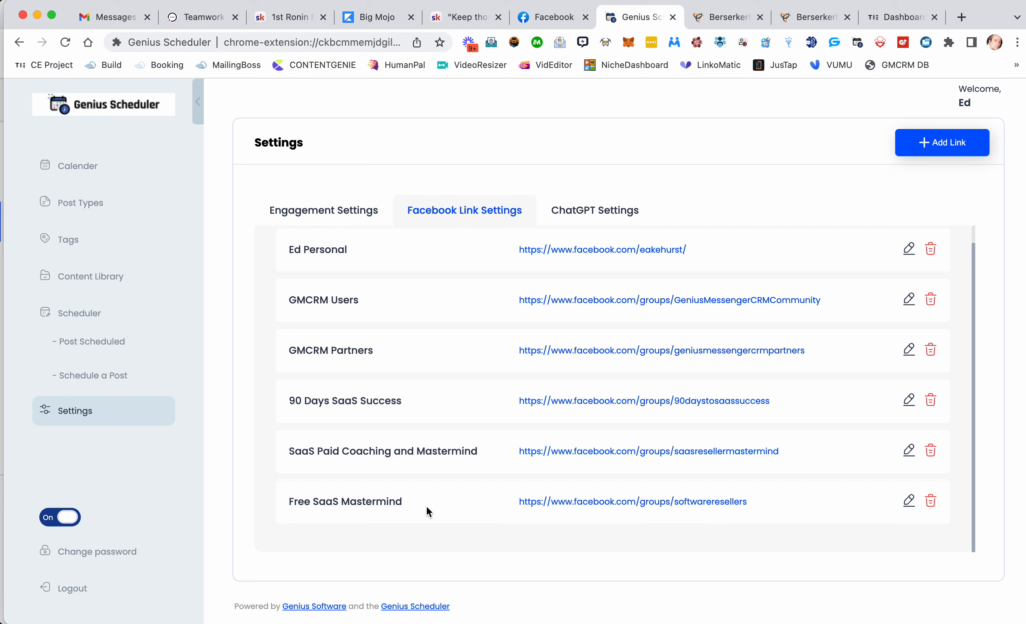
triple_click(365, 503)
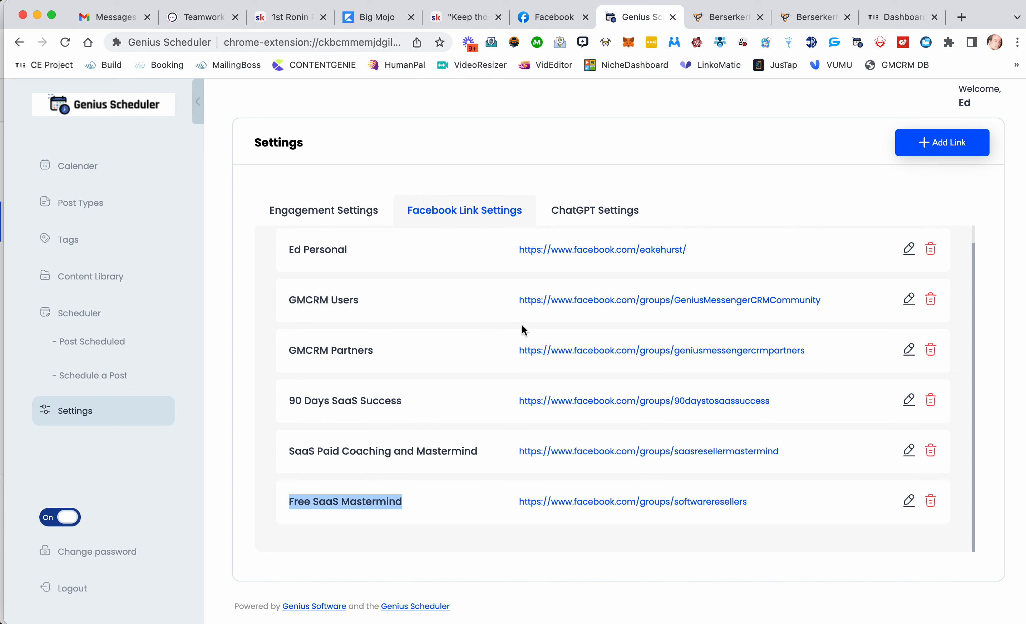
left_click_drag(599, 213, 691, 185)
Step: Review the ChatGPT settings, checking the model options and the system prompt
left_click(585, 210)
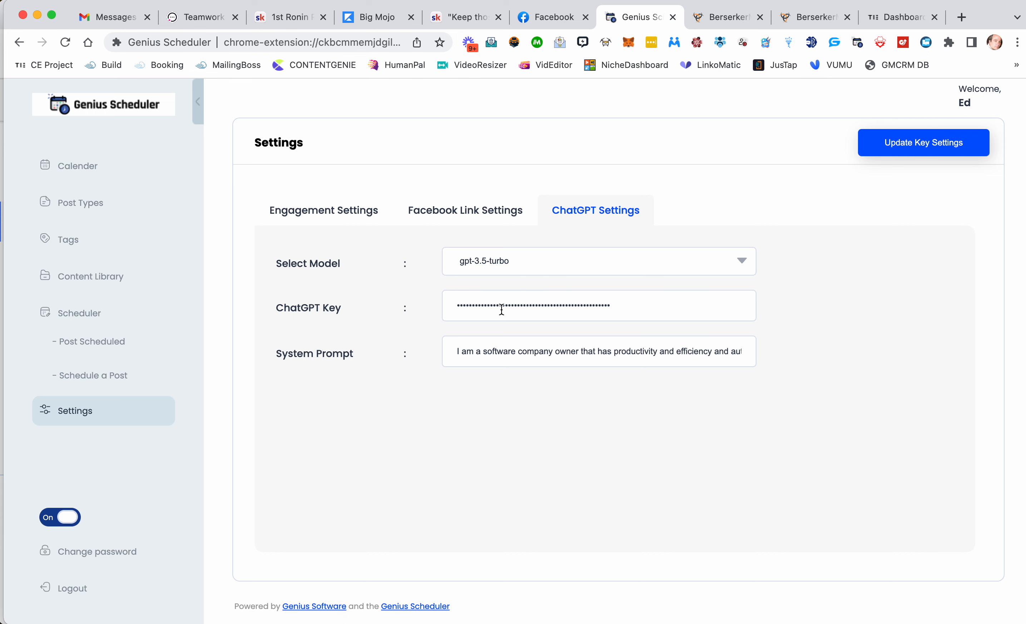
left_click(541, 266)
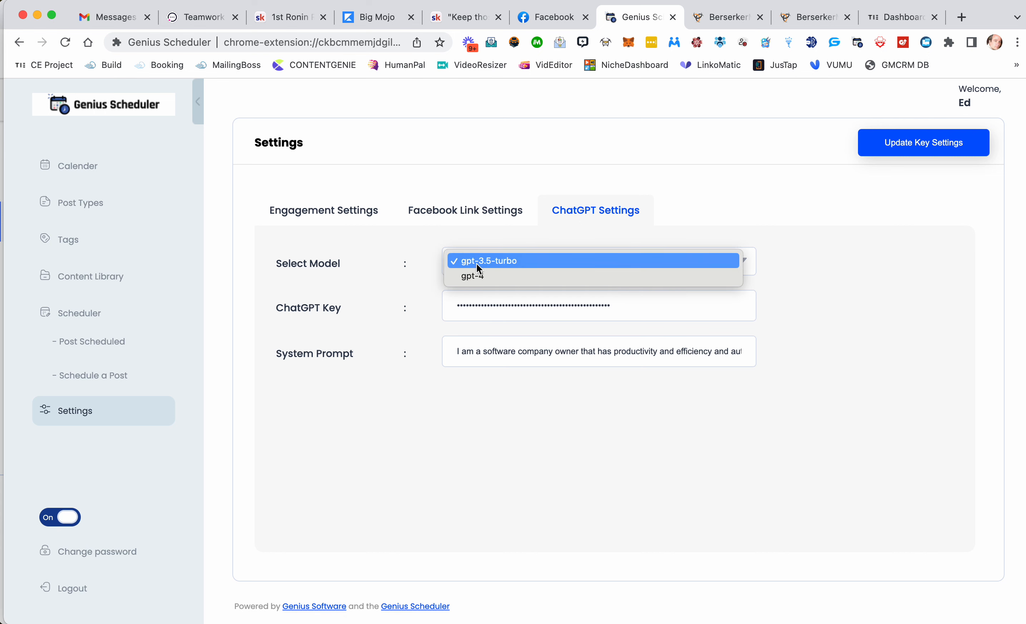
left_click(500, 400)
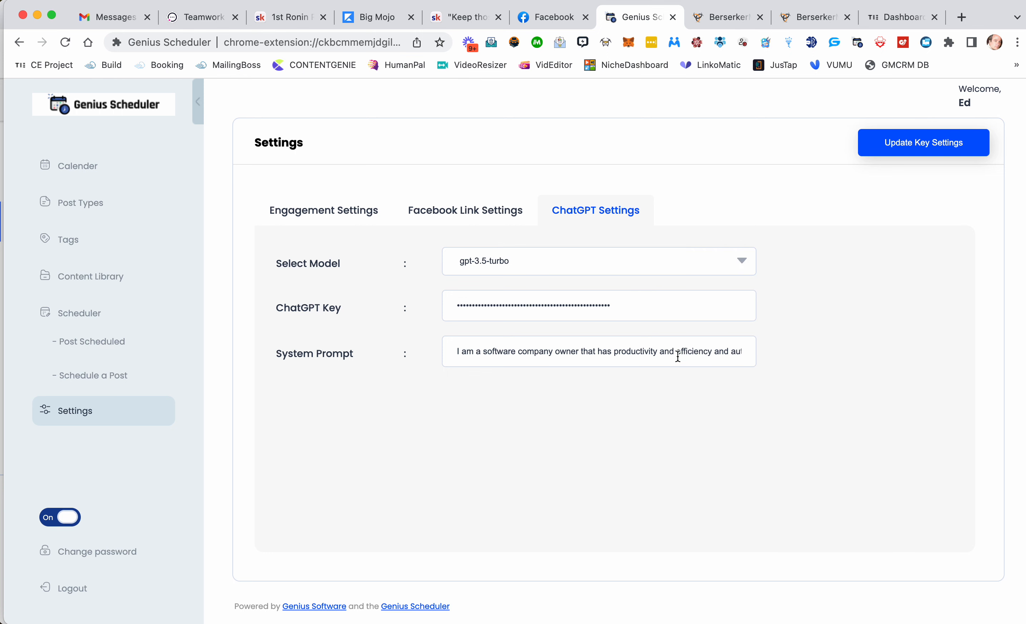
triple_click(497, 352)
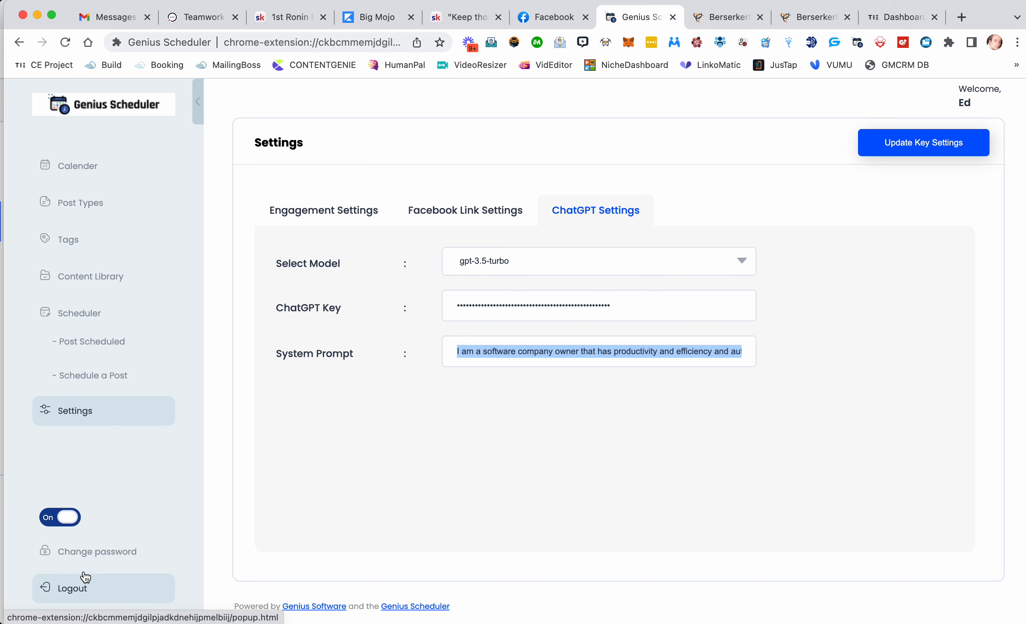
Step: Open the scheduled post list and scroll through the scheduled posts
left_click(91, 314)
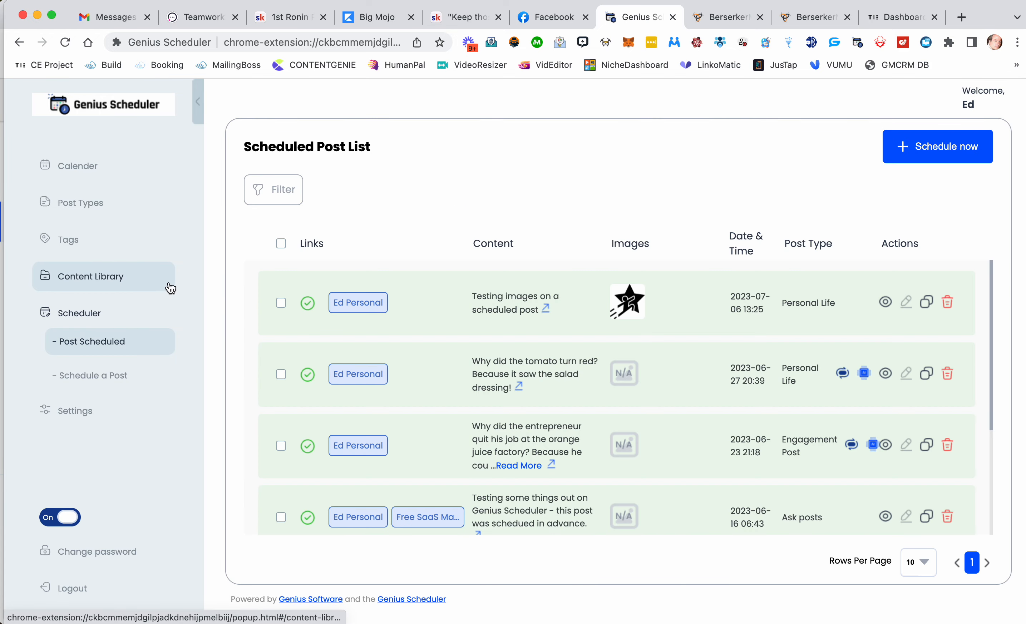
scroll(430, 368, "down", 2)
scroll(430, 364, "down", 6)
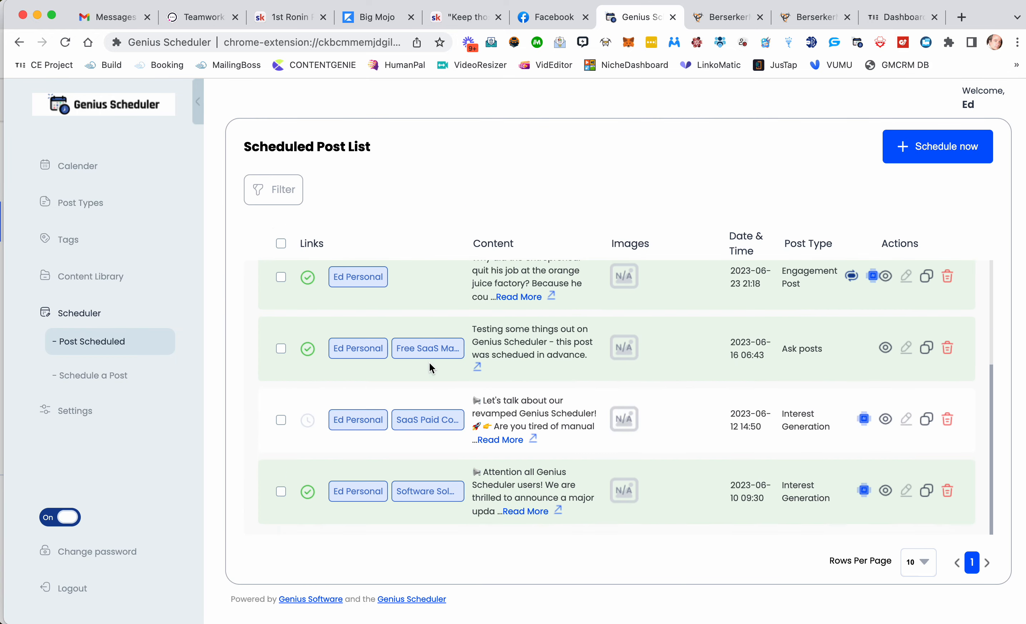
scroll(430, 364, "up", 8)
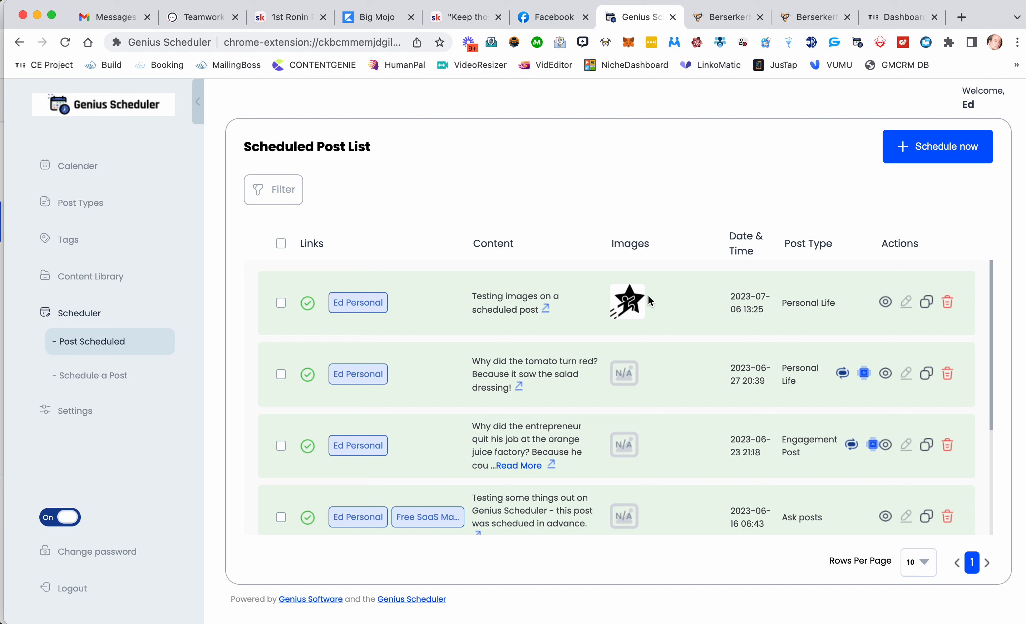
Step: Start scheduling a new post and set its post type to Ask posts
left_click(122, 384)
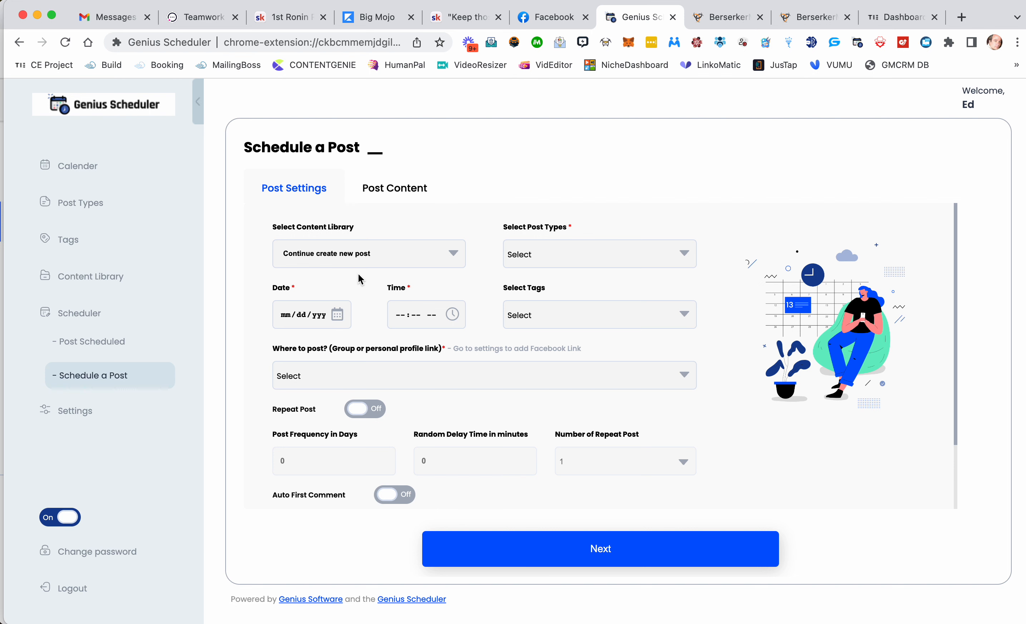
left_click(327, 253)
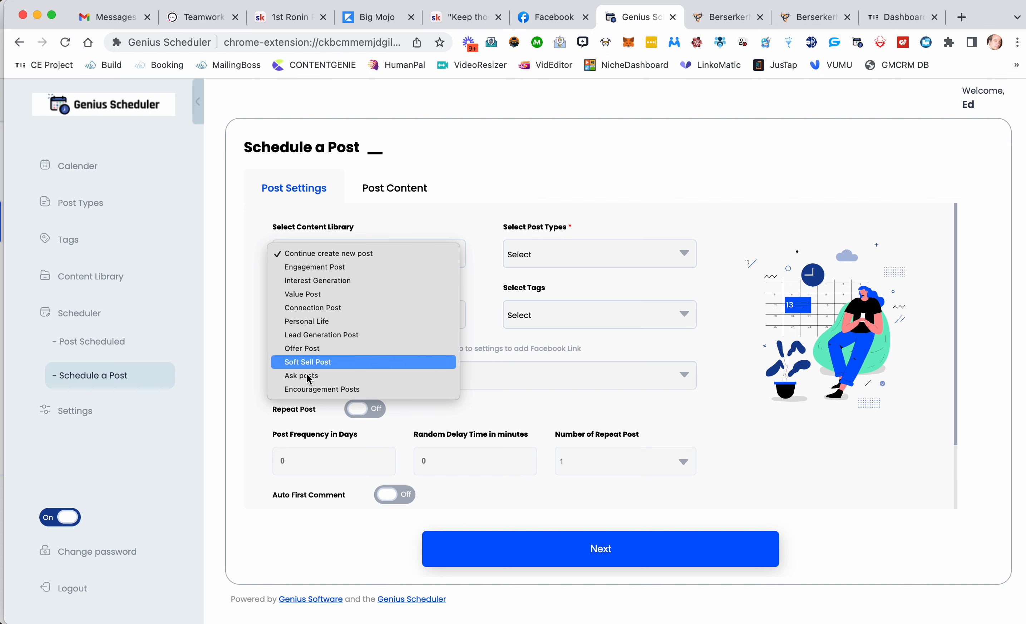
left_click(399, 223)
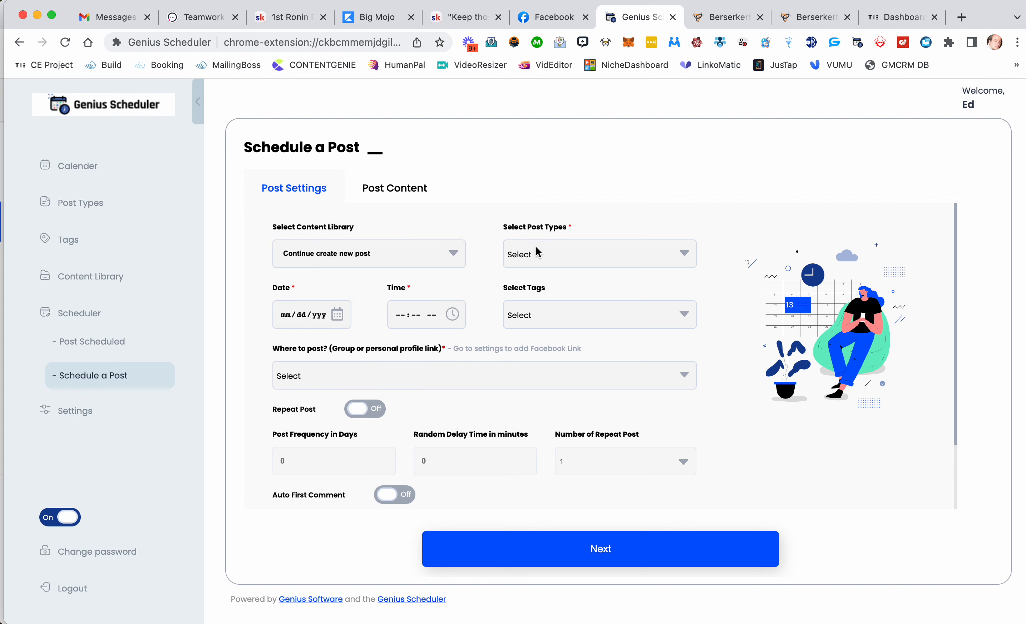
left_click(540, 256)
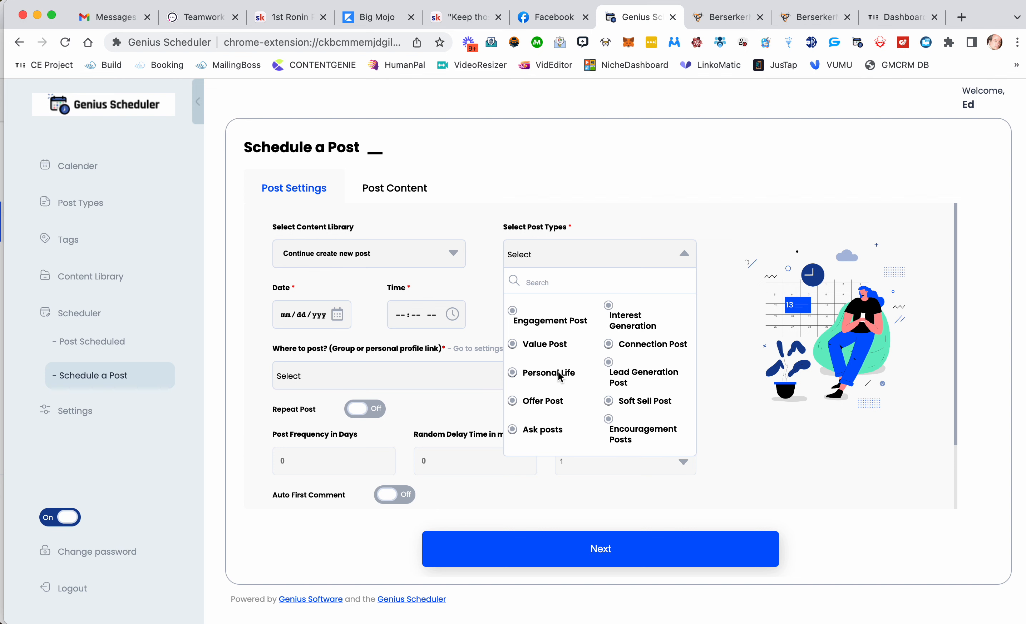
left_click(520, 431)
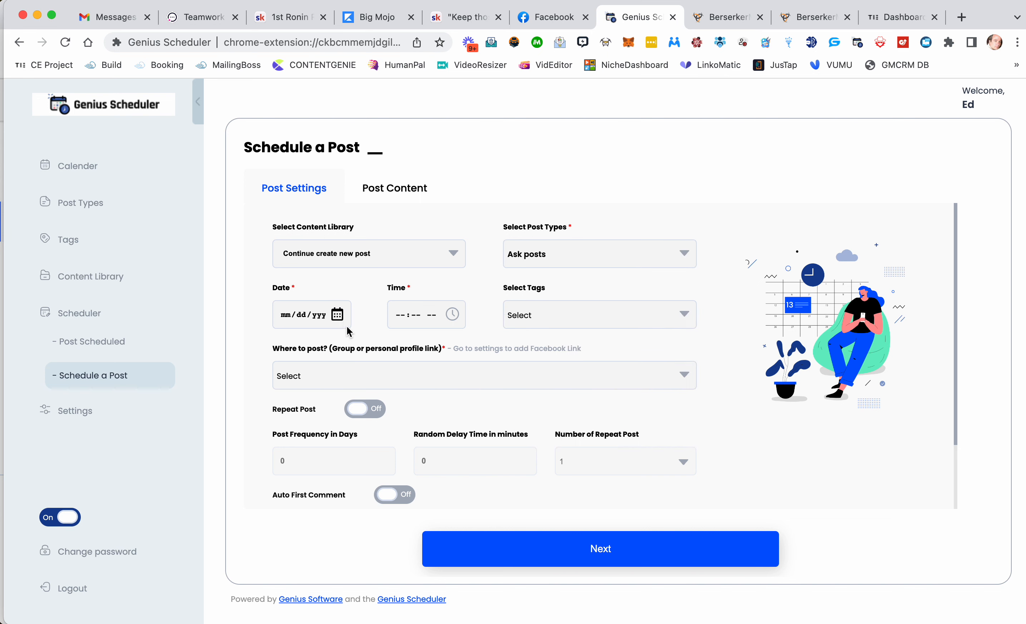
Step: Schedule the post for 07/10/2023 at 02:48 PM
left_click(338, 315)
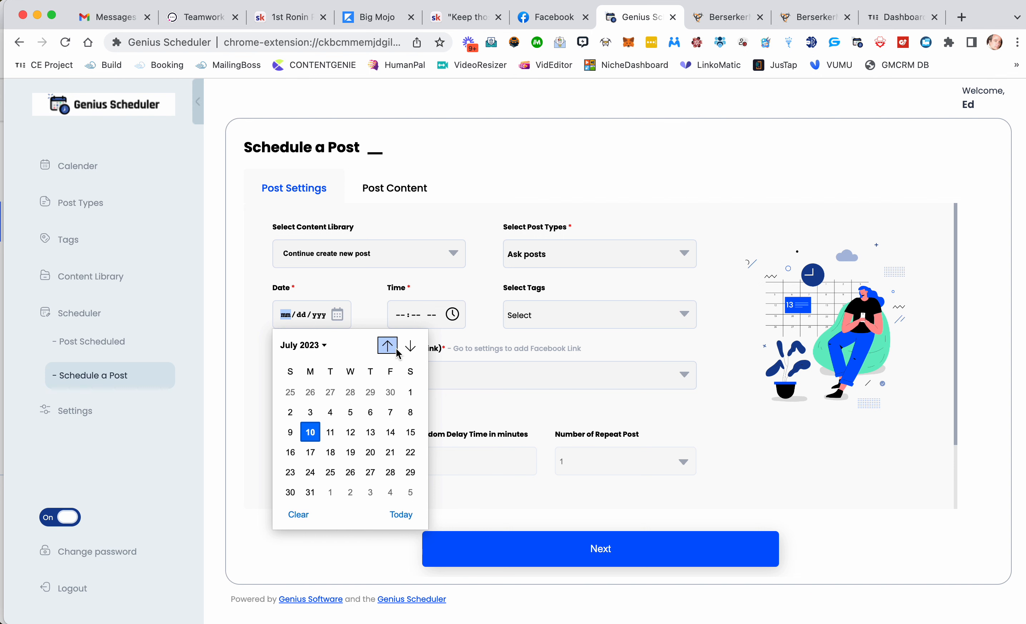
left_click(315, 432)
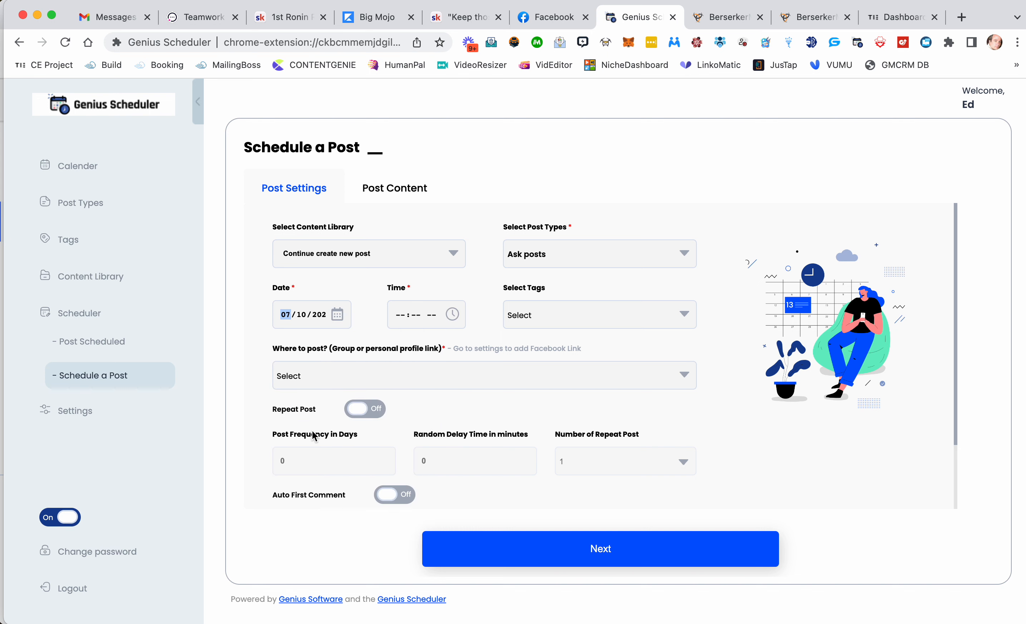
left_click(452, 316)
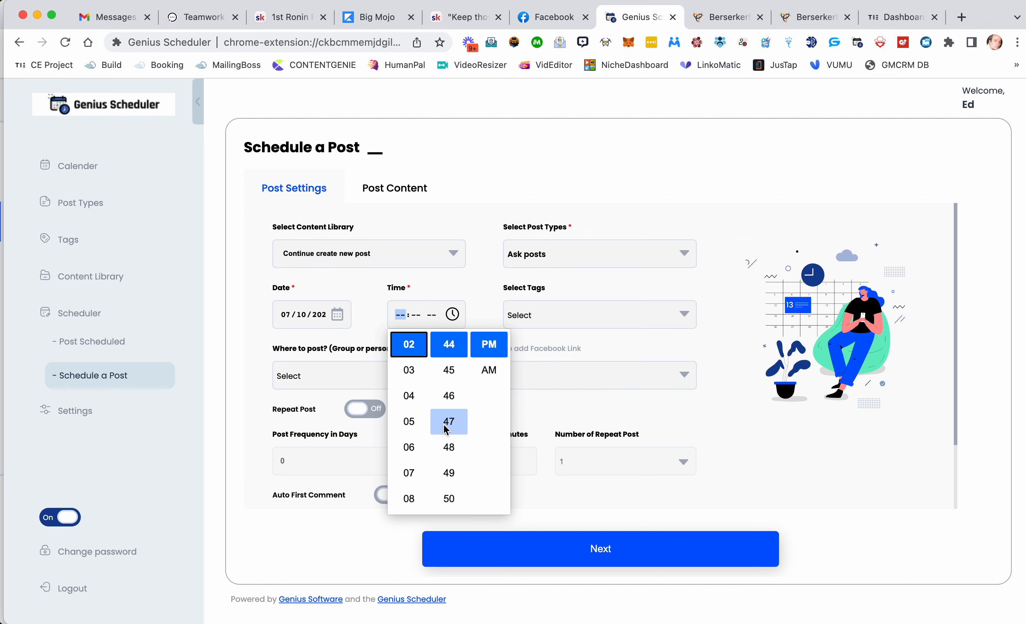
left_click(448, 447)
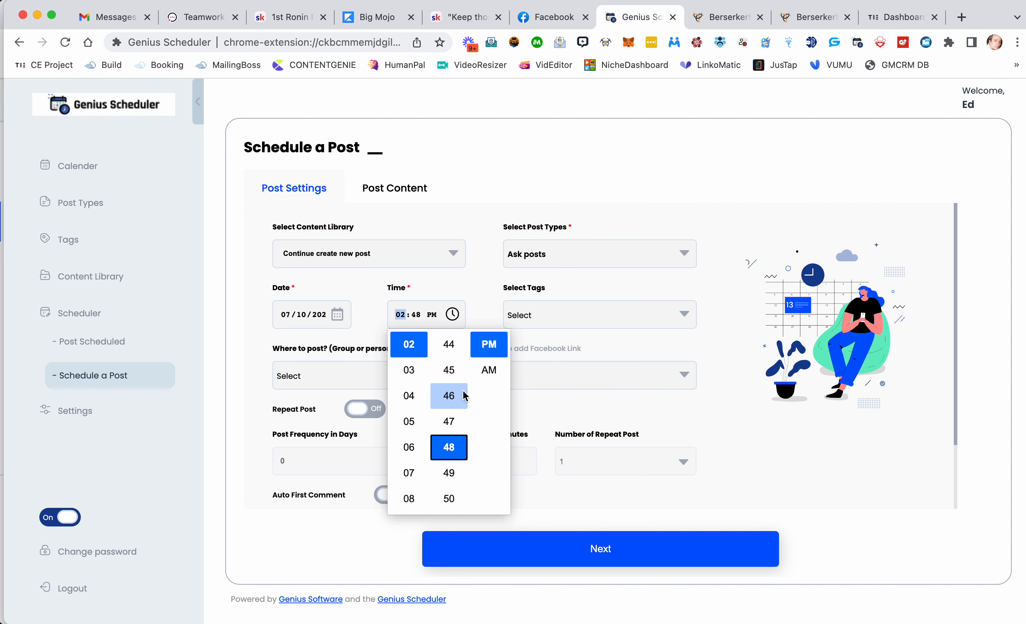
left_click(494, 346)
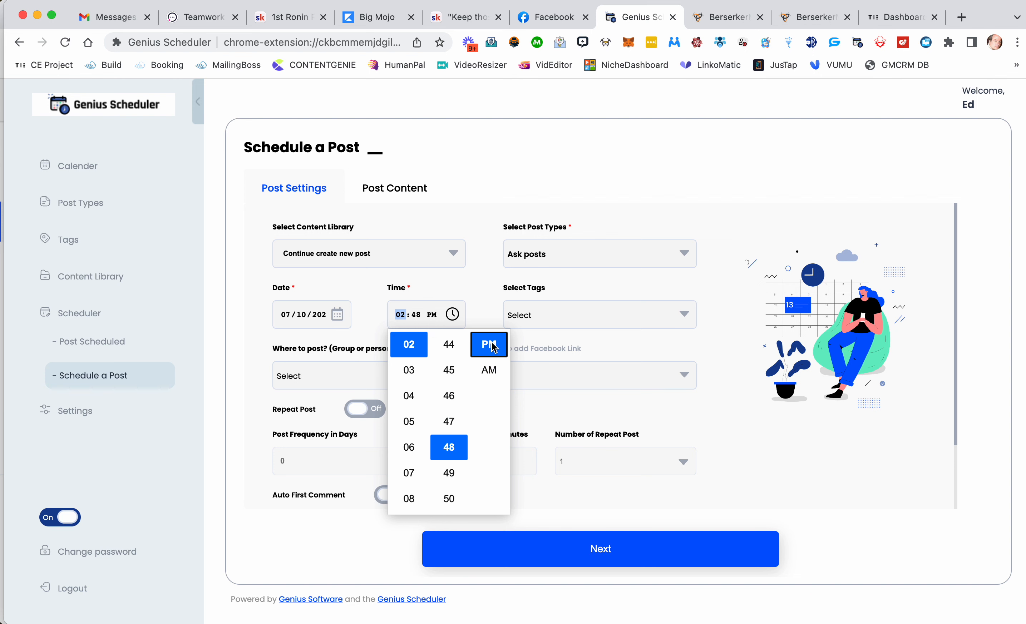
left_click(485, 316)
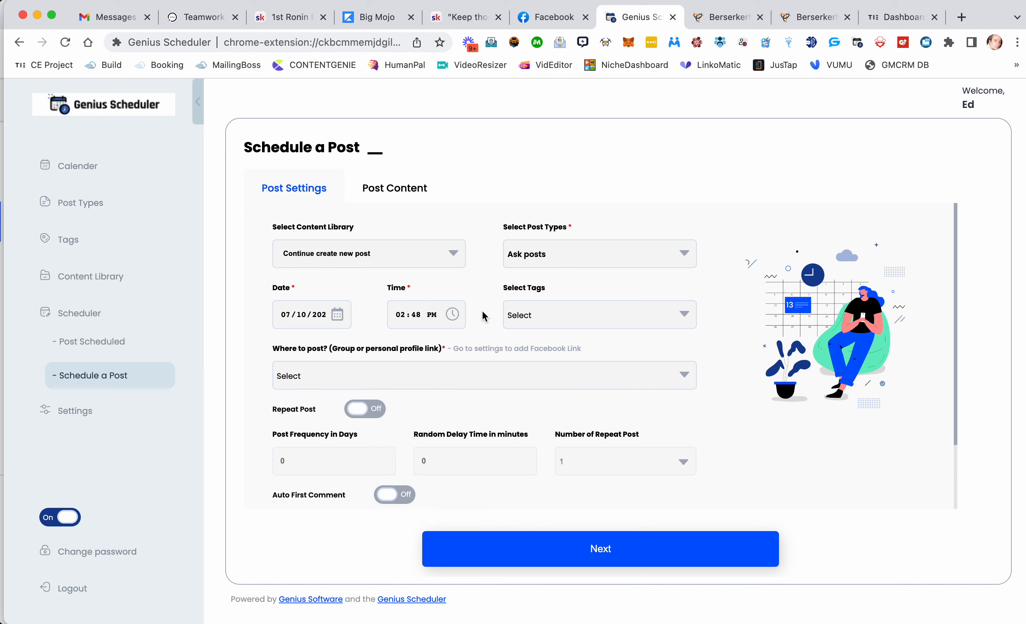
Step: Choose the personal profile as the place to post, leaving the tags unselected
left_click(537, 324)
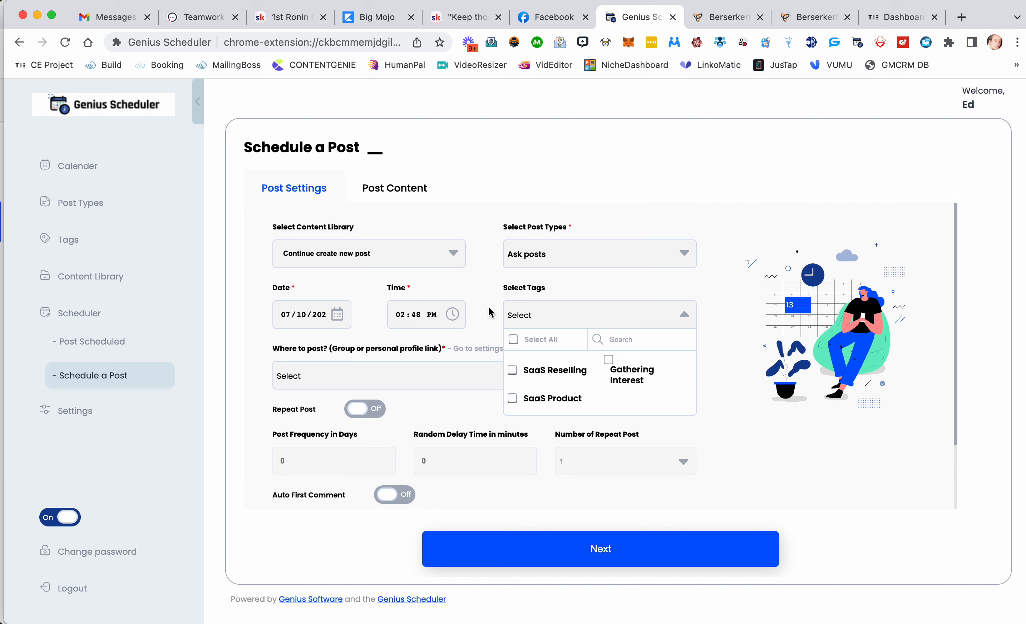
left_click(682, 317)
left_click(288, 372)
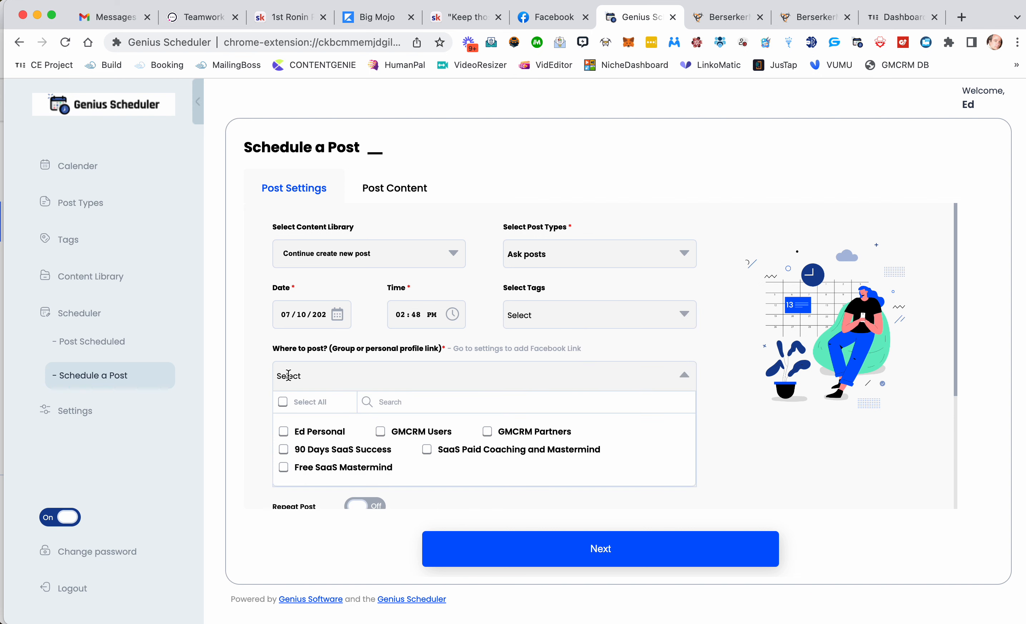
left_click(284, 434)
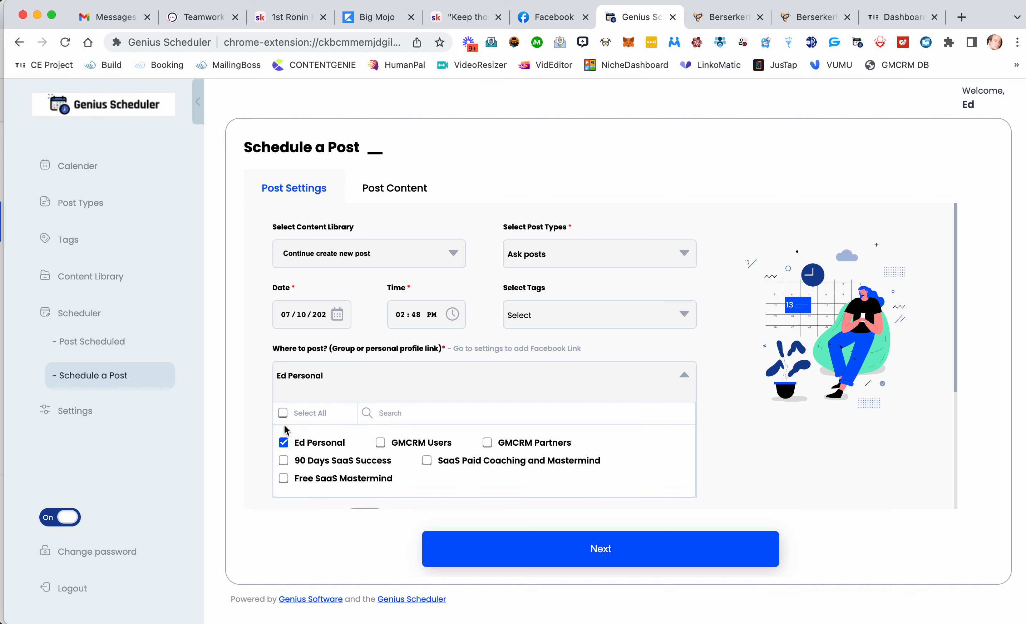
left_click(283, 415)
left_click(283, 415)
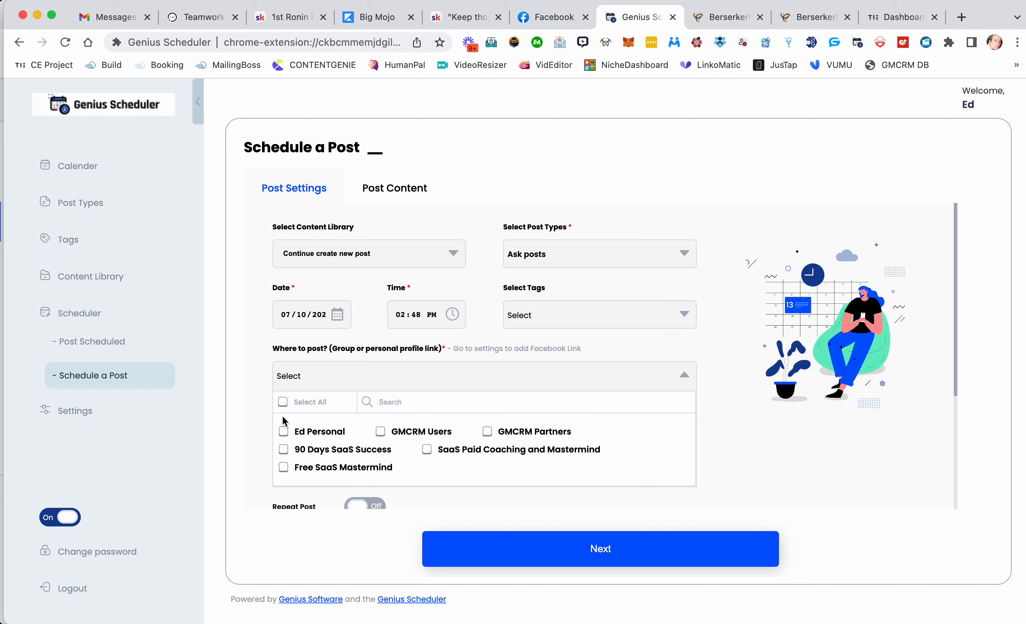
left_click(284, 443)
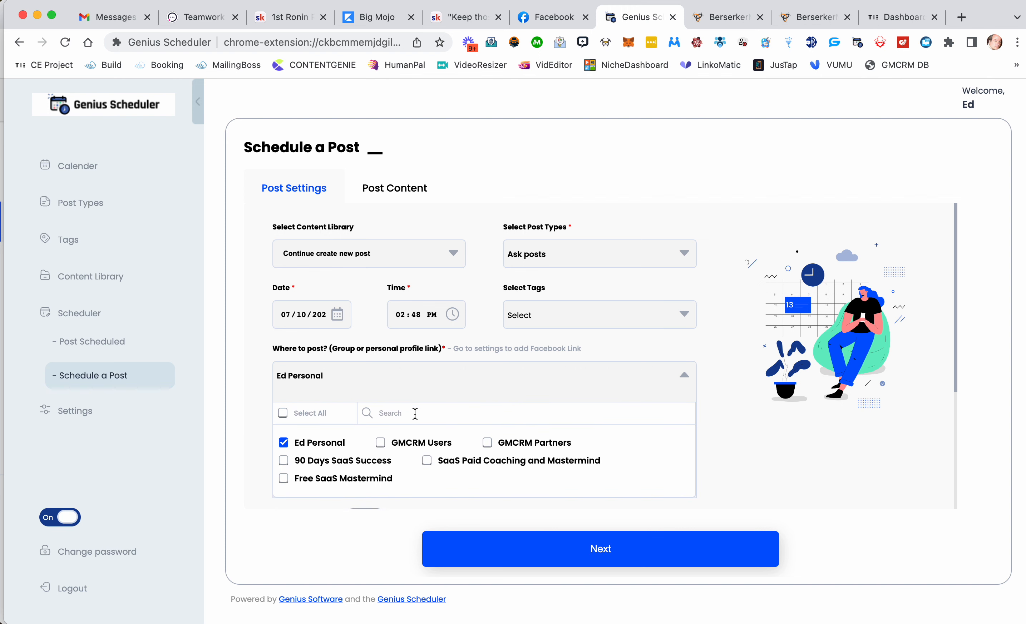
left_click(685, 372)
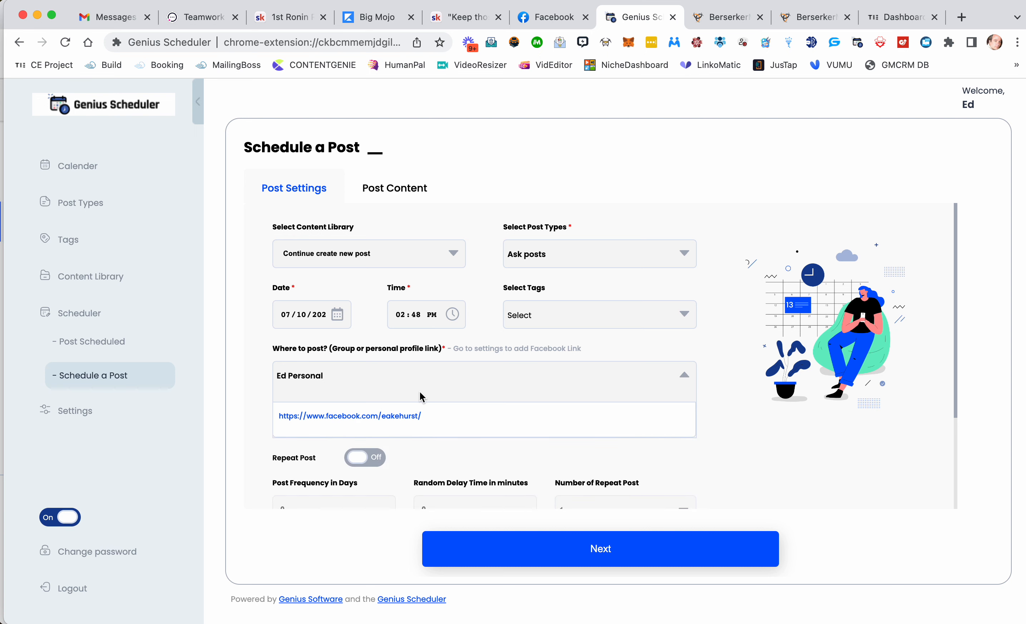
Step: Turn on Repeat Post with a 3-day frequency, 60-minute random delay and 5 repeats
scroll(420, 392, "down", 3)
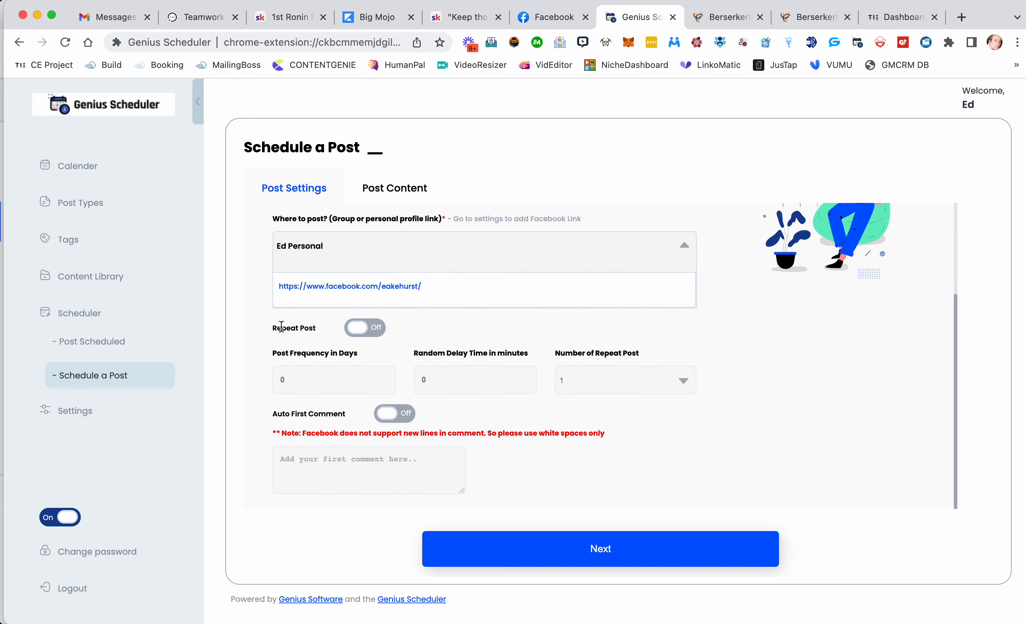
left_click(362, 332)
left_click(306, 379)
left_click_drag(306, 379, 274, 380)
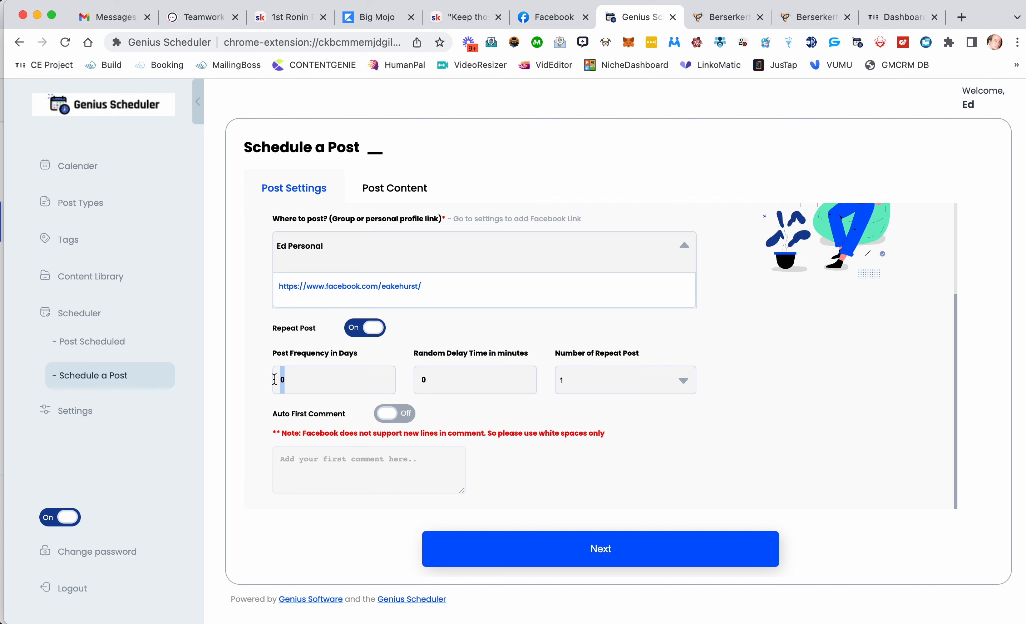
type("3")
left_click(439, 379)
left_click_drag(438, 377, 385, 378)
type("60")
left_click(589, 380)
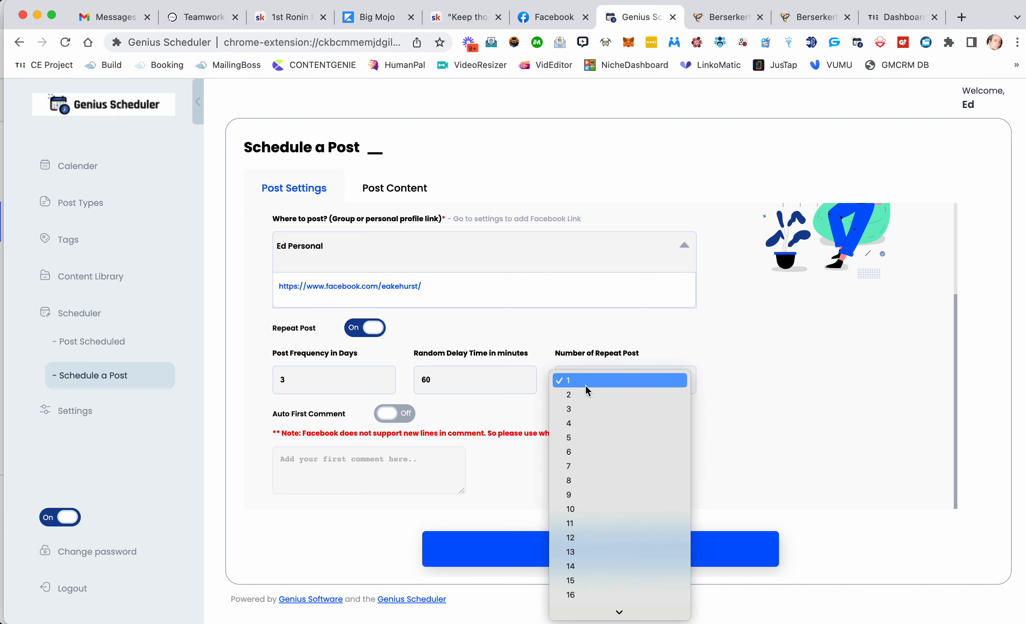
left_click(576, 438)
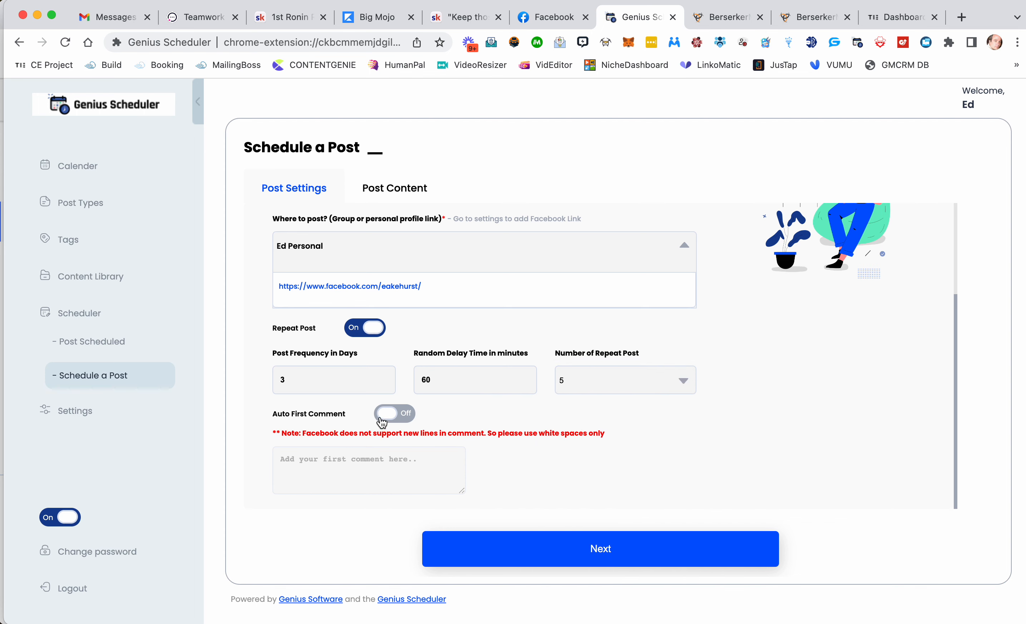
Step: Turn on Auto First Comment, enlarge the comment box, and switch the option off again
left_click(401, 414)
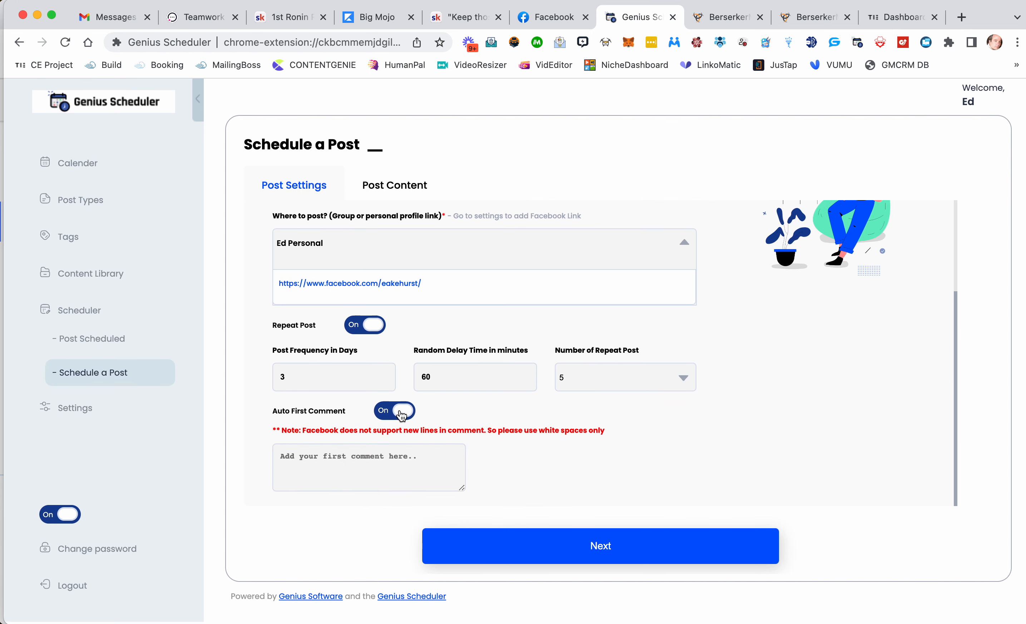
left_click(375, 468)
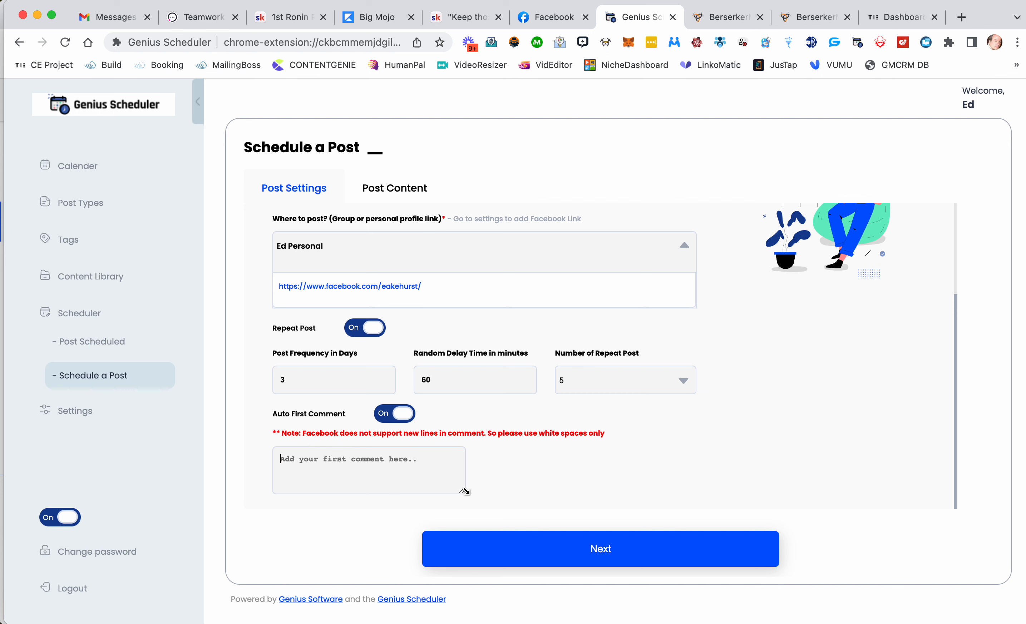
left_click_drag(462, 491, 542, 509)
left_click(405, 414)
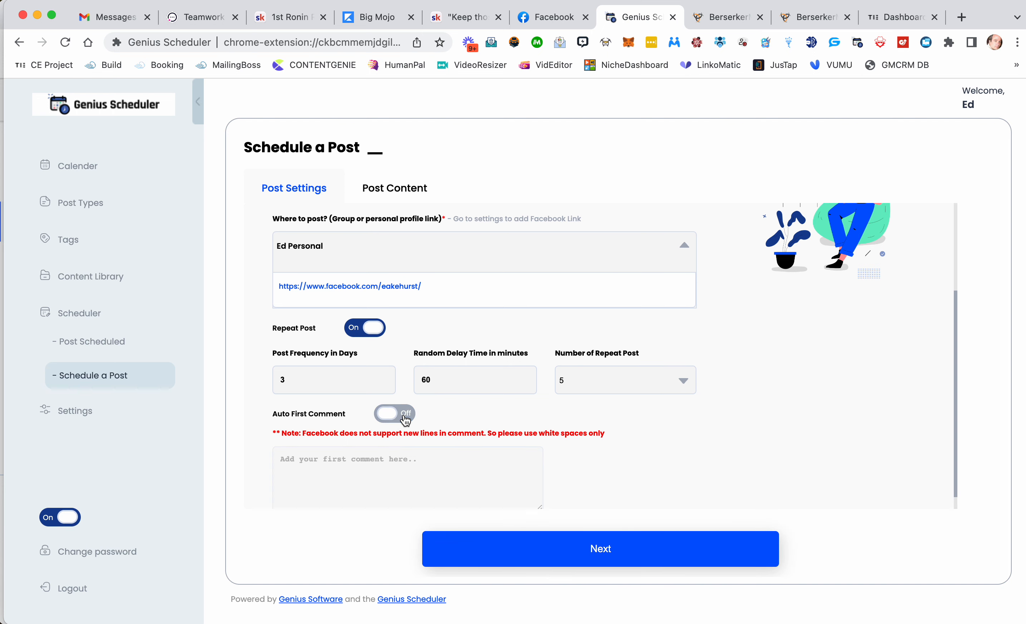
Step: Switch Repeat Post off and continue to the post content
left_click(373, 329)
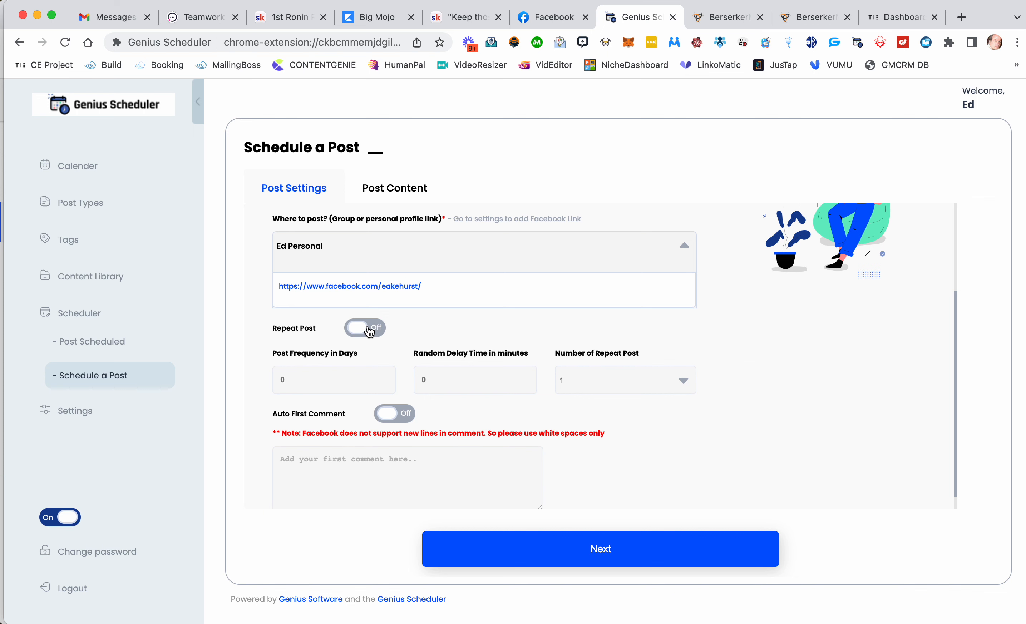
scroll(421, 354, "down", 1)
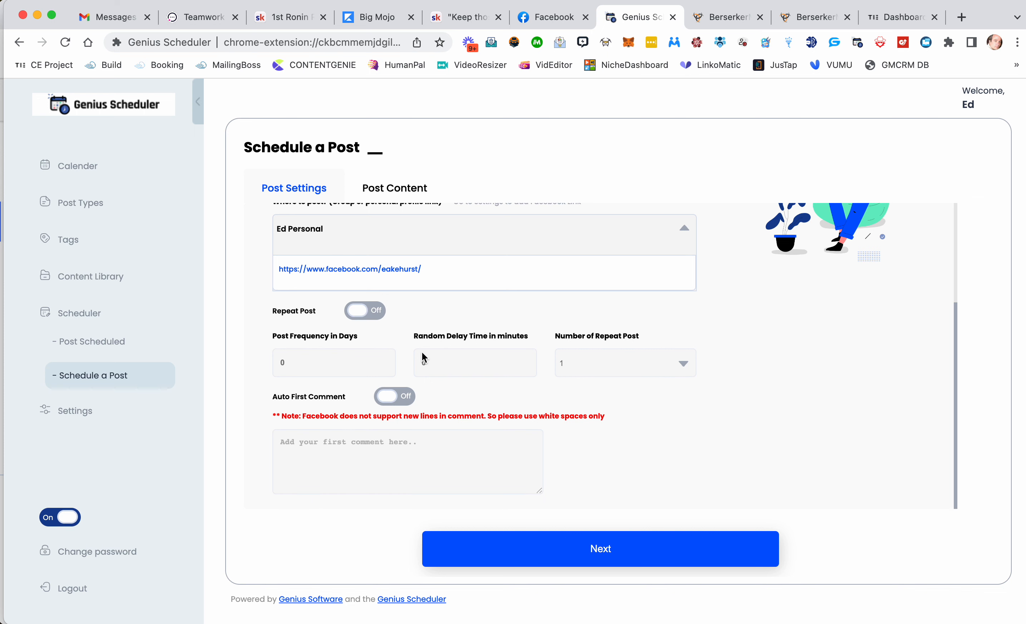
left_click(507, 549)
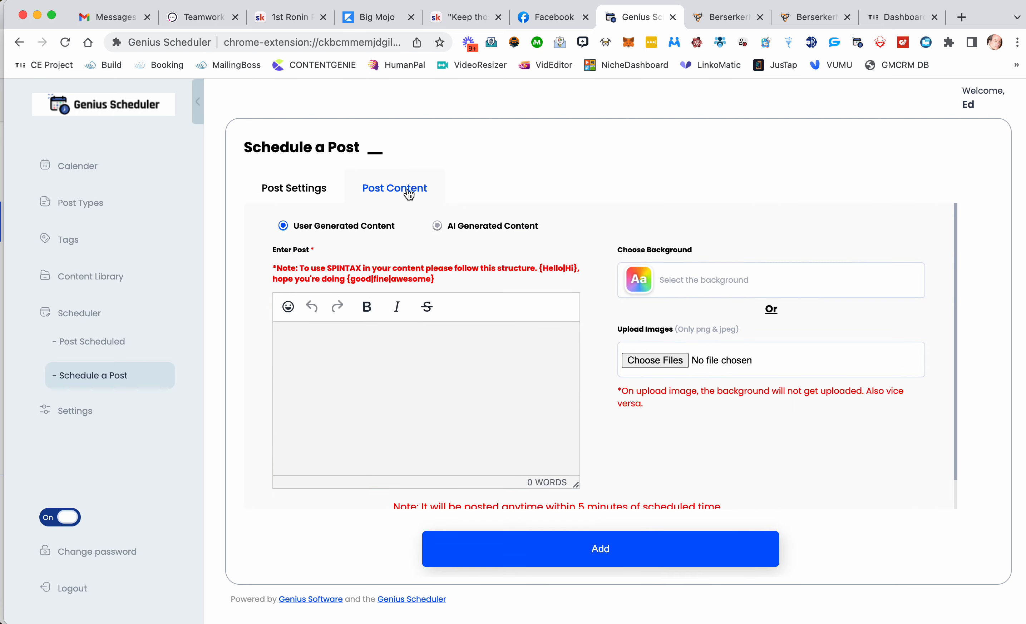
Step: Enter the user-generated post text 'What business-related books have yuo recently read that made a huge impact on you?'
left_click(437, 226)
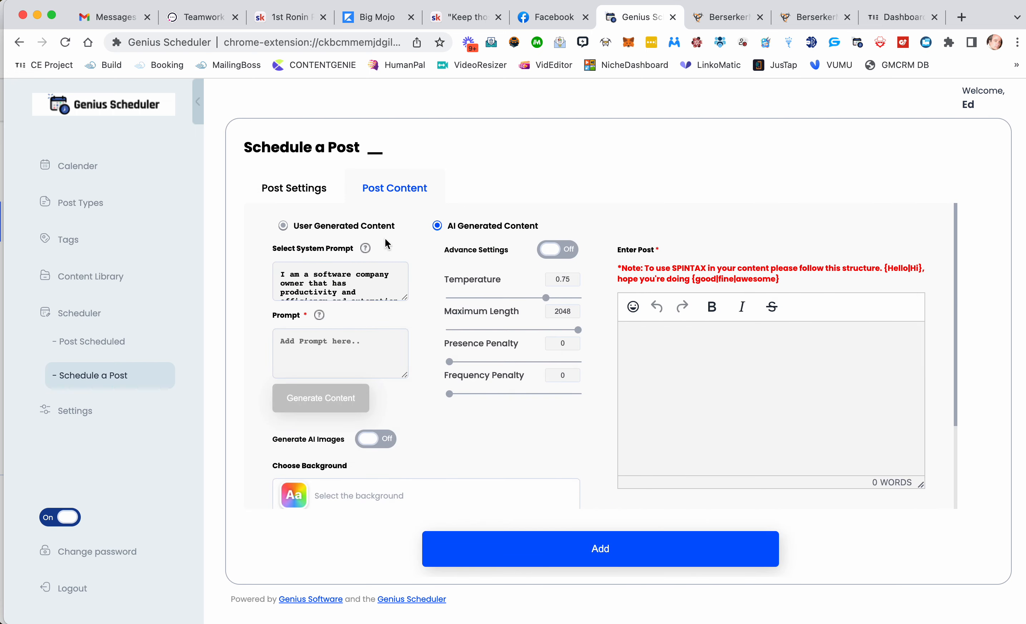
left_click(283, 226)
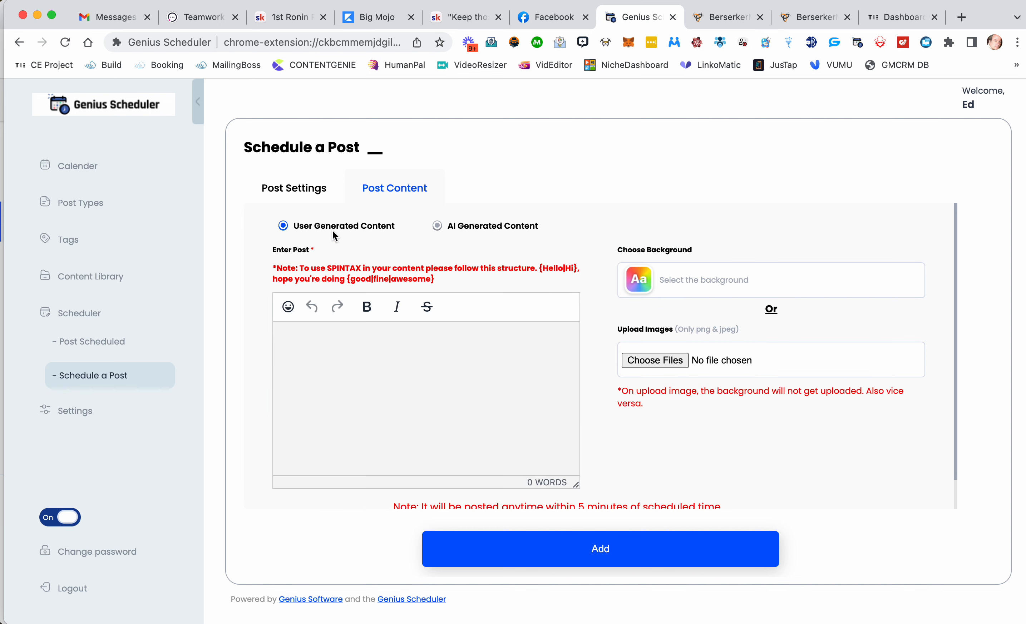
left_click(367, 353)
type("What business-related books h")
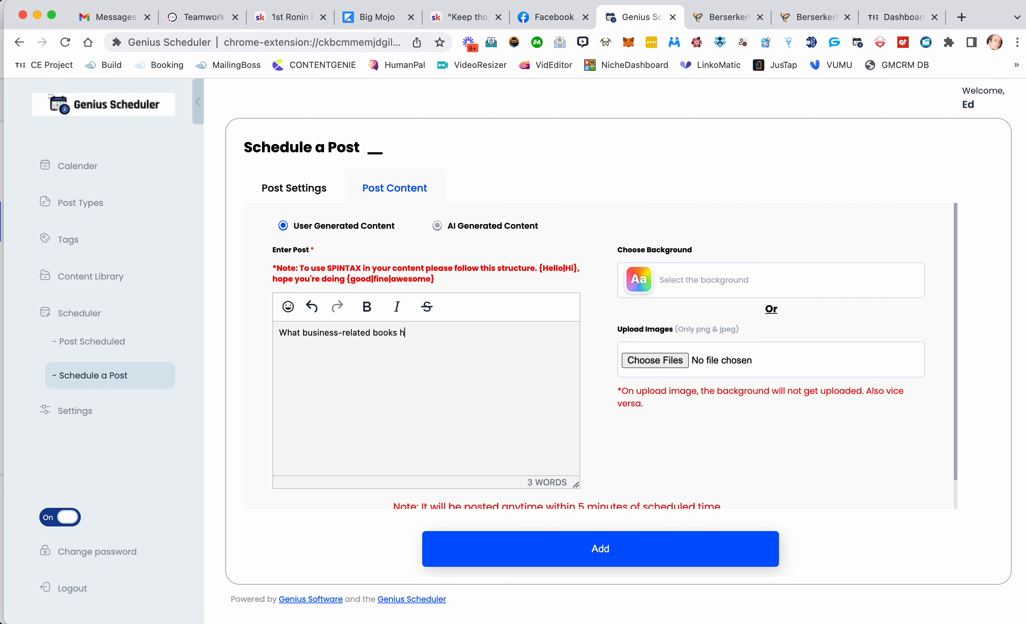
type("ave yuo recently read that ma")
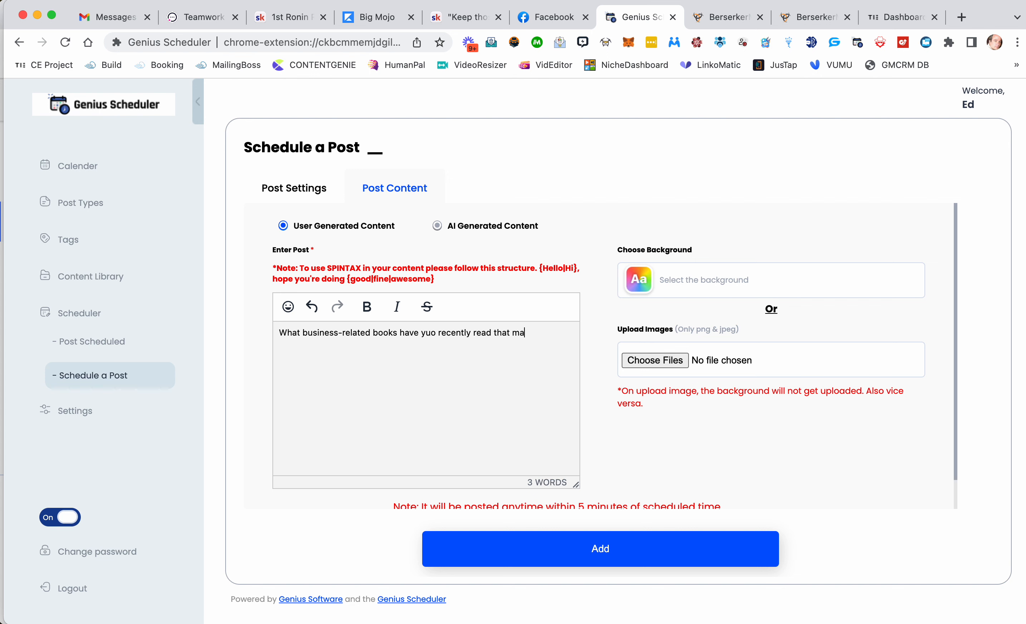
type("de a huge impact on you?")
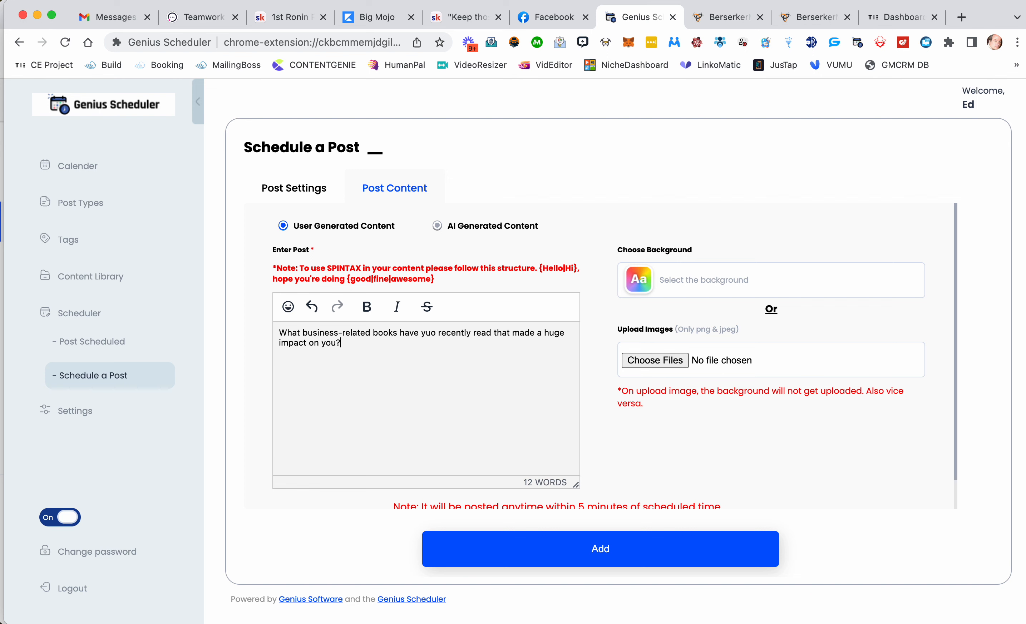
Step: Choose a plain light green background for the post from the full background gallery
left_click(647, 285)
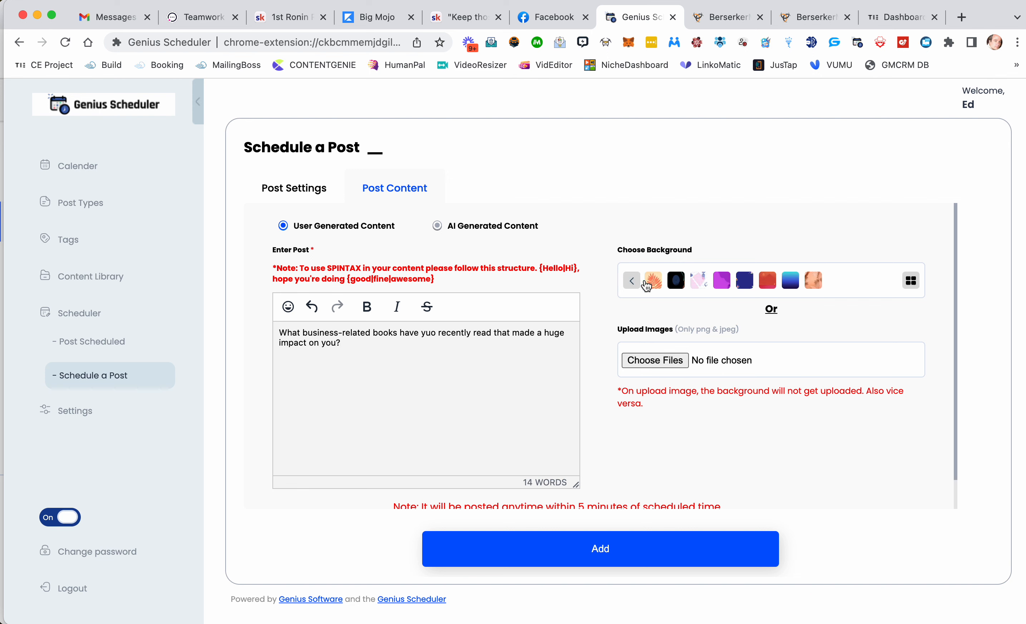
left_click(911, 281)
scroll(810, 410, "down", 10)
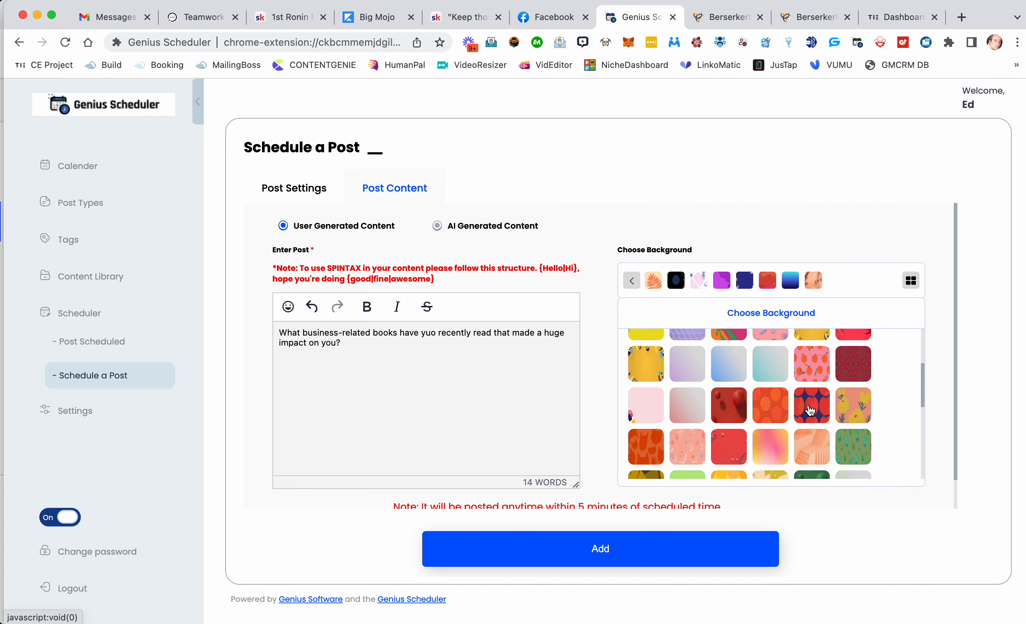
scroll(811, 410, "down", 5)
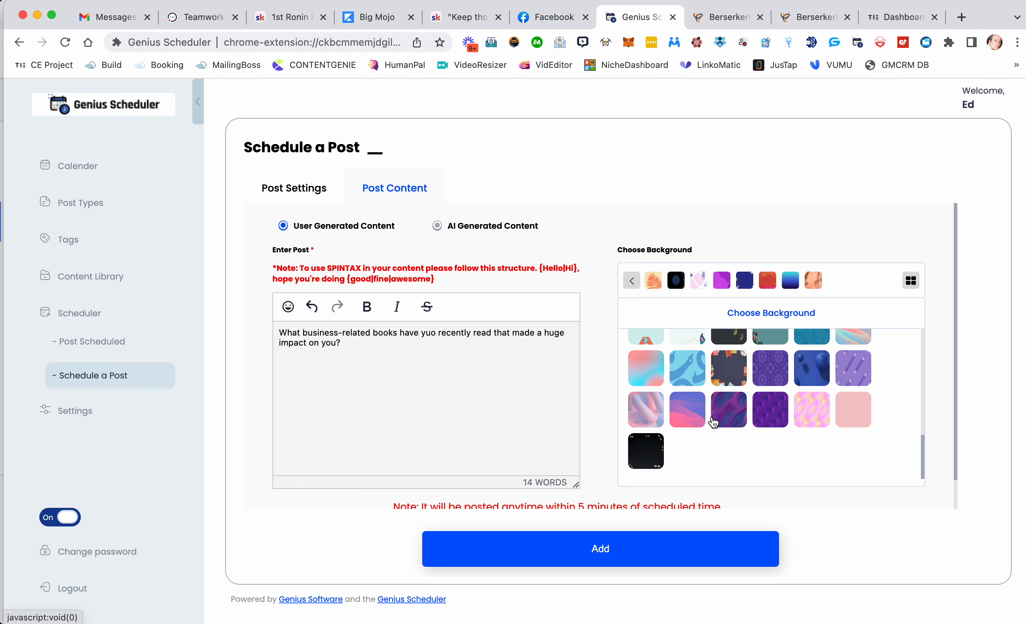
scroll(710, 421, "up", 2)
scroll(711, 422, "up", 5)
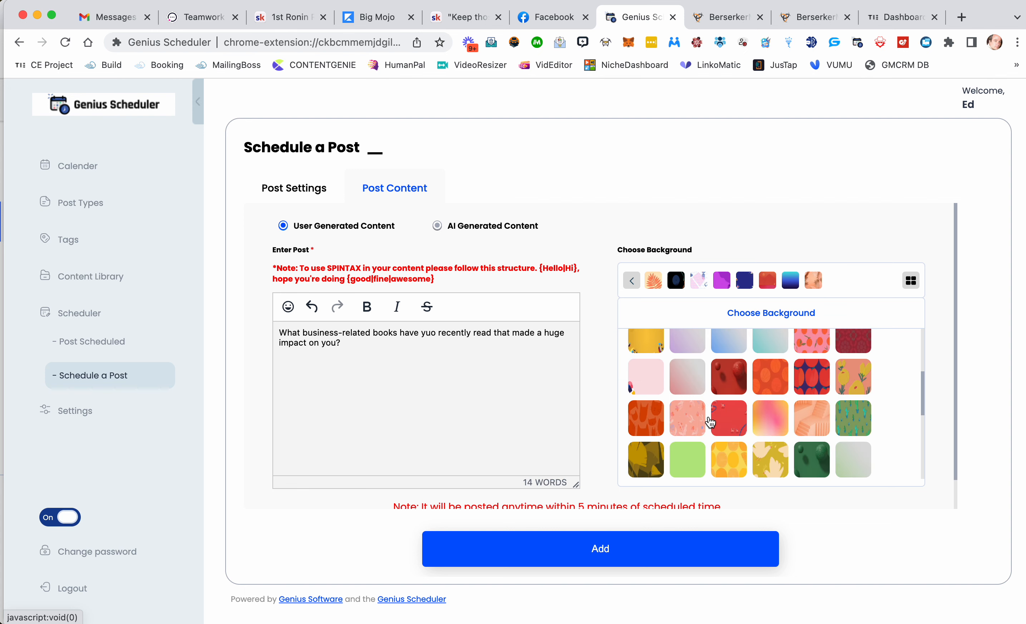
left_click(693, 424)
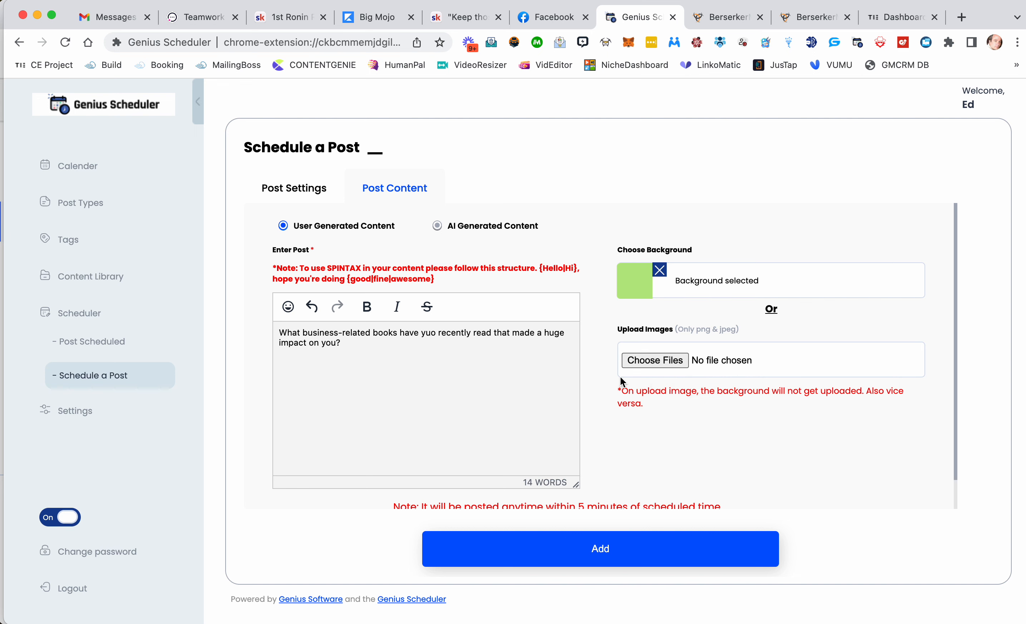
Step: Correct the misspelled word 'yuo' to 'you' in the post text
scroll(697, 371, "down", 2)
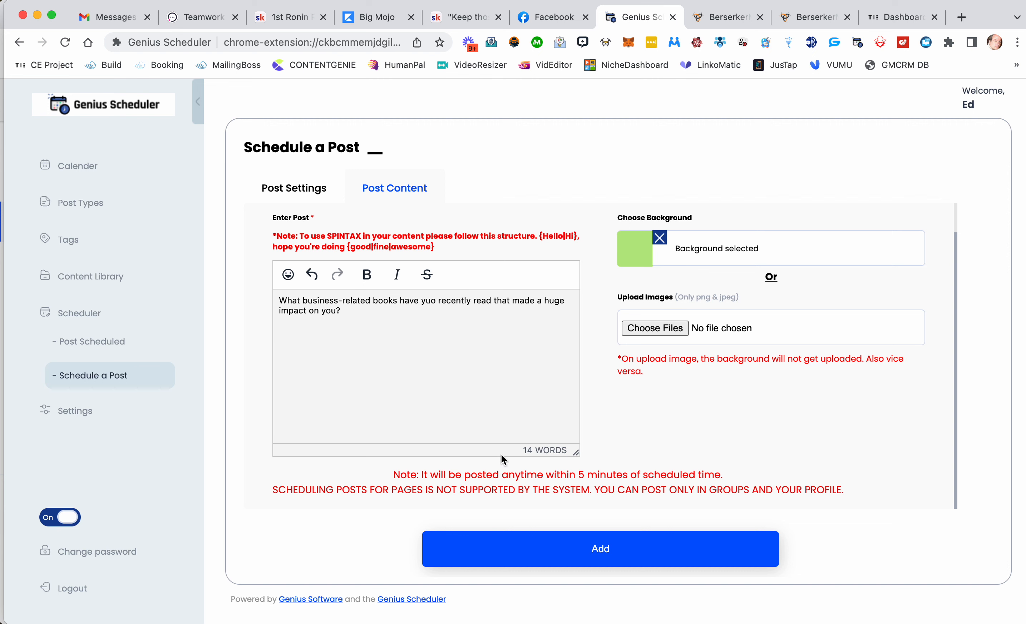
left_click_drag(430, 474, 750, 474)
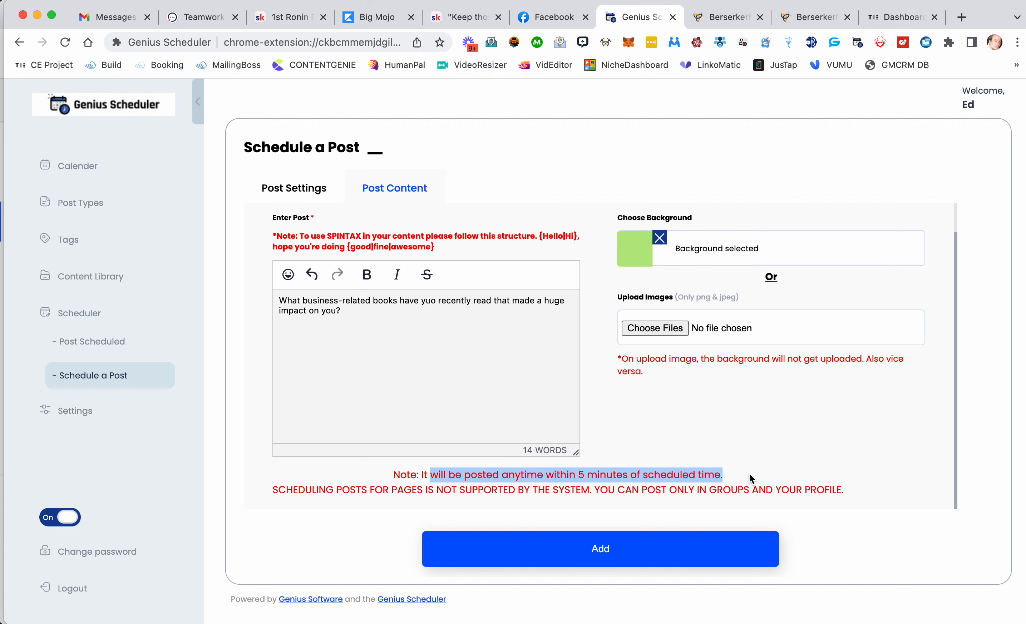
double_click(408, 490)
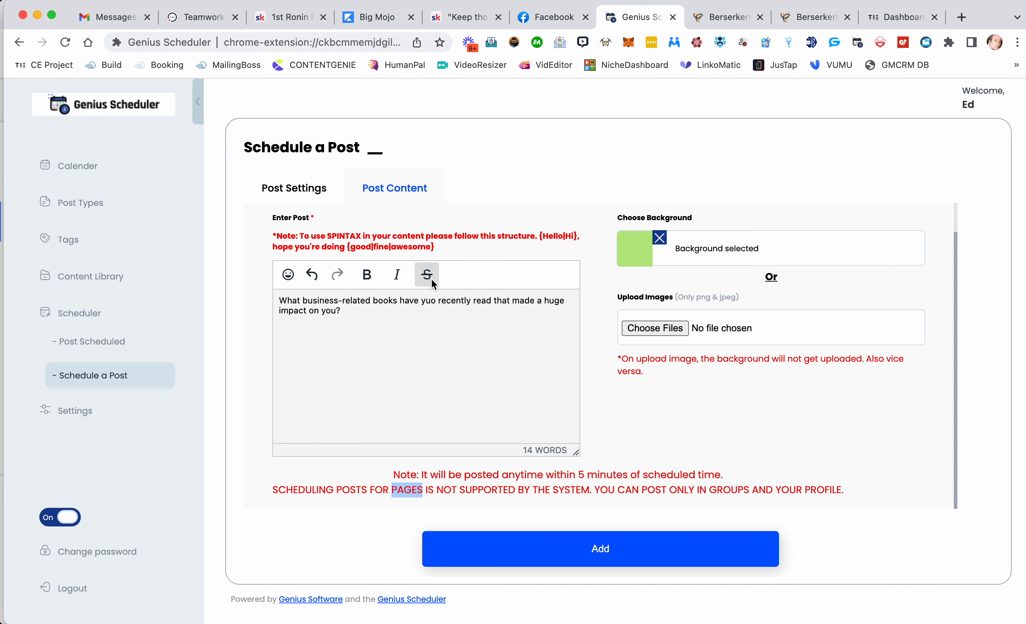
double_click(430, 300)
type("you")
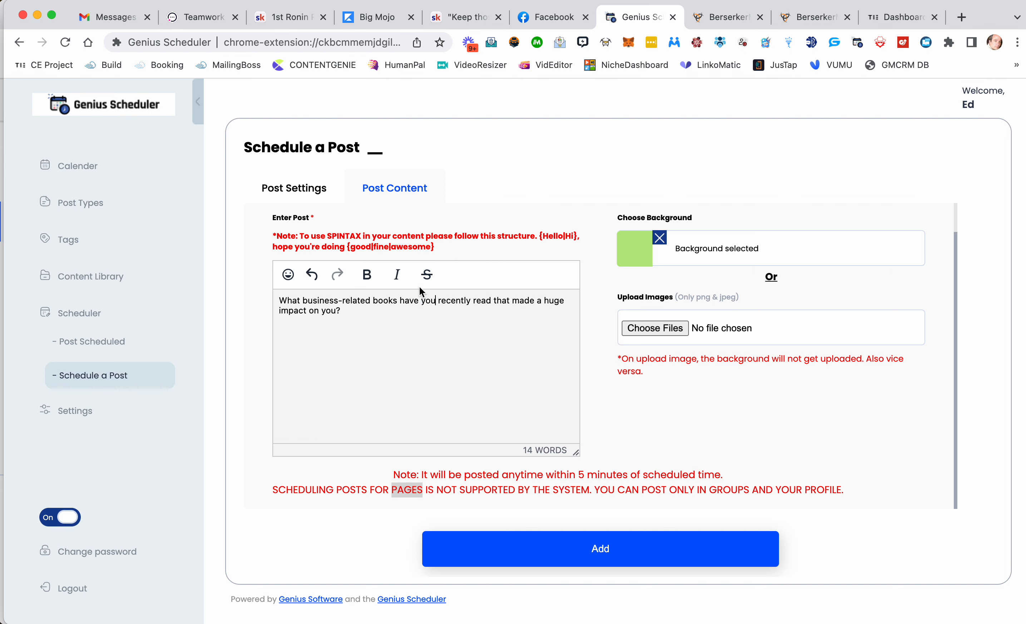
Step: Add the scheduled post and acknowledge the success message
left_click_drag(438, 247, 356, 247)
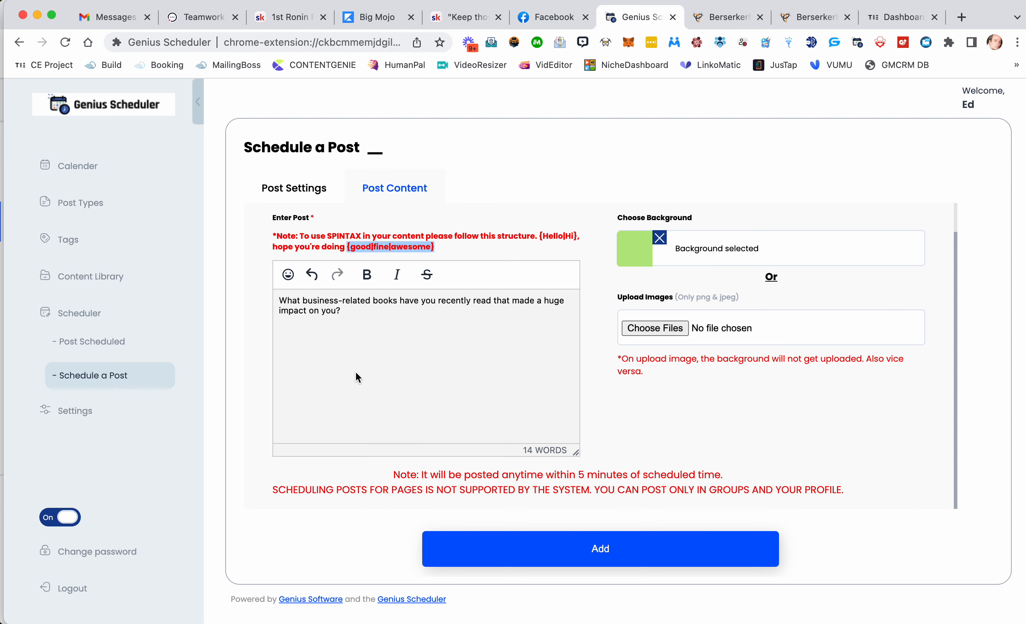
left_click(525, 556)
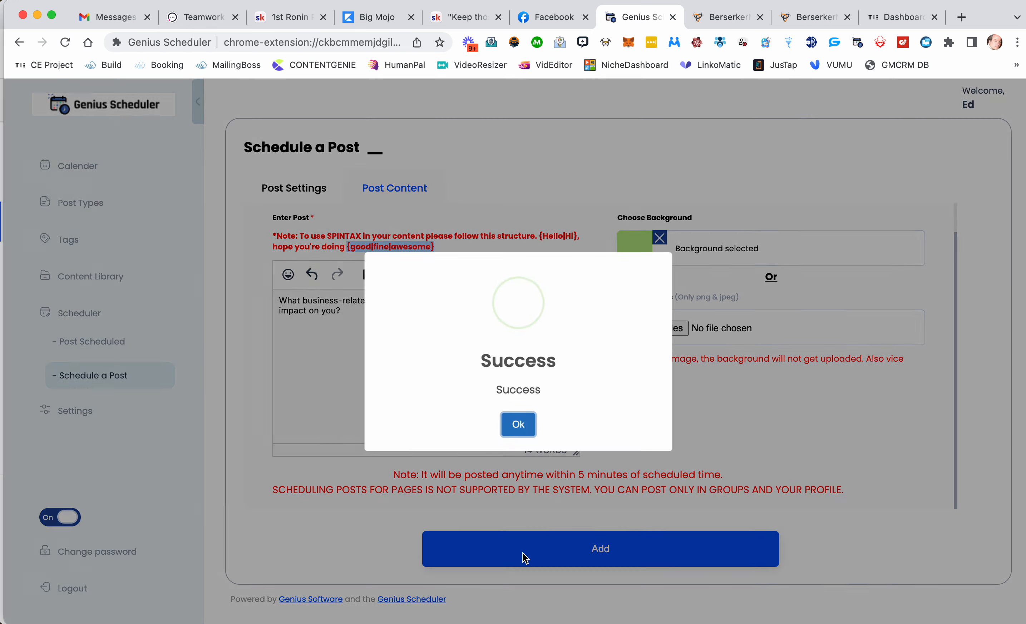
left_click(523, 438)
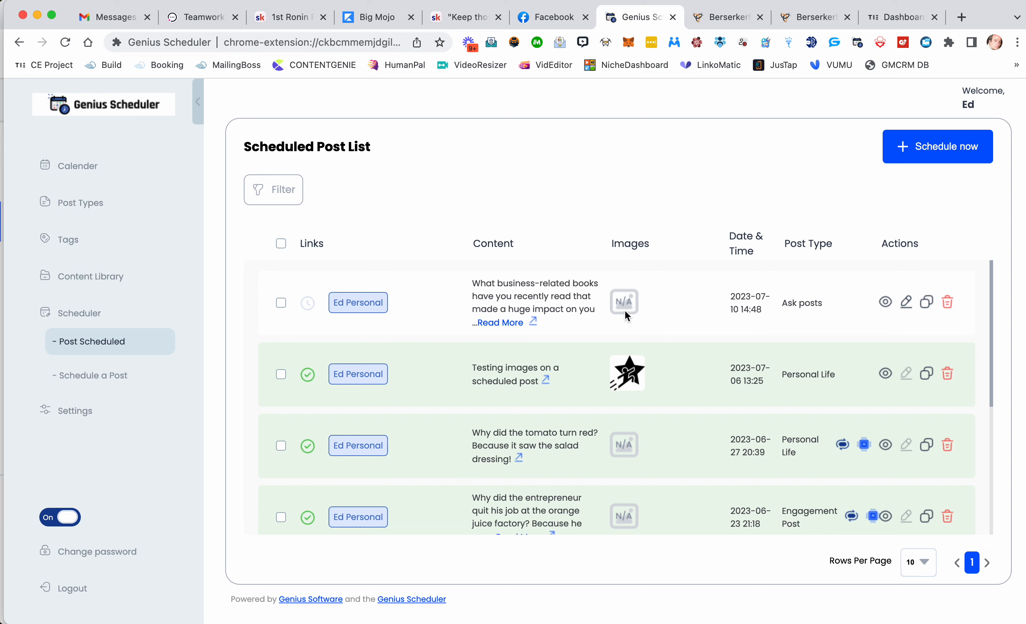
Step: Review the new Ask post in the scheduled post list
scroll(630, 452, "down", 2)
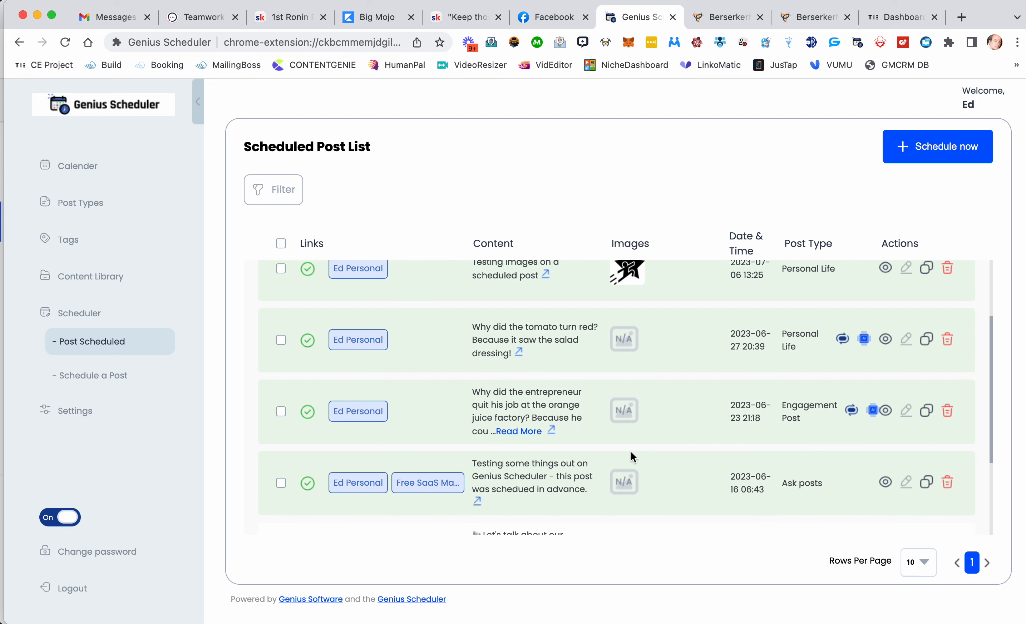
scroll(631, 447, "up", 2)
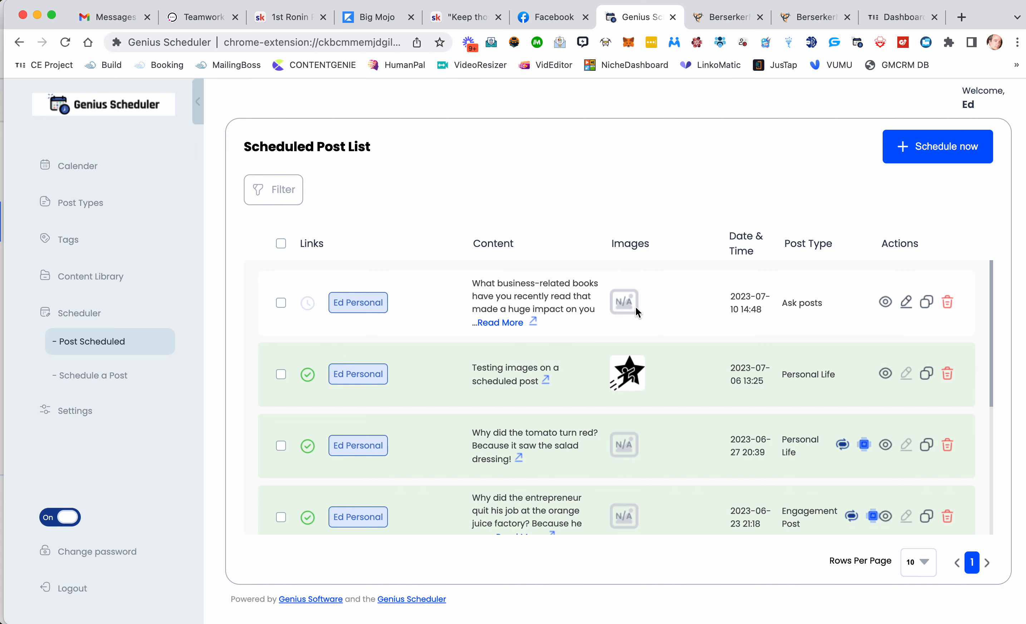
scroll(636, 307, "down", 1)
scroll(636, 307, "up", 1)
scroll(637, 384, "down", 2)
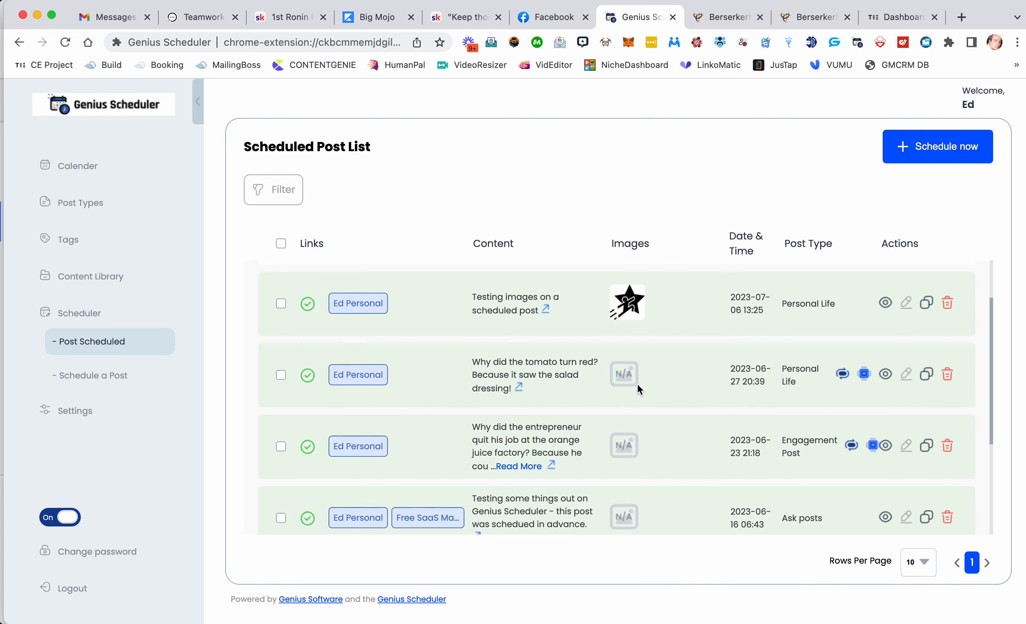
scroll(637, 384, "up", 2)
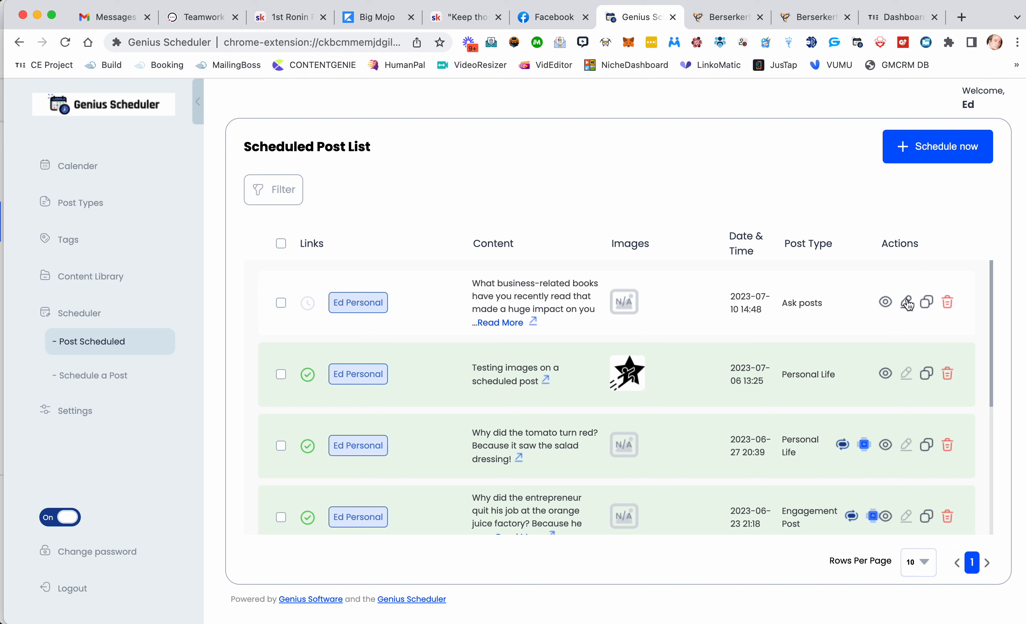
Step: Start scheduling a new post, setting the post type to Engagement Post and the tag to SaaS Reselling
mouse_move(309, 304)
mouse_move(308, 377)
left_click(109, 382)
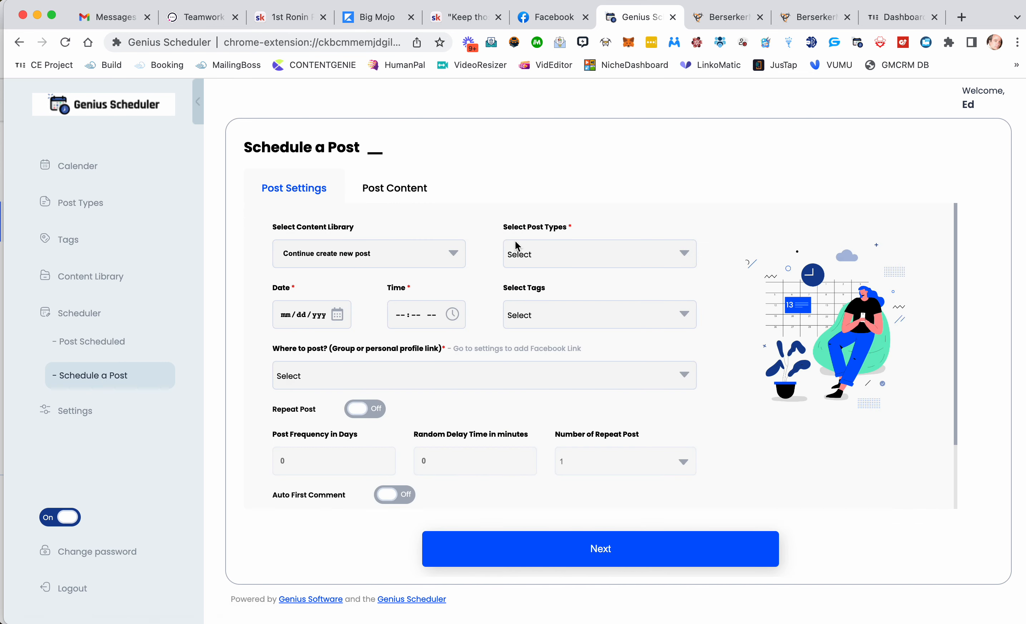
left_click(519, 252)
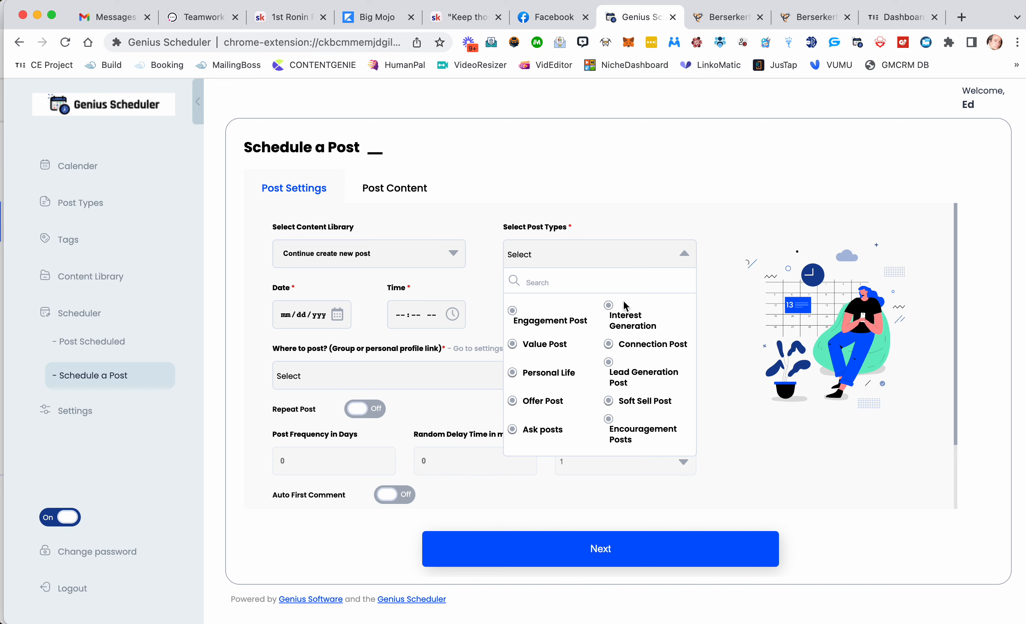
left_click(514, 316)
left_click(525, 317)
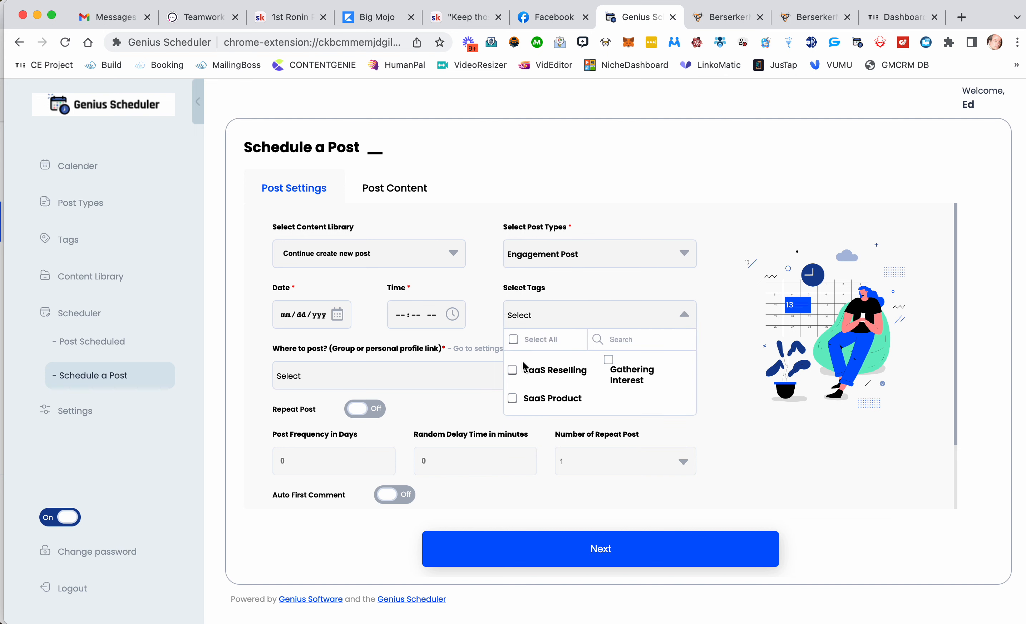
left_click(512, 371)
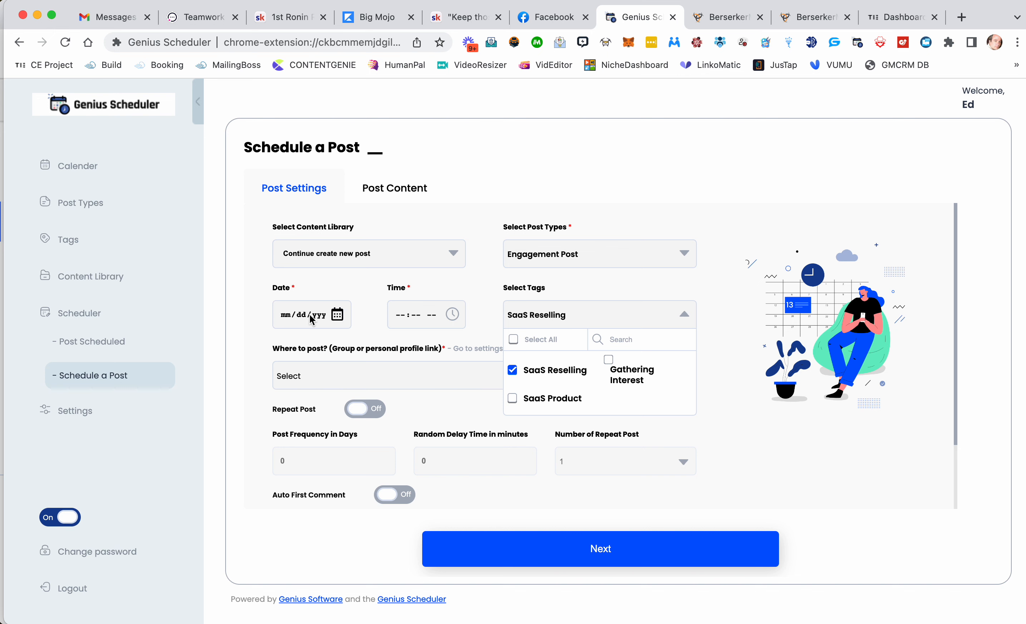
Step: Set the post date to July 11, 2023 and the time to 03:50 PM
left_click(336, 315)
left_click(330, 432)
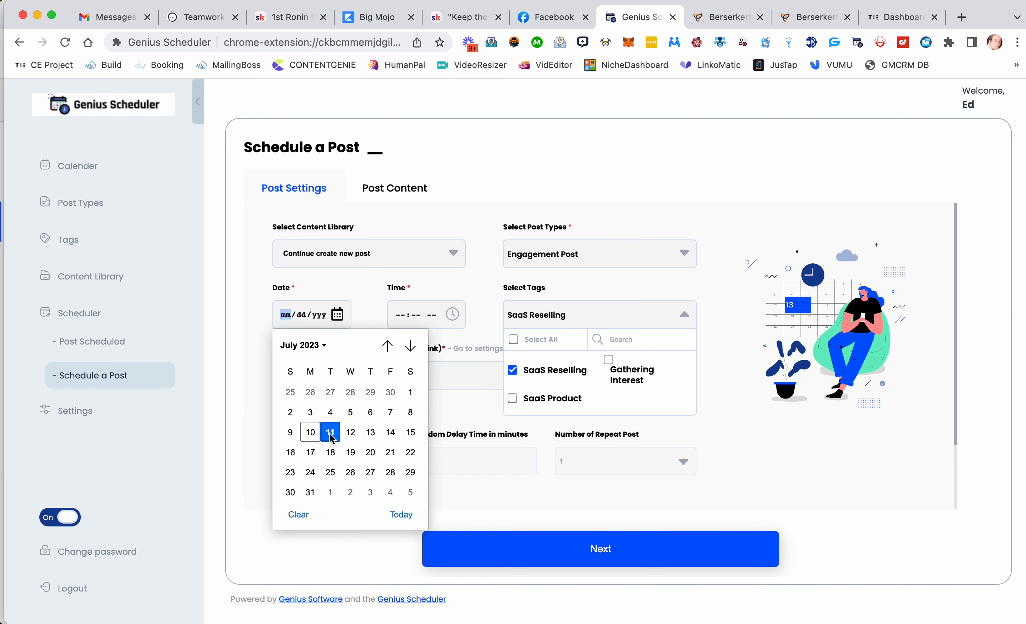
left_click(453, 315)
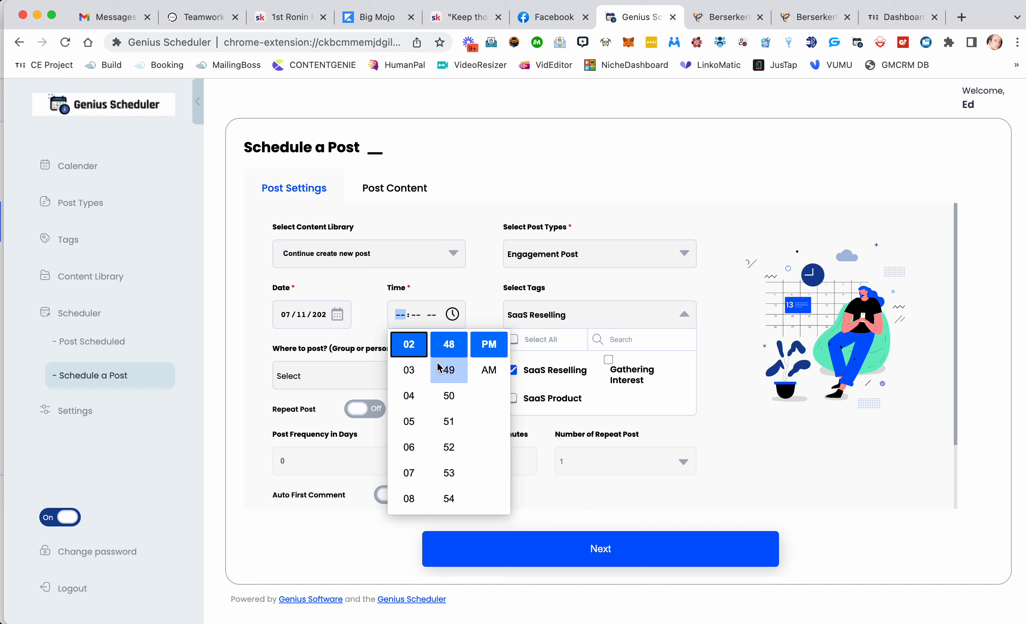
left_click(412, 371)
left_click(449, 396)
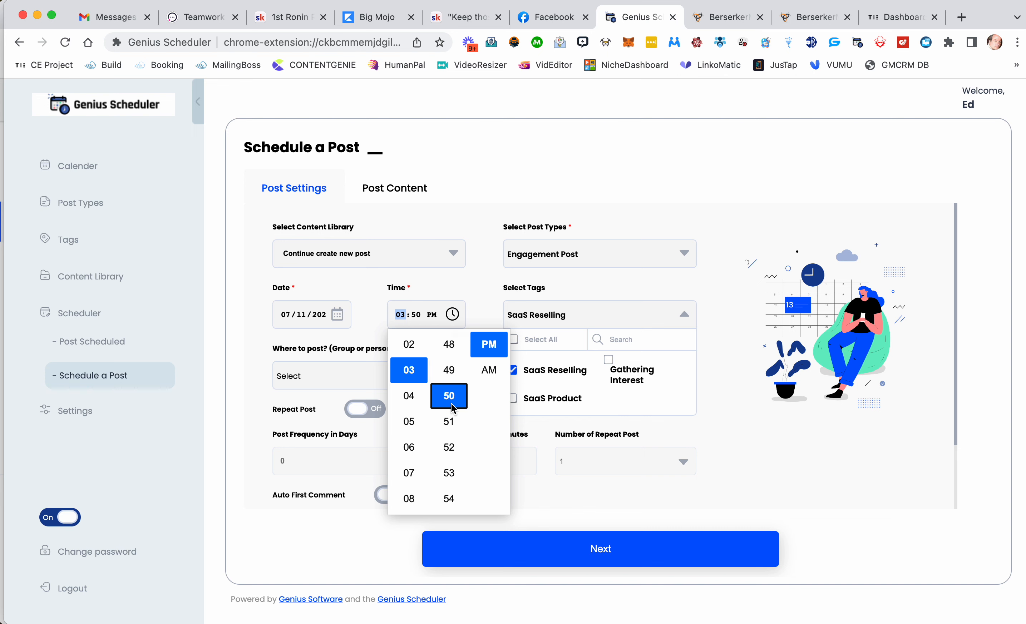
left_click(489, 344)
left_click(485, 312)
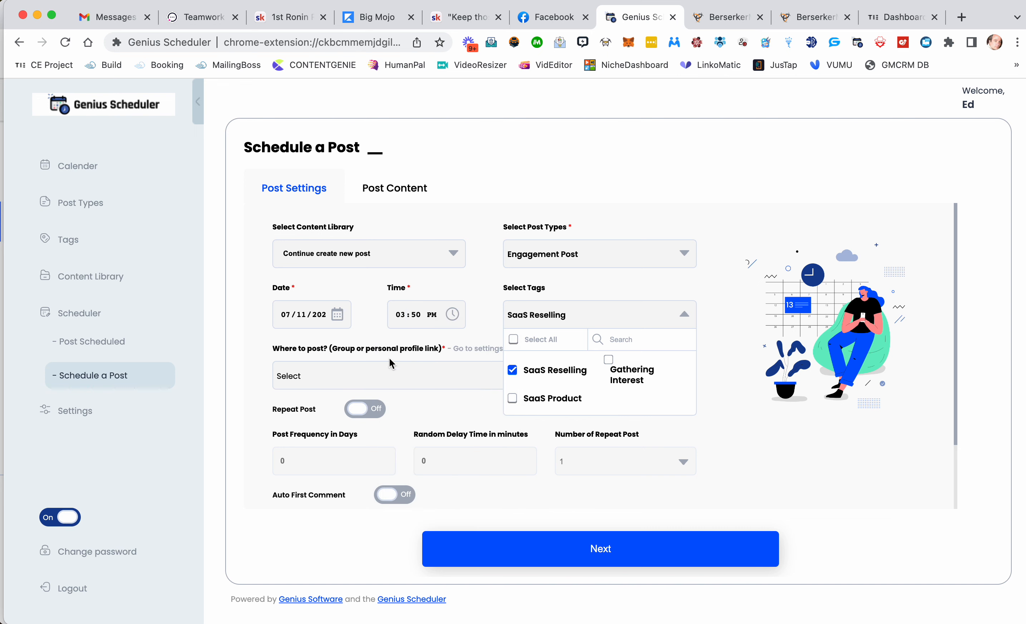
Step: Select the personal Facebook profile as the place to post
left_click(320, 384)
left_click(283, 431)
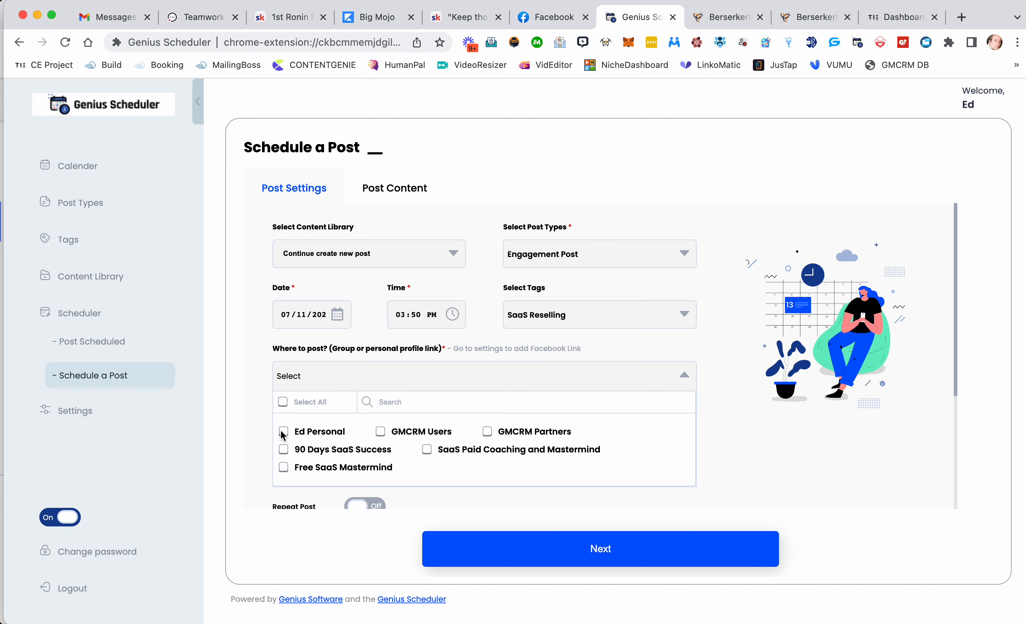
left_click(684, 376)
Step: Turn Repeat Post on with a frequency of 1 day, a random delay of 15 minutes and 3 repeats
scroll(508, 381, "down", 5)
left_click(365, 328)
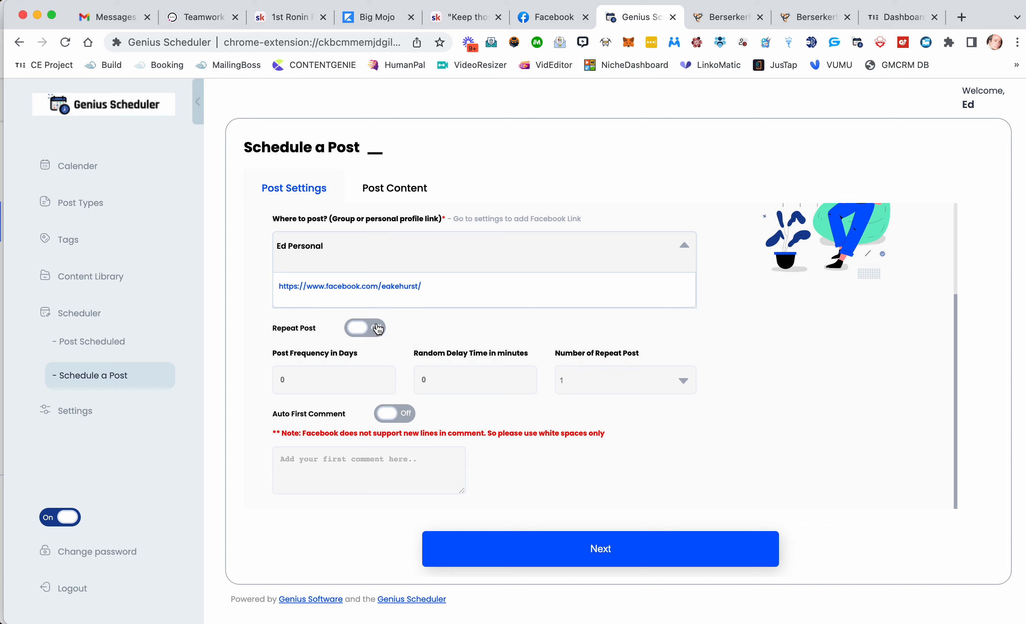
left_click_drag(293, 381, 266, 386)
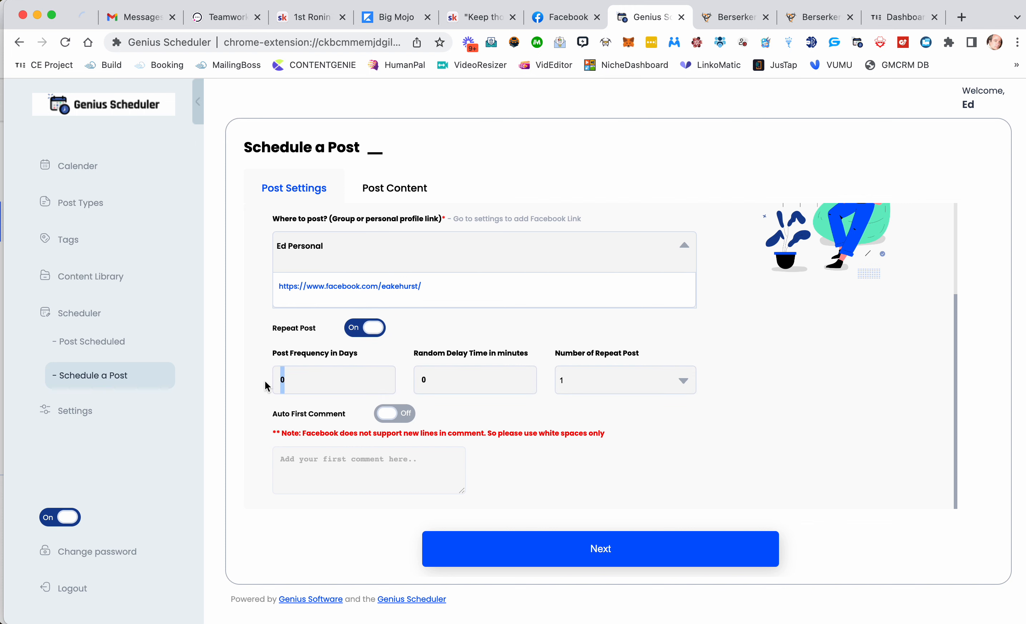
type("1")
left_click_drag(437, 381, 409, 393)
type("15")
left_click(589, 384)
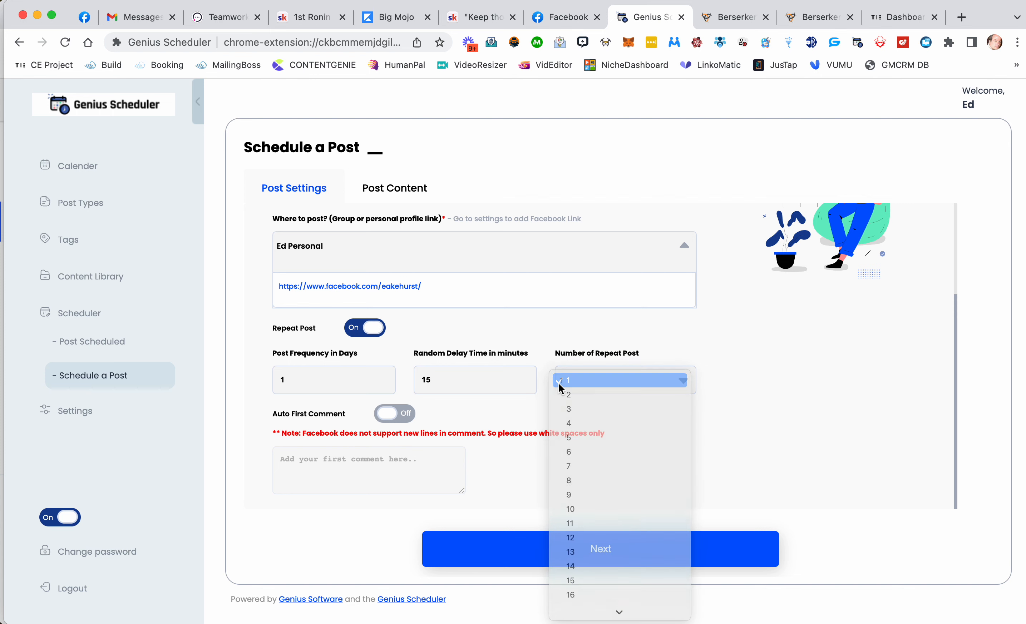
left_click(577, 386)
left_click(577, 386)
left_click(575, 409)
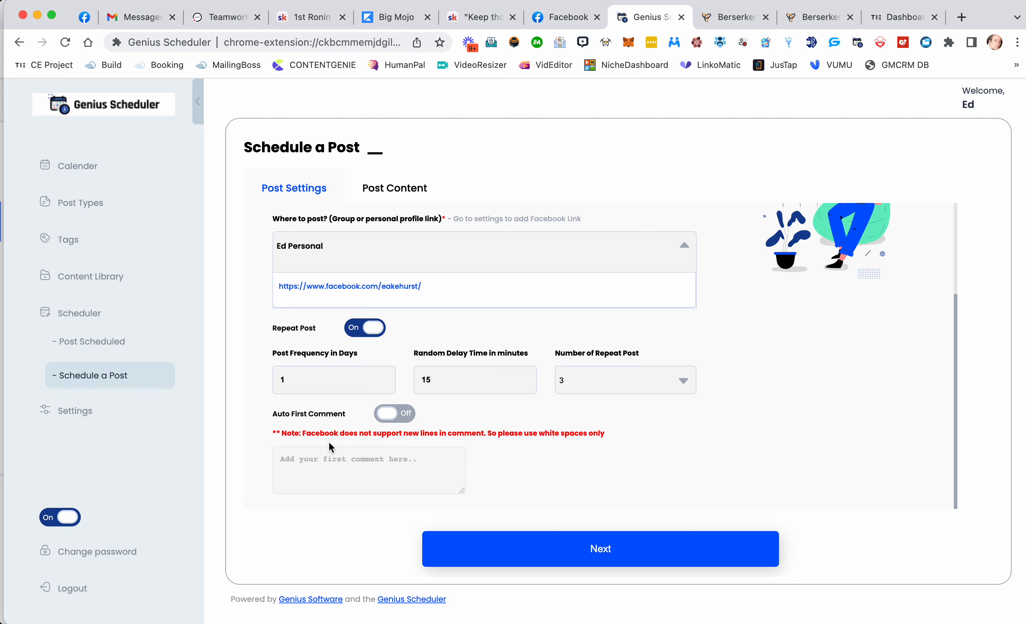
Step: Continue to the post content, switch to AI Generated Content and enlarge the system prompt box
left_click(513, 550)
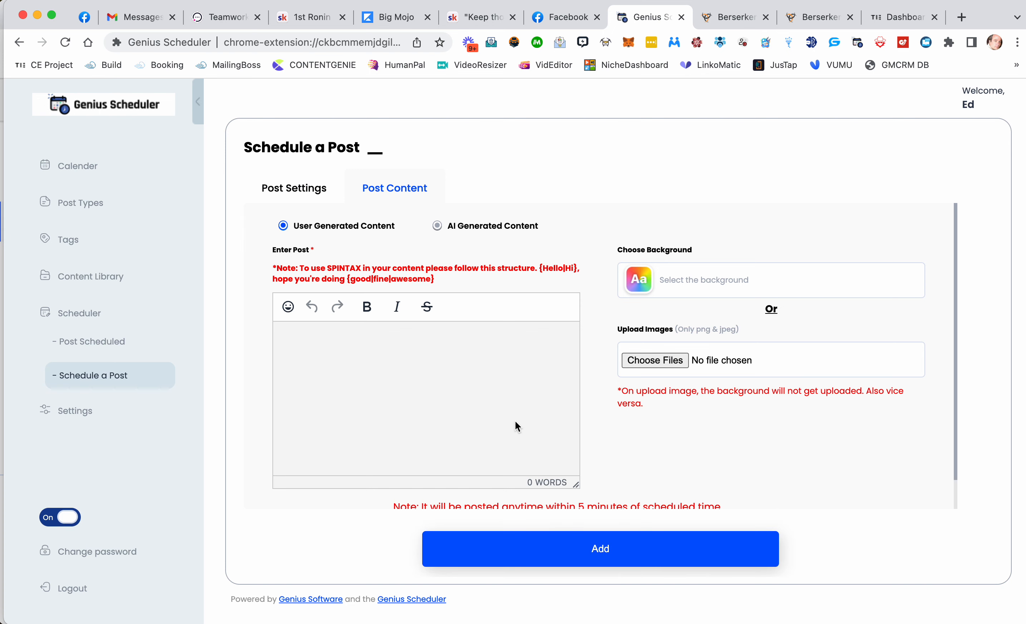
left_click(438, 228)
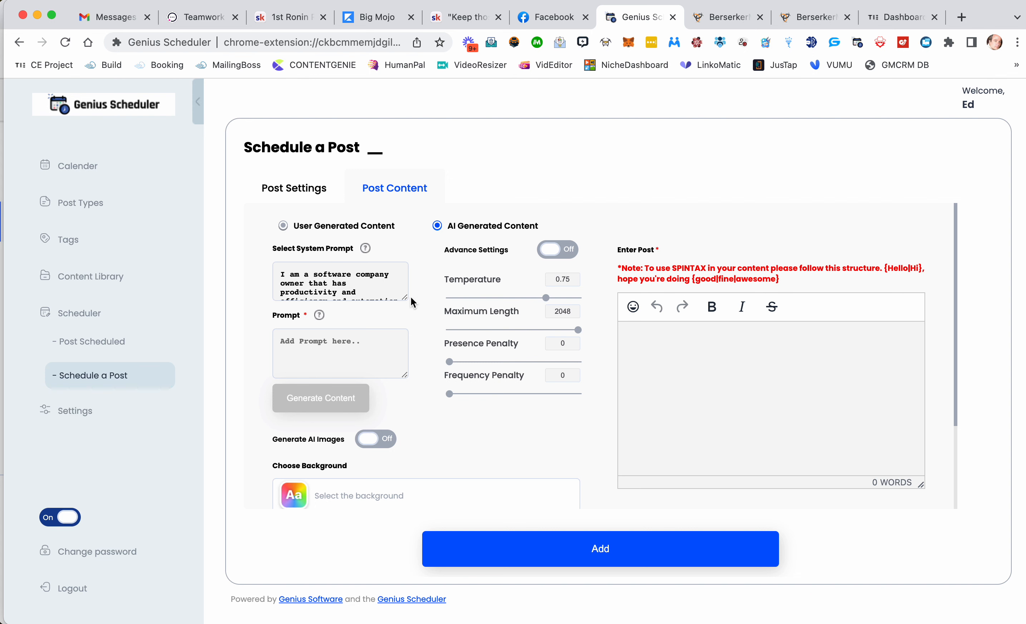
left_click_drag(404, 297, 418, 339)
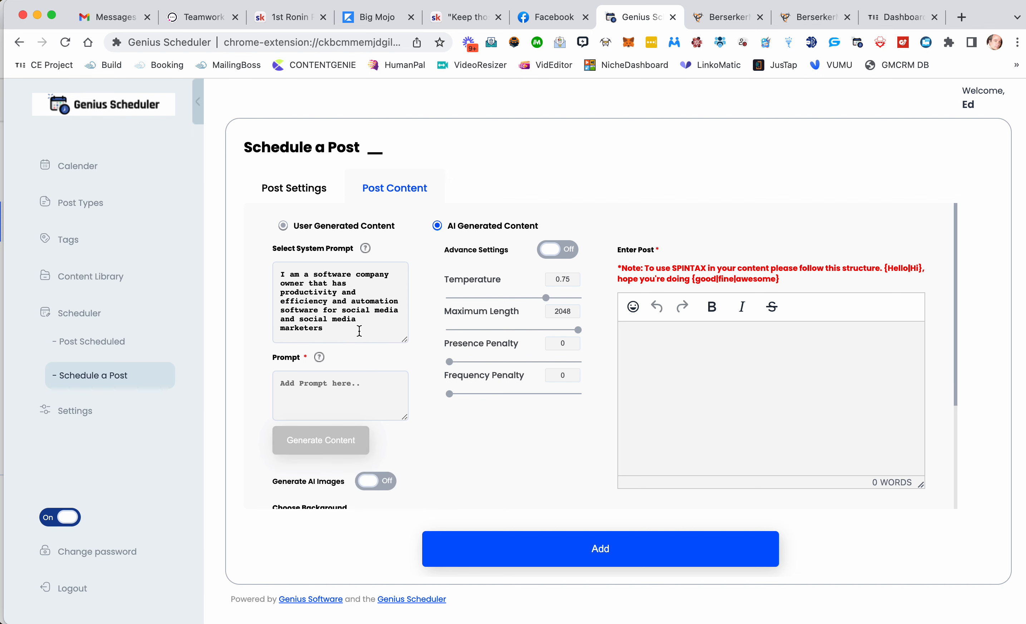
left_click_drag(359, 332, 264, 274)
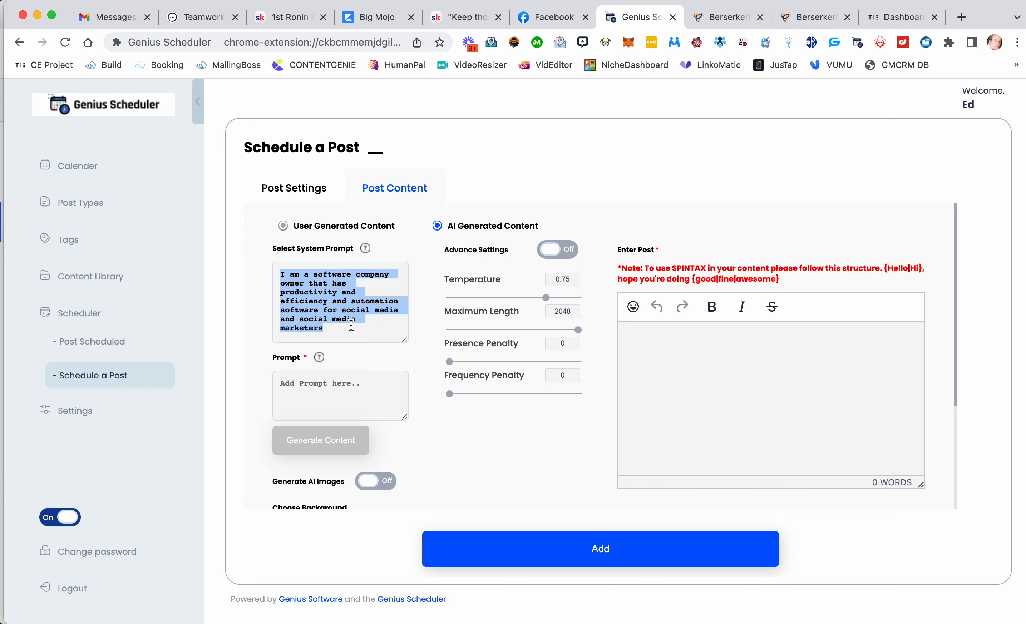
scroll(408, 286, "down", 2)
scroll(442, 265, "up", 2)
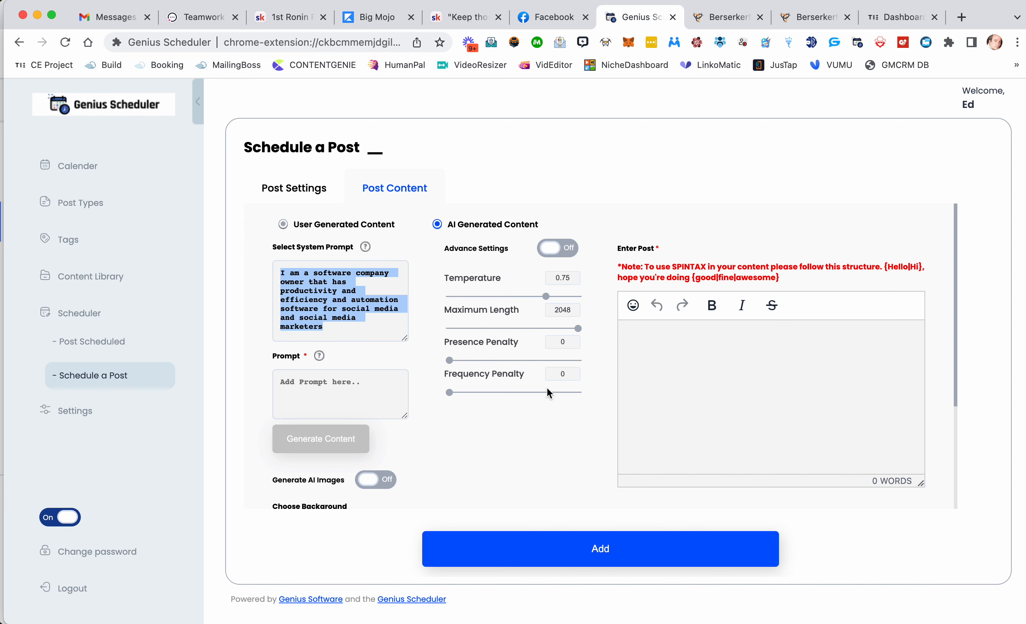
scroll(547, 388, "down", 2)
Step: Write and clear the prompt 'Tell a joke about entrepreneurs, and add at least one emoji'
left_click(371, 341)
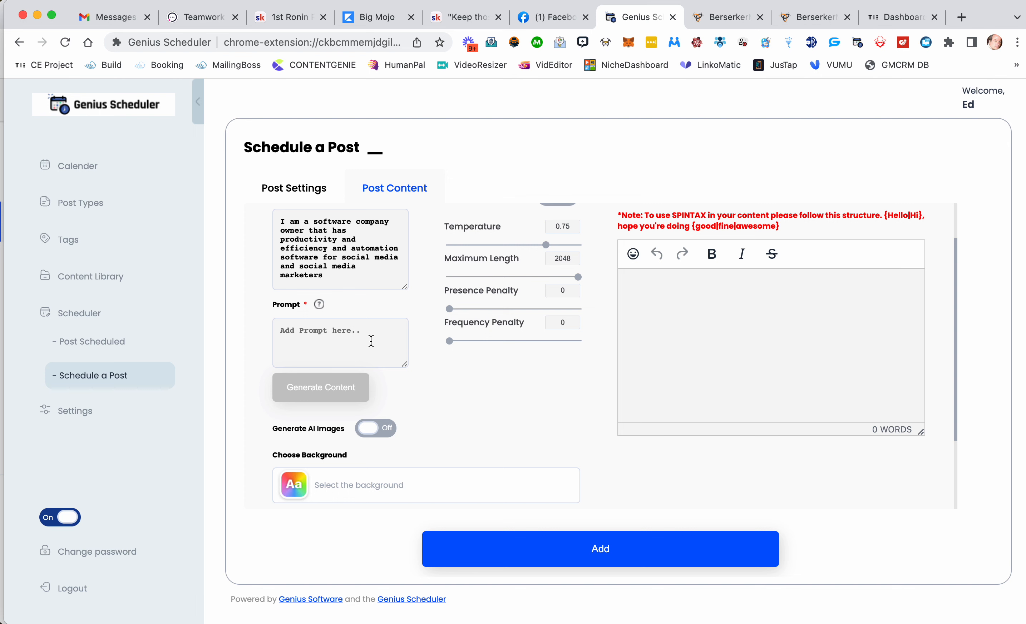
type("Tell a")
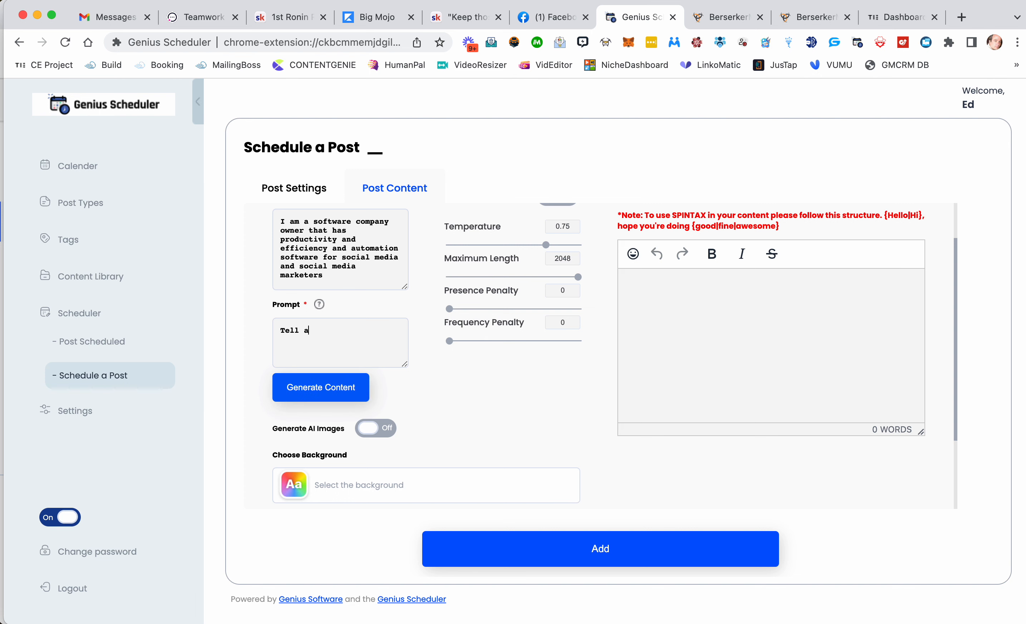
type(" joke about entrepreneurs, and add at")
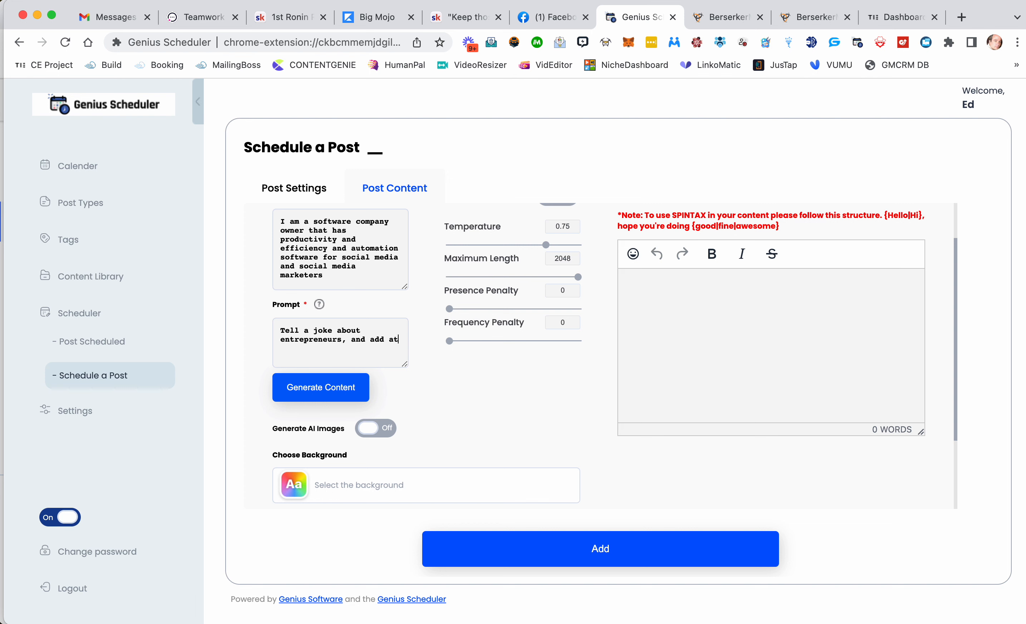
type(" leat one emoji")
left_click(299, 349)
type("s")
left_click_drag(353, 349, 267, 330)
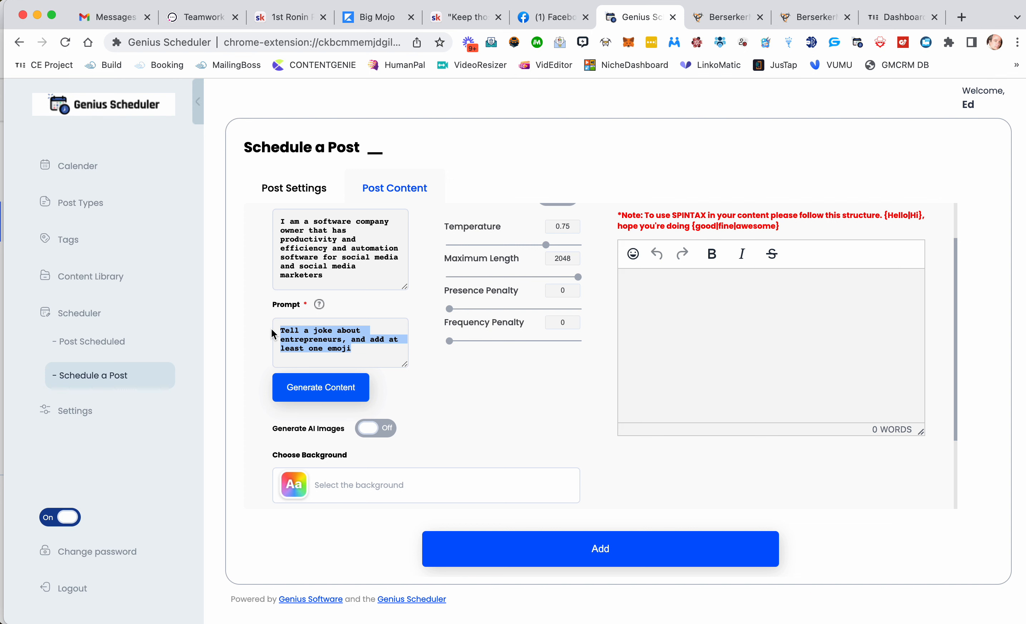
type("as")
key("BackSpace")
key("BackSpace")
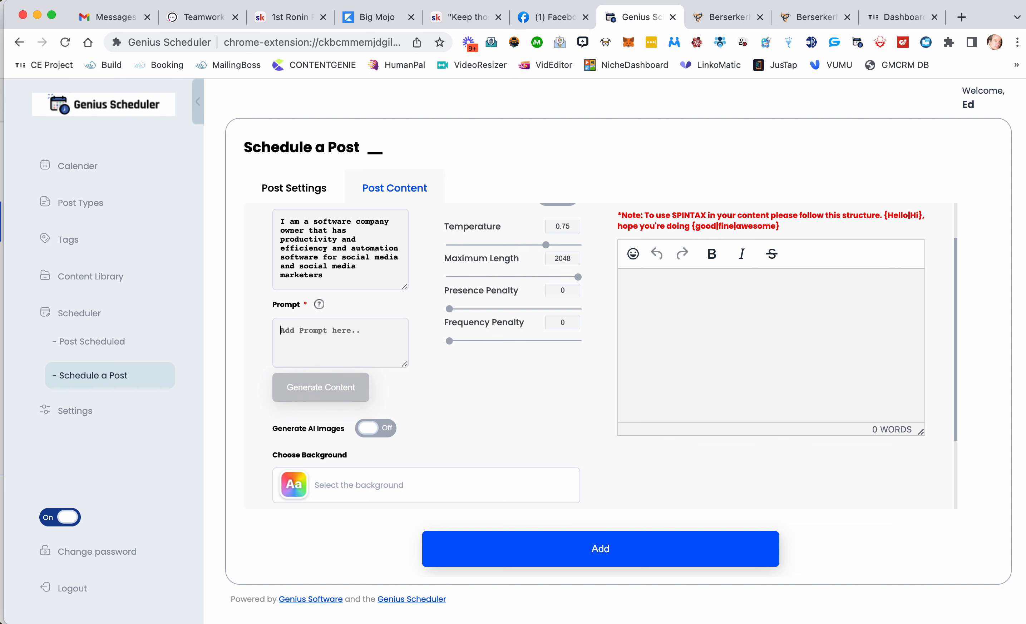
Step: Generate AI content from the prompt 'Give me 3 things real estate agents should do when holding an open house and explain why they are beneficial'
type("Give me")
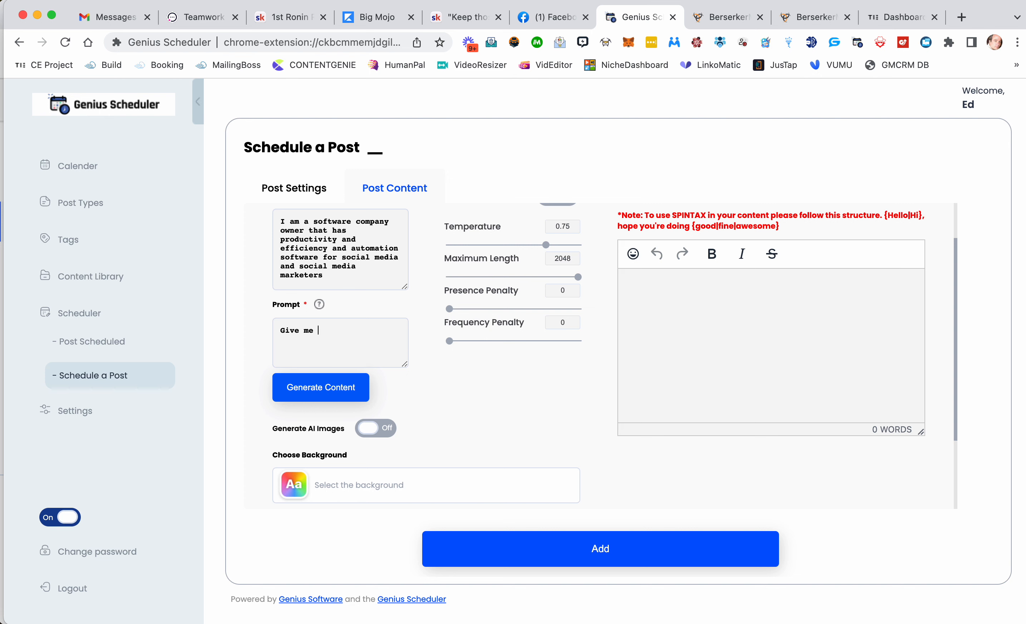
type(" 3 things real estate agents shoul")
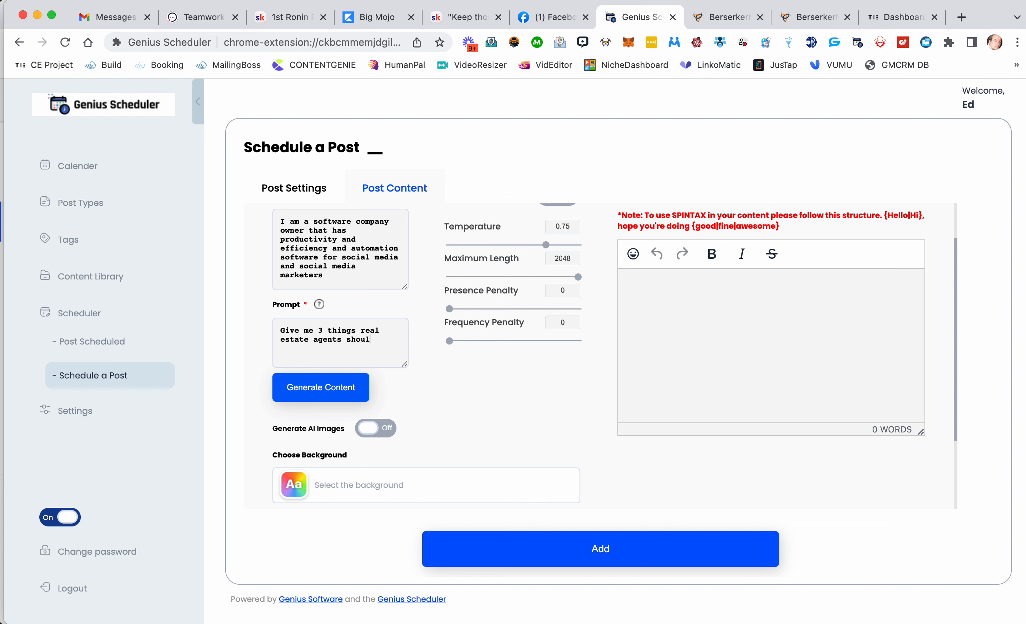
type("d do when holding an open house and expla")
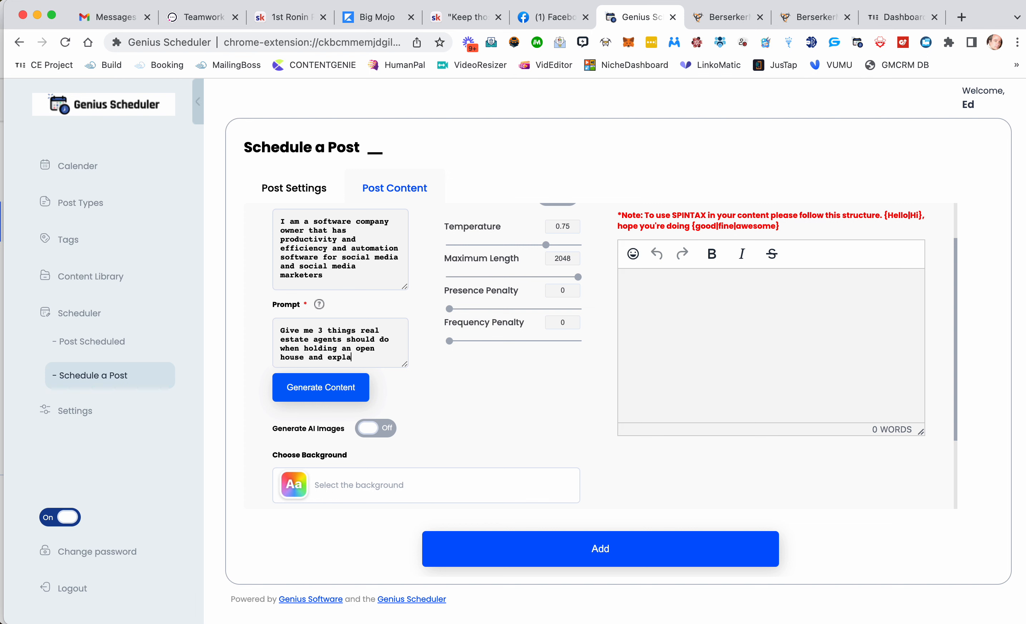
type("in why they are be")
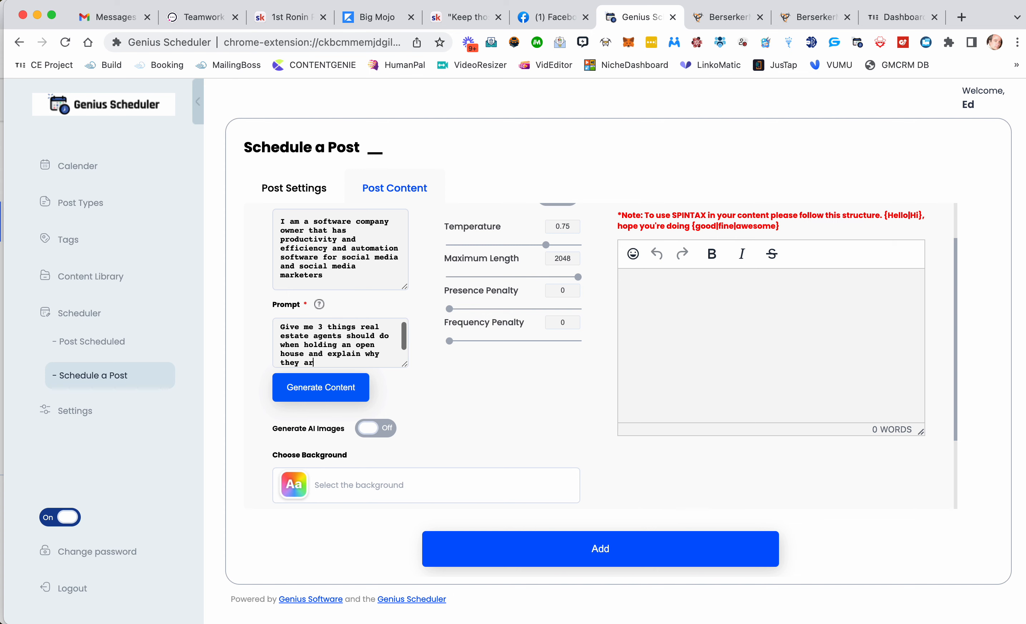
type("neficial")
left_click(304, 392)
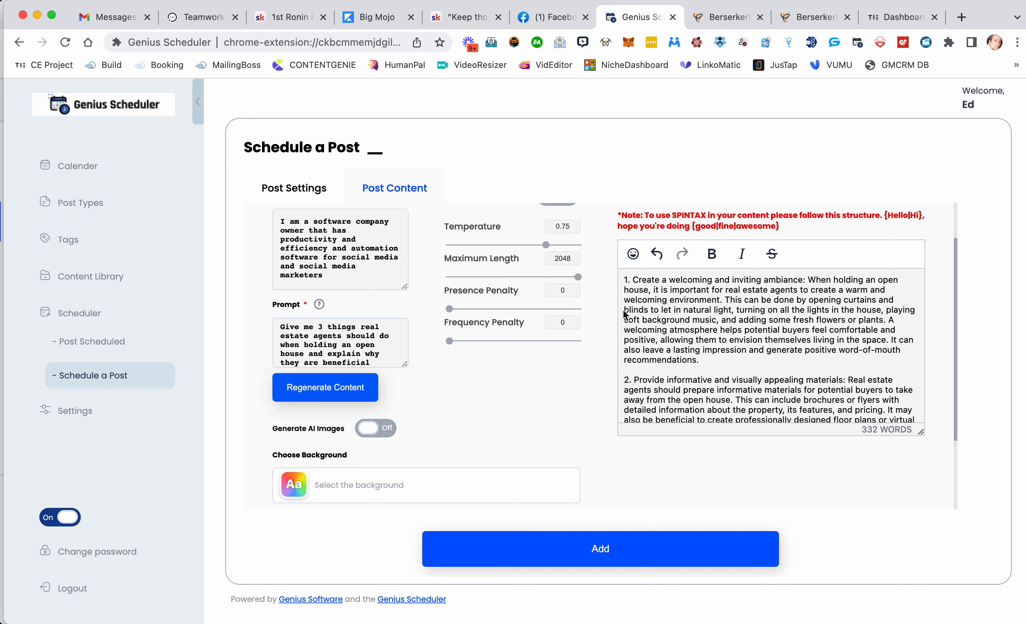
Step: Extend the prompt with 'Add an openig paragraph introducing these three items and what the are for.' and regenerate the content
scroll(700, 322, "up", 3)
scroll(700, 322, "down", 10)
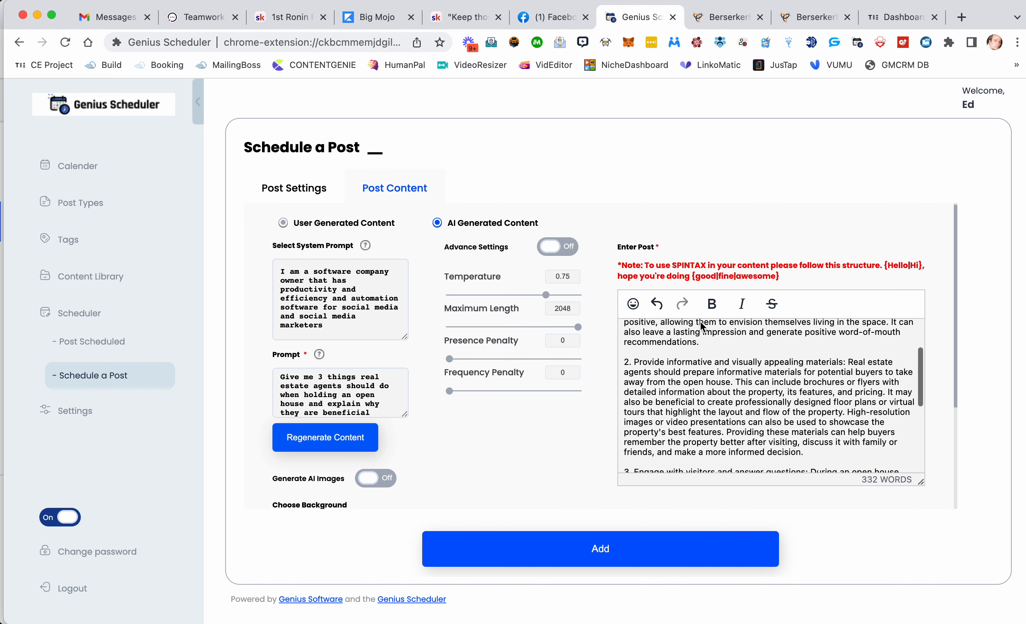
scroll(700, 322, "down", 3)
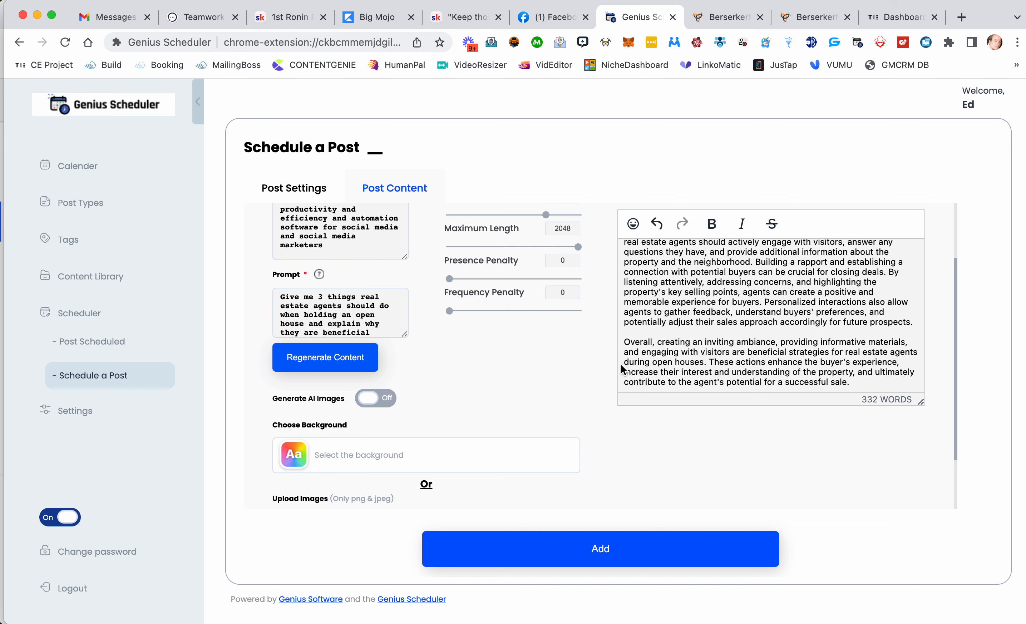
scroll(381, 325, "down", 1)
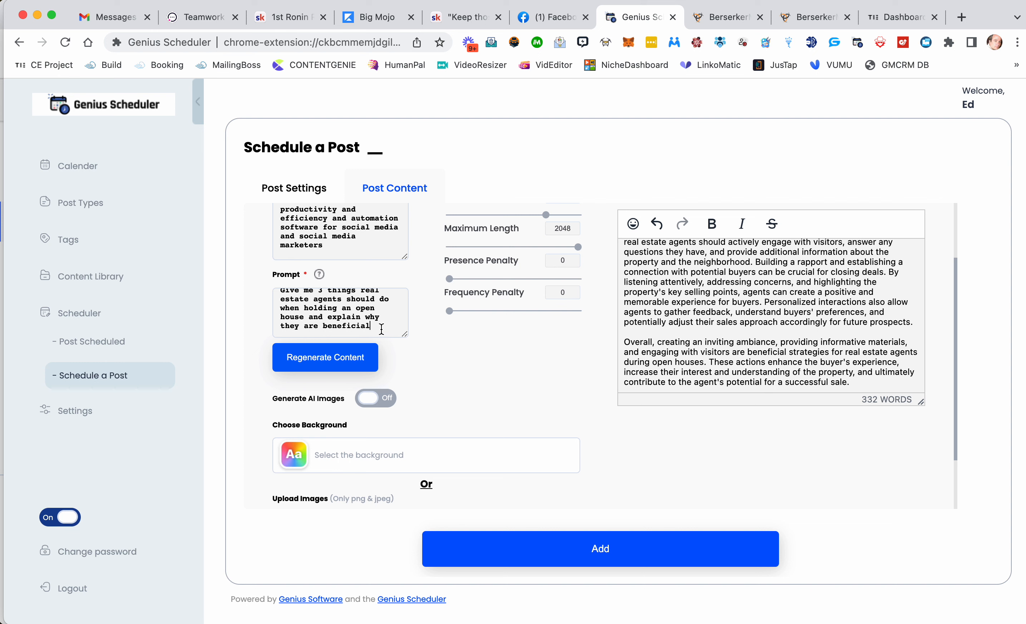
type("d an ope")
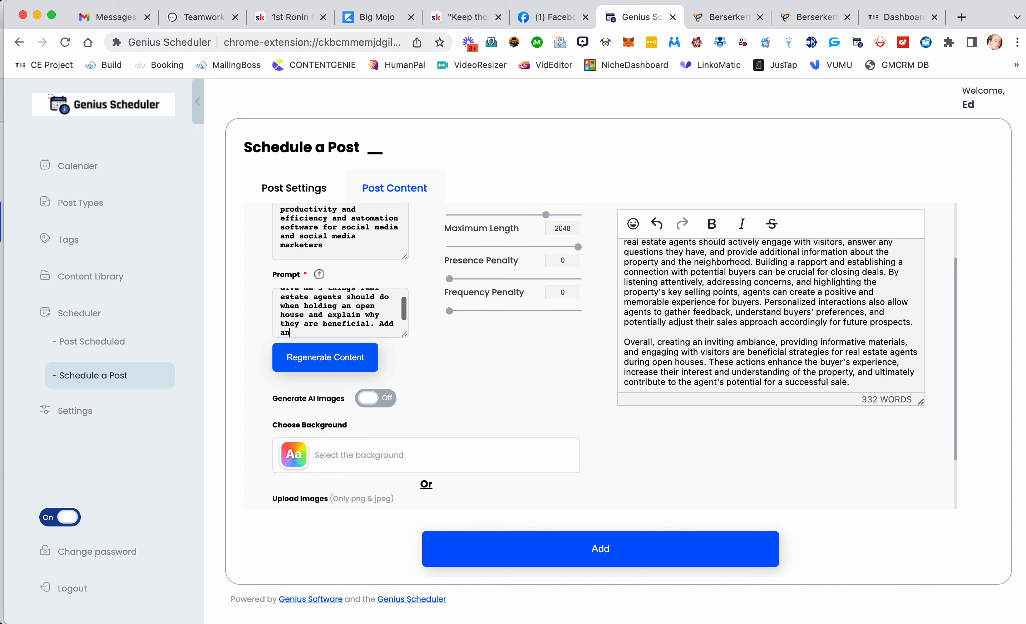
type("nnig pa")
key("BackSpace")
key("BackSpace")
type("introduci")
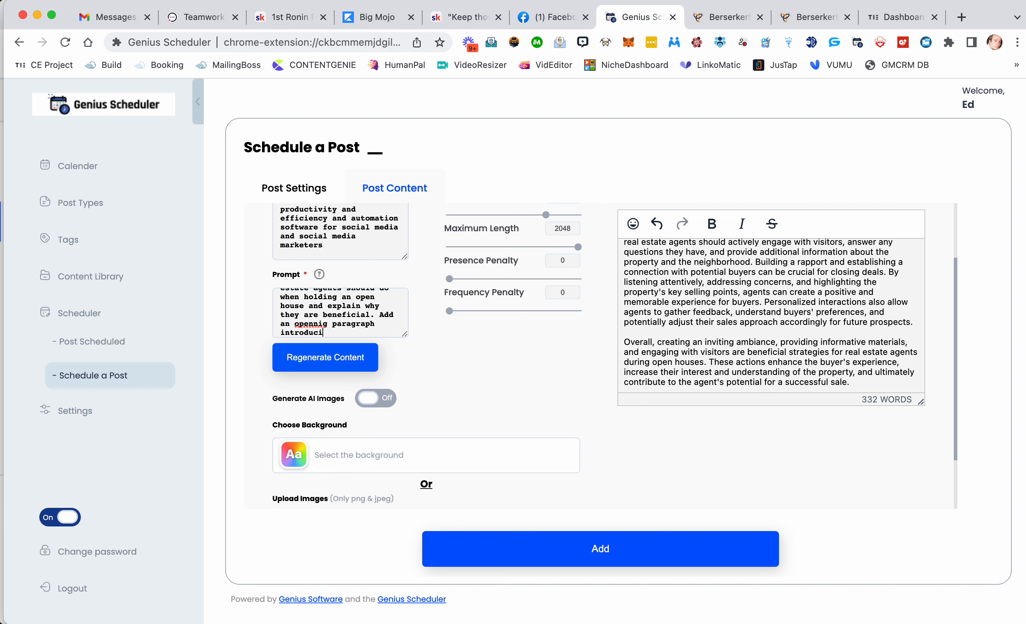
type("ng these three items and ")
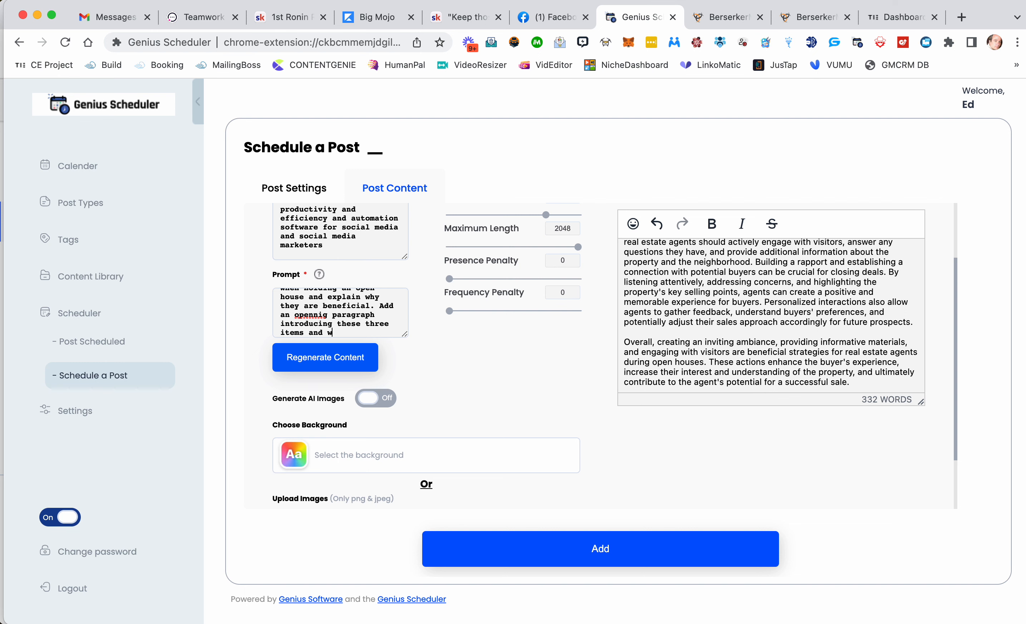
type("what the are for.")
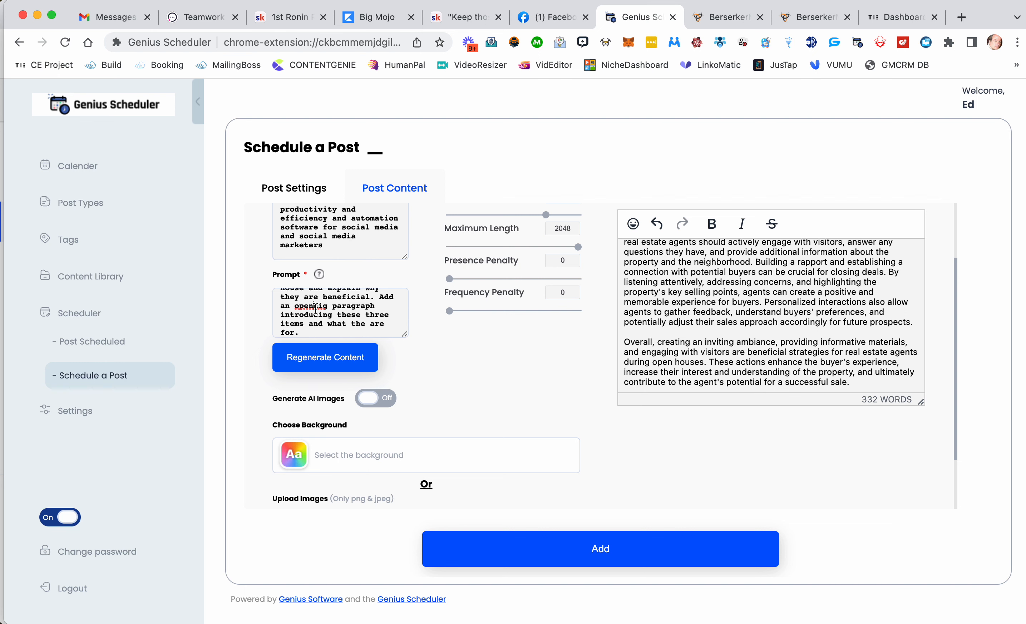
left_click(324, 360)
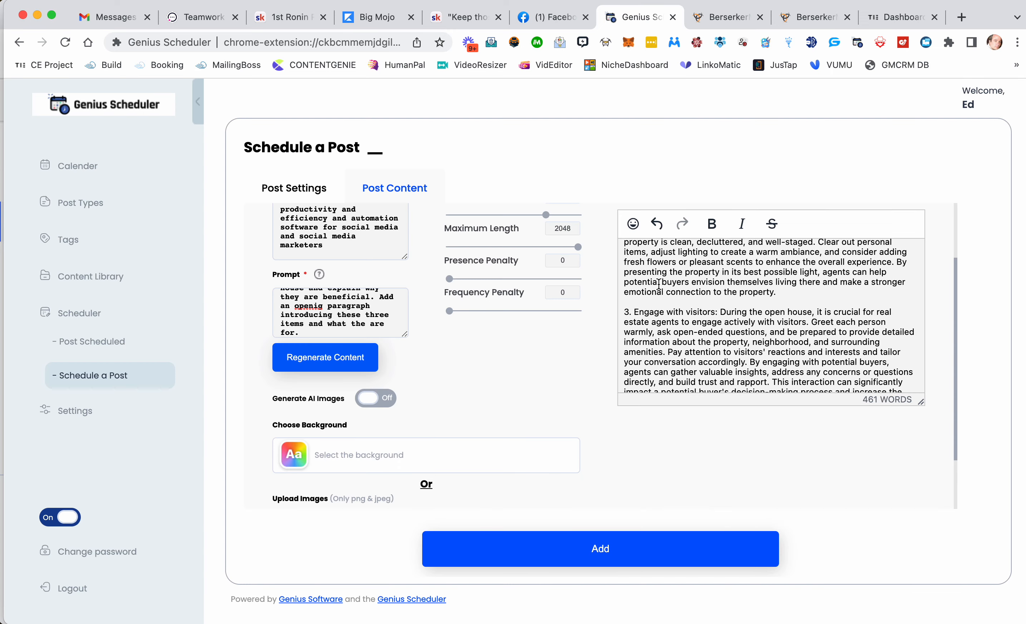
Step: Review the regenerated post text in an enlarged editor and add the repeating post for scheduling
scroll(659, 284, "up", 10)
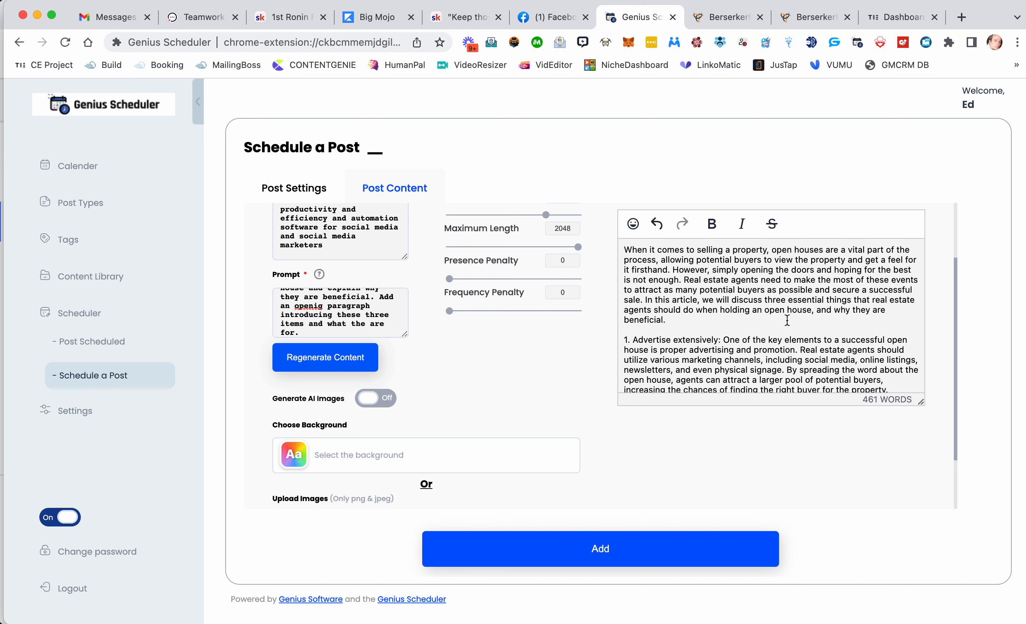
scroll(789, 318, "down", 8)
scroll(783, 327, "down", 10)
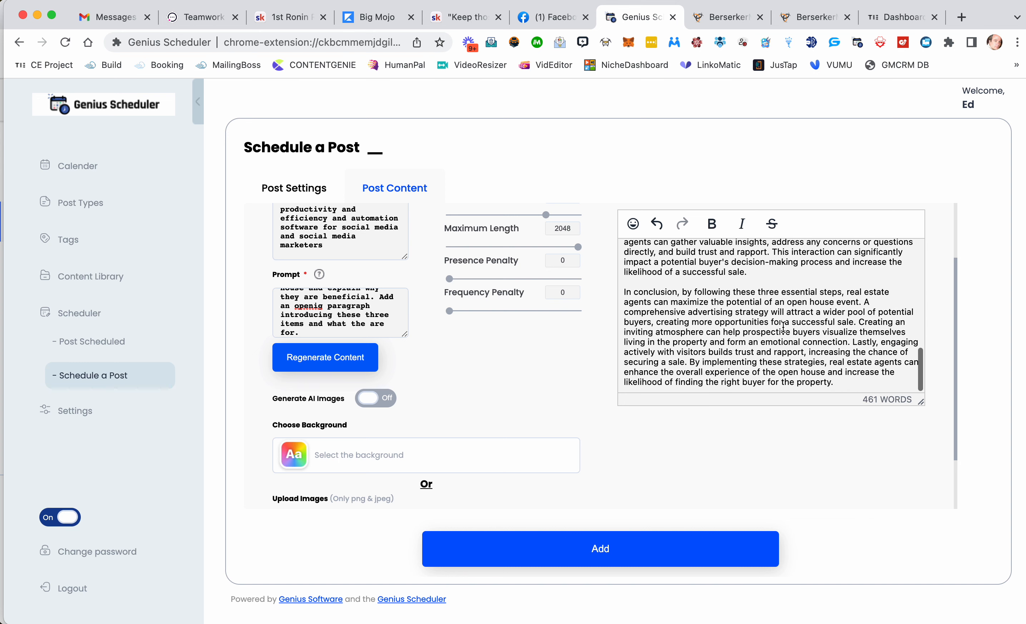
scroll(783, 327, "down", 2)
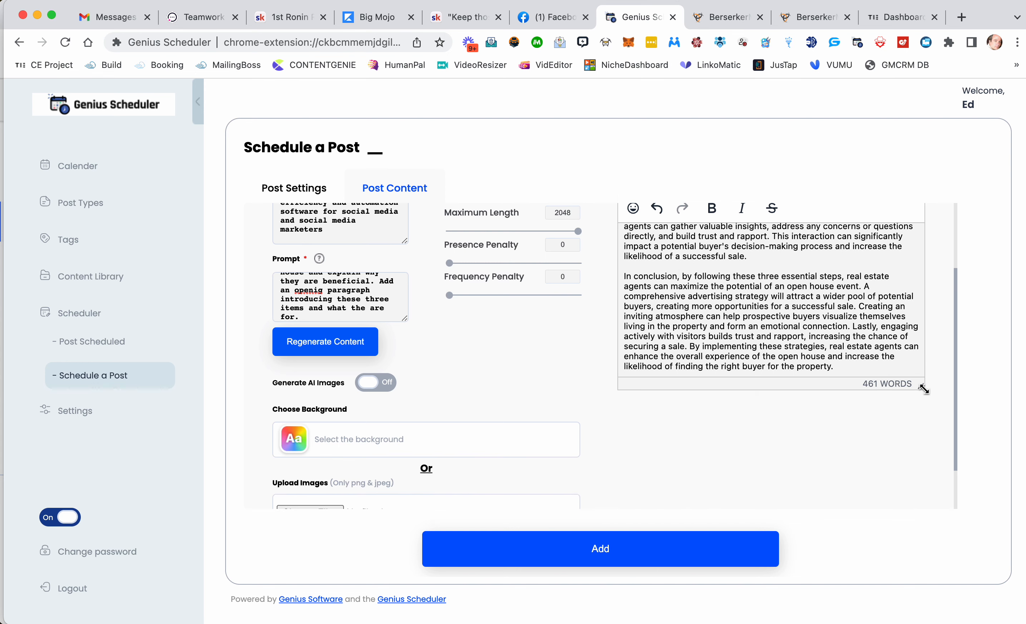
left_click_drag(919, 381, 925, 543)
scroll(792, 311, "up", 5)
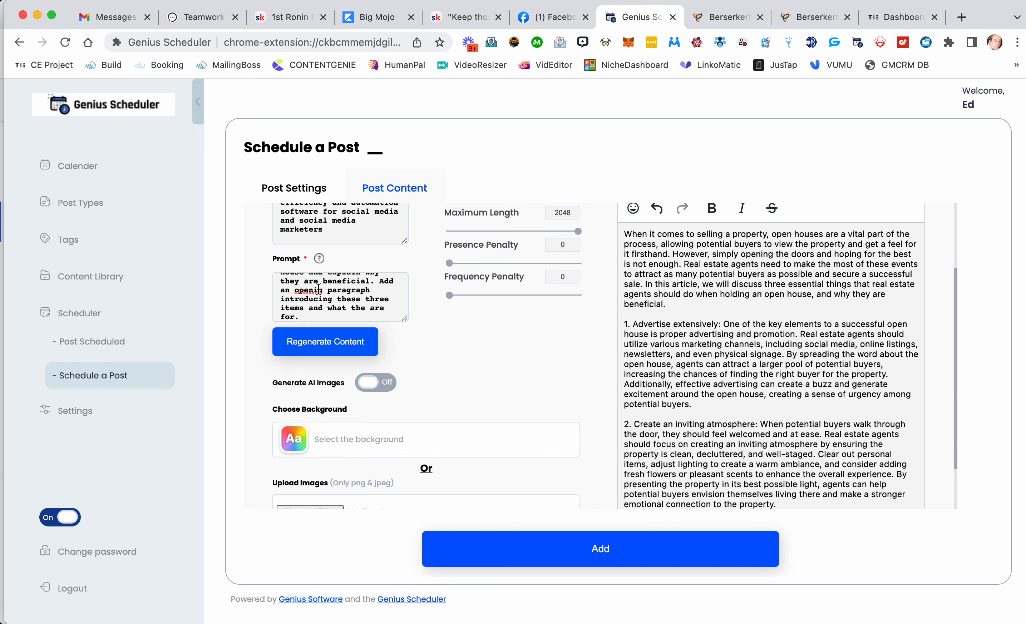
scroll(759, 334, "up", 3)
scroll(759, 334, "down", 15)
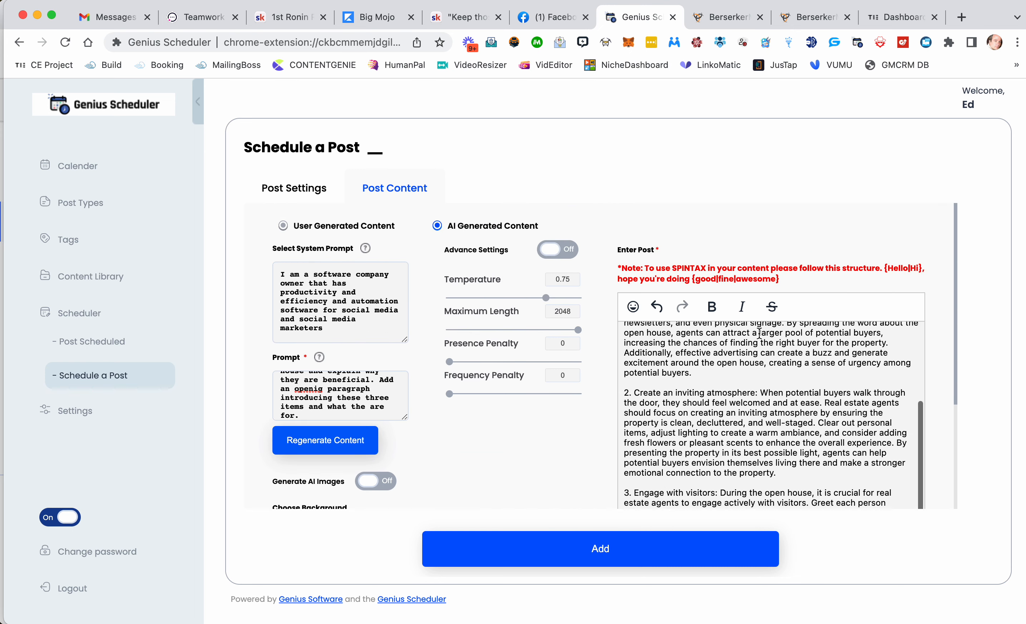
scroll(760, 332, "down", 2)
left_click(586, 551)
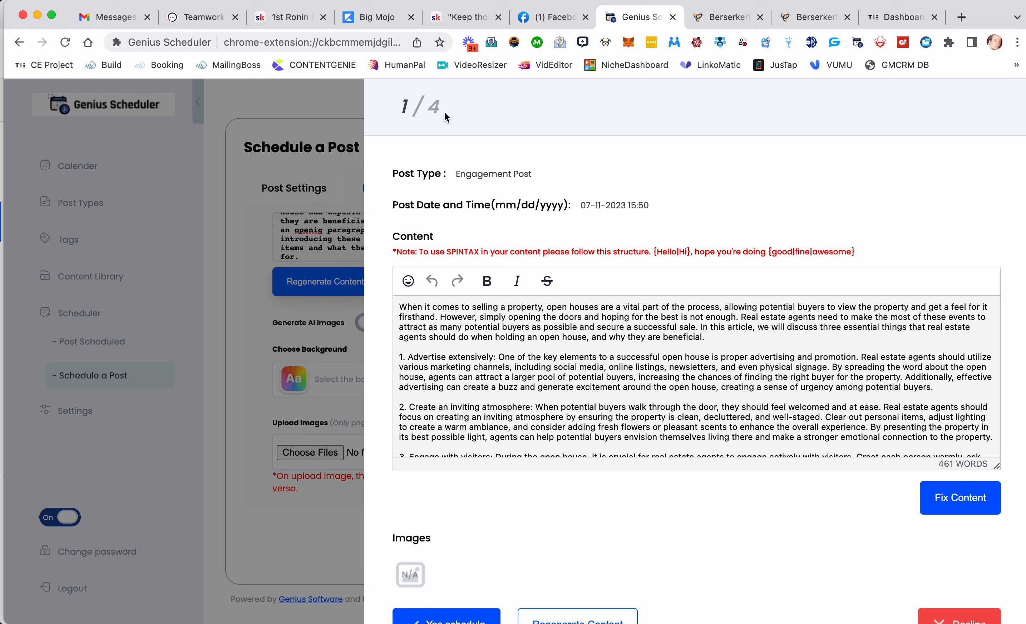
Step: Review the first of four generated posts, including the Fix Content dialog, and schedule it
scroll(540, 391, "down", 2)
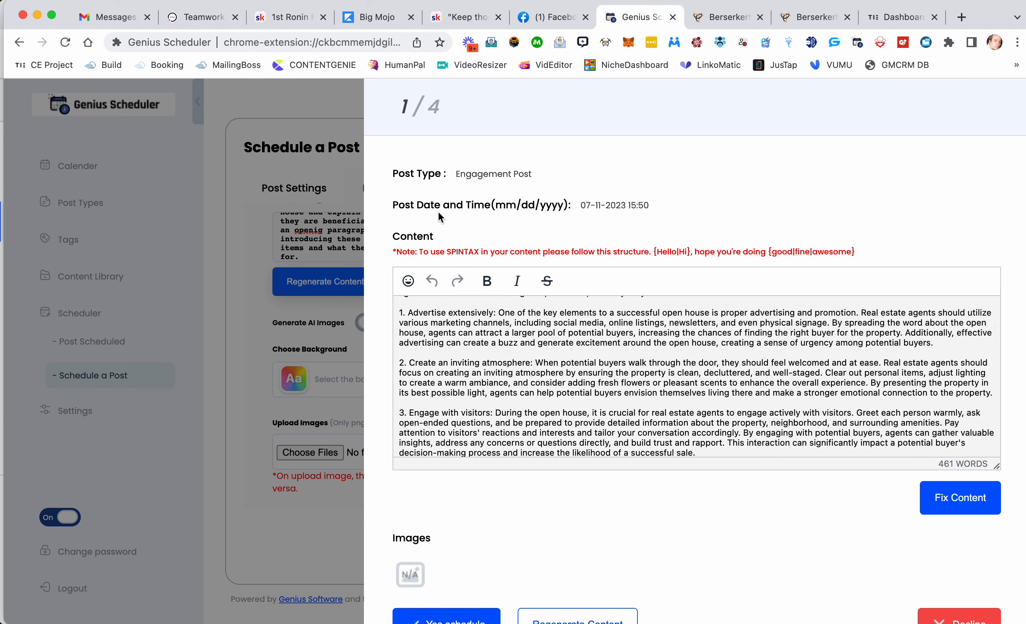
left_click_drag(408, 112, 431, 109)
scroll(510, 246, "down", 5)
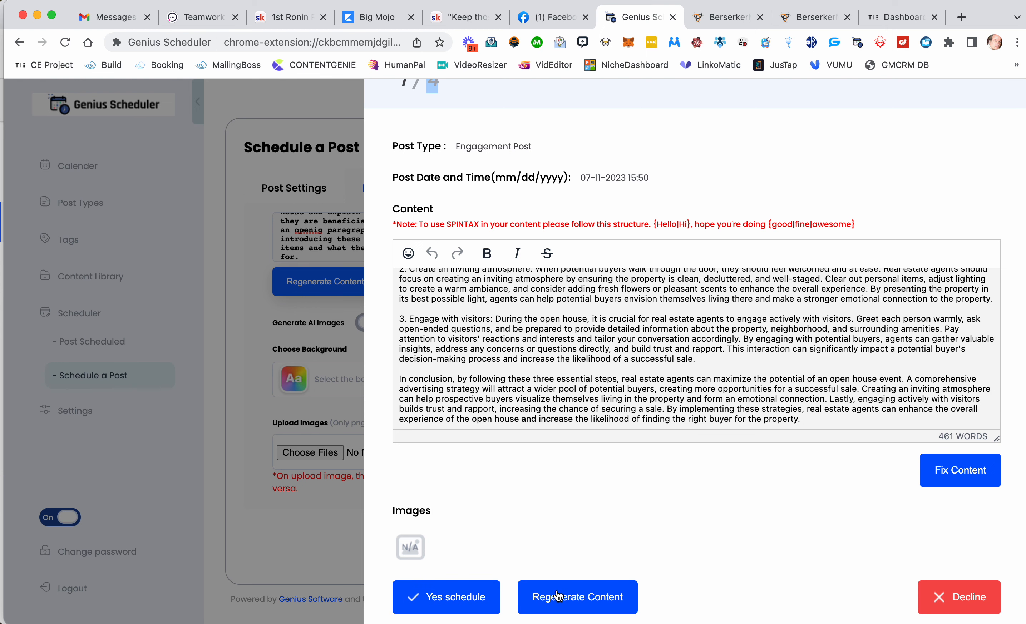
scroll(716, 368, "up", 3)
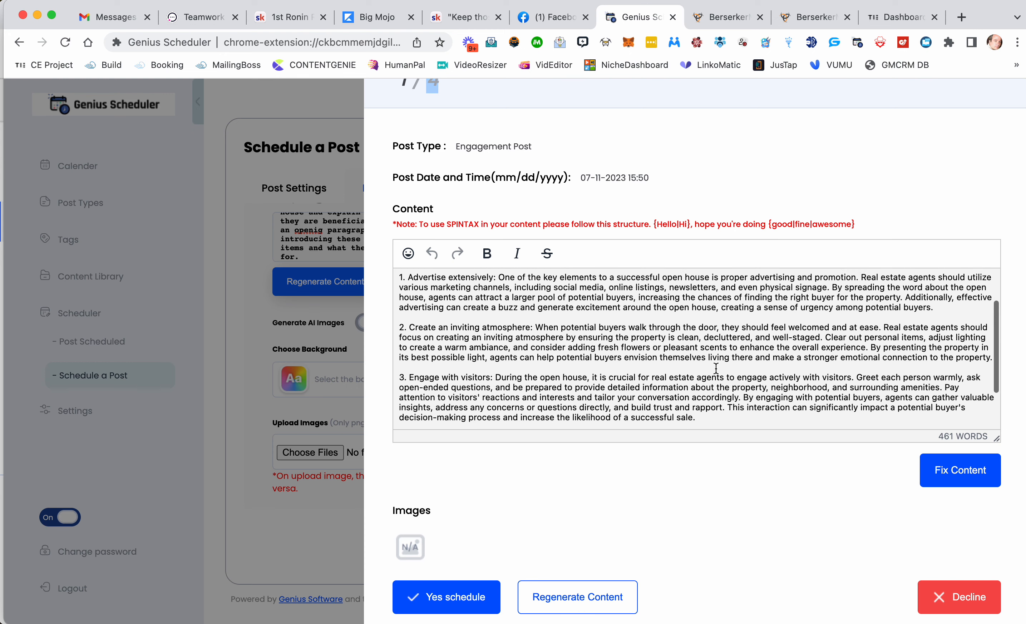
scroll(716, 368, "up", 2)
scroll(716, 369, "down", 1)
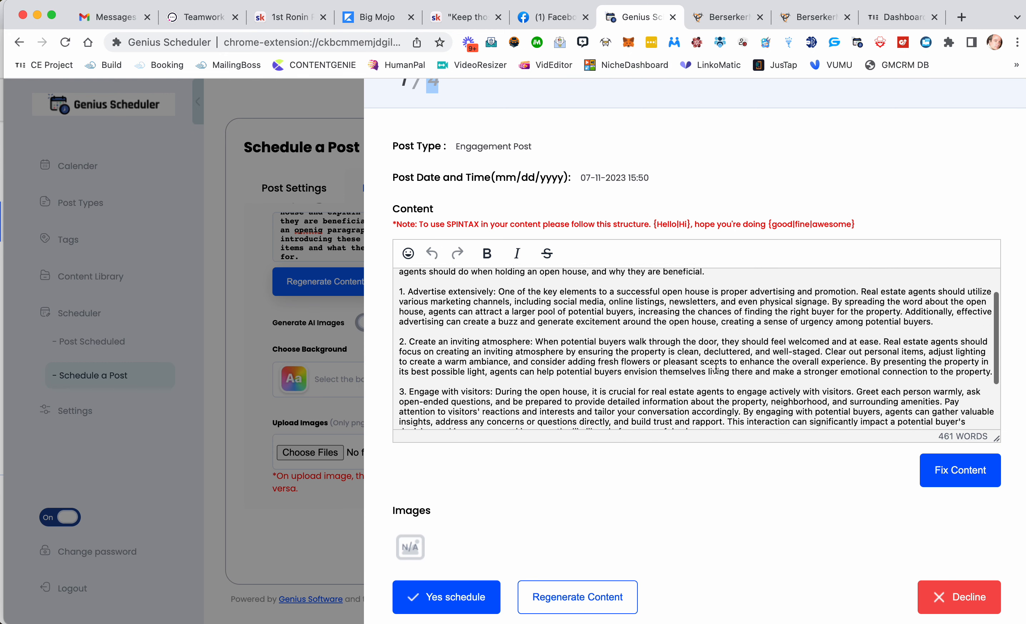
scroll(716, 369, "down", 3)
left_click(960, 472)
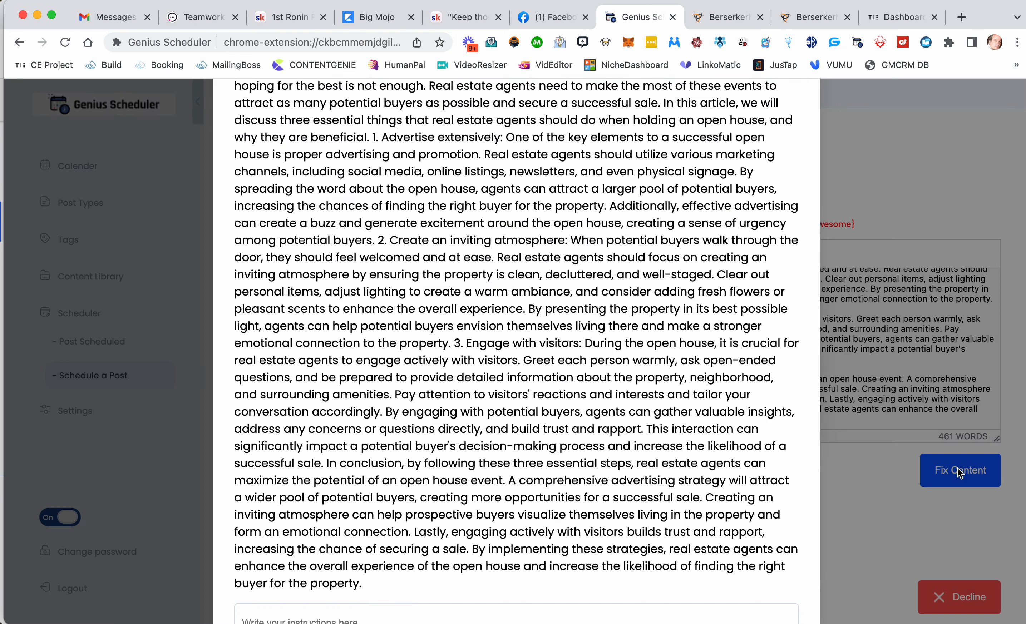
scroll(574, 232, "down", 3)
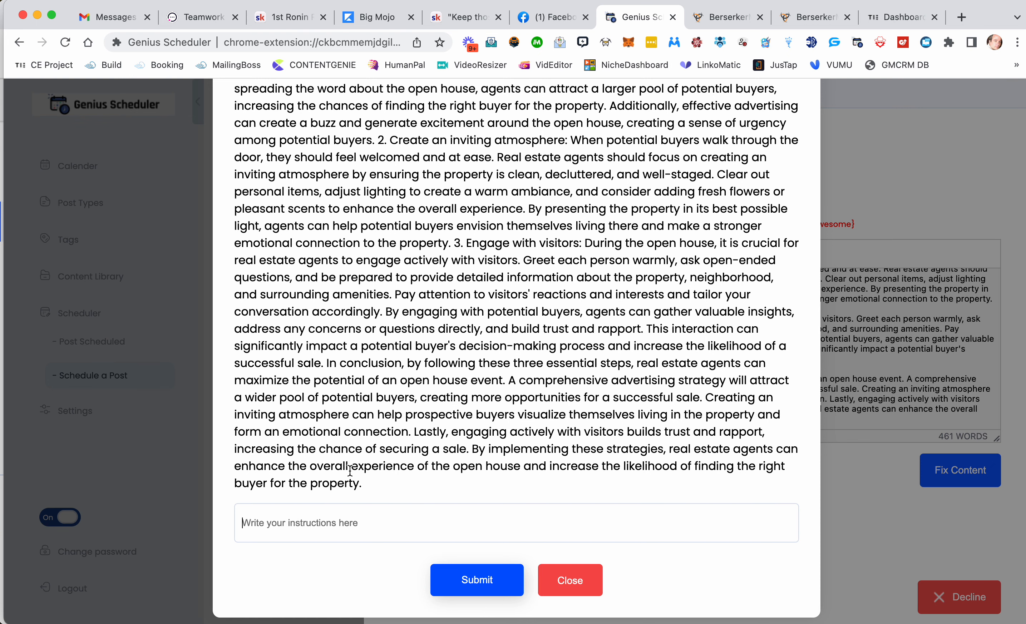
left_click(570, 580)
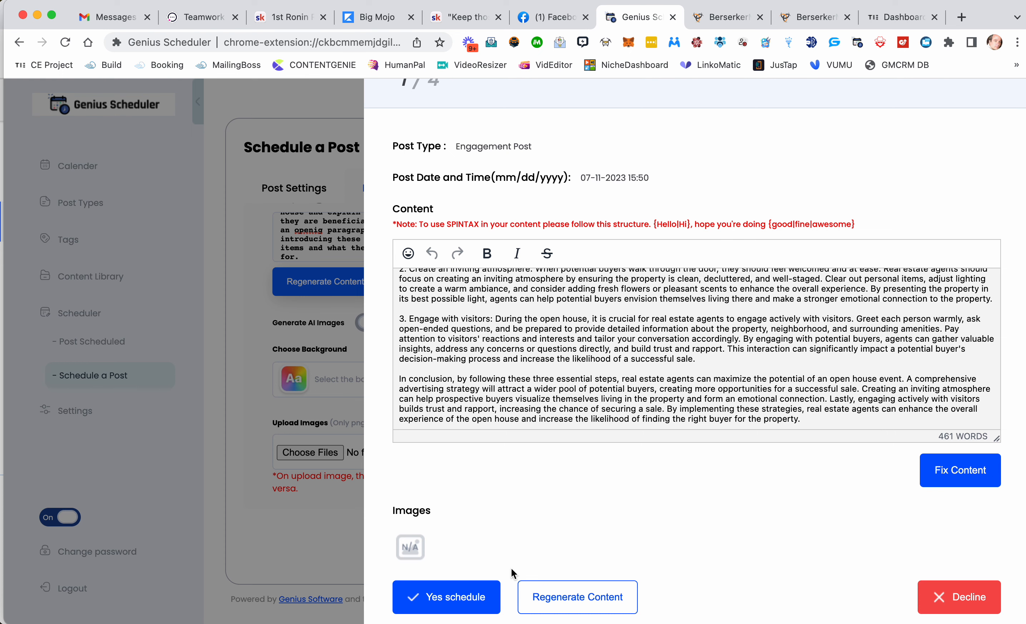
left_click(454, 606)
Step: Review the second generated post's content and schedule it
scroll(476, 126, "up", 1)
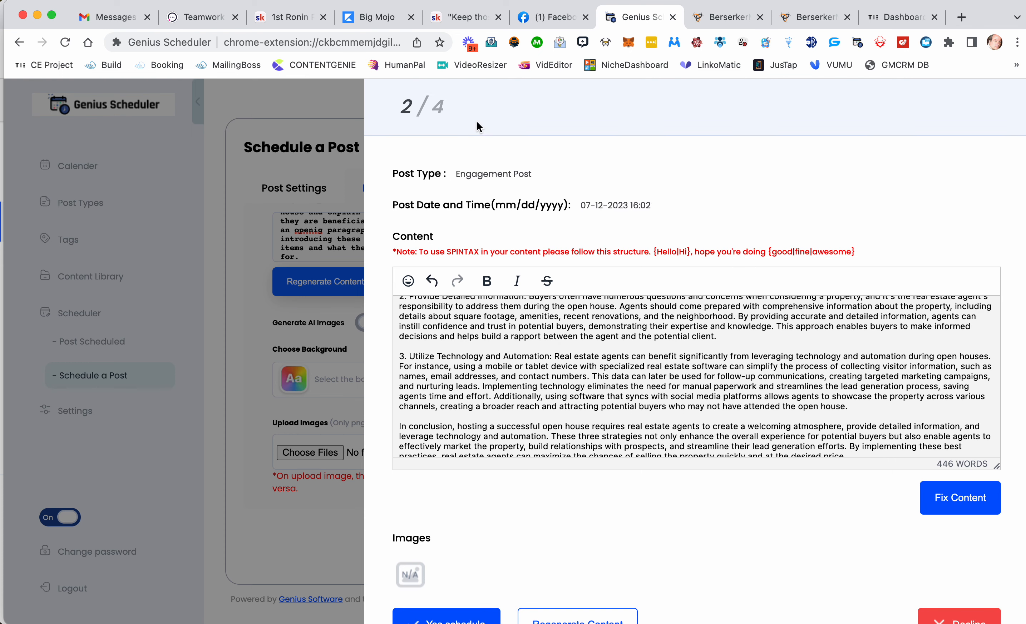
double_click(406, 107)
scroll(494, 351, "up", 3)
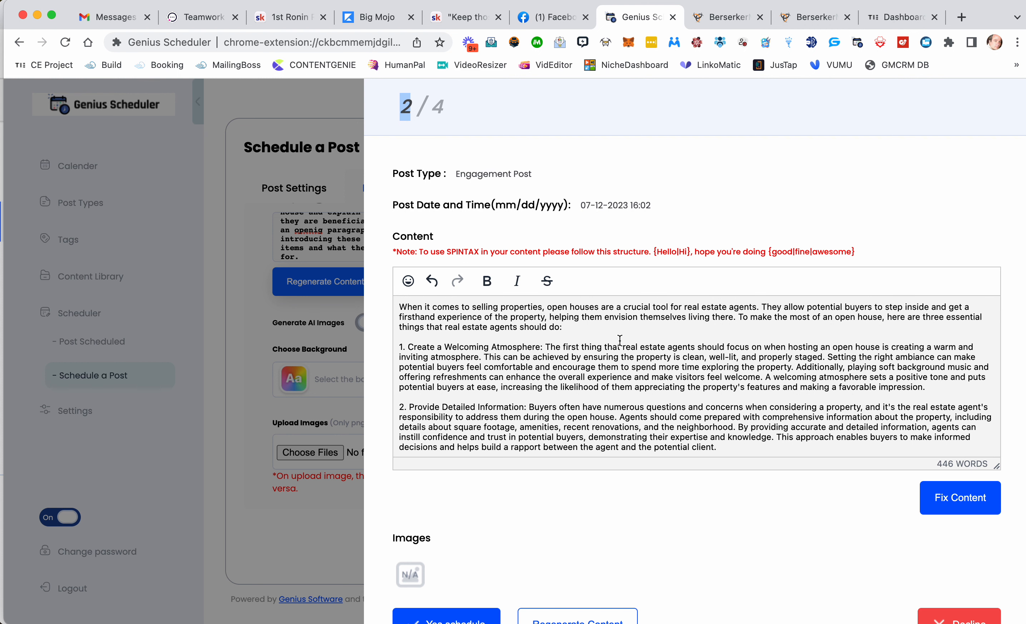
scroll(620, 340, "down", 5)
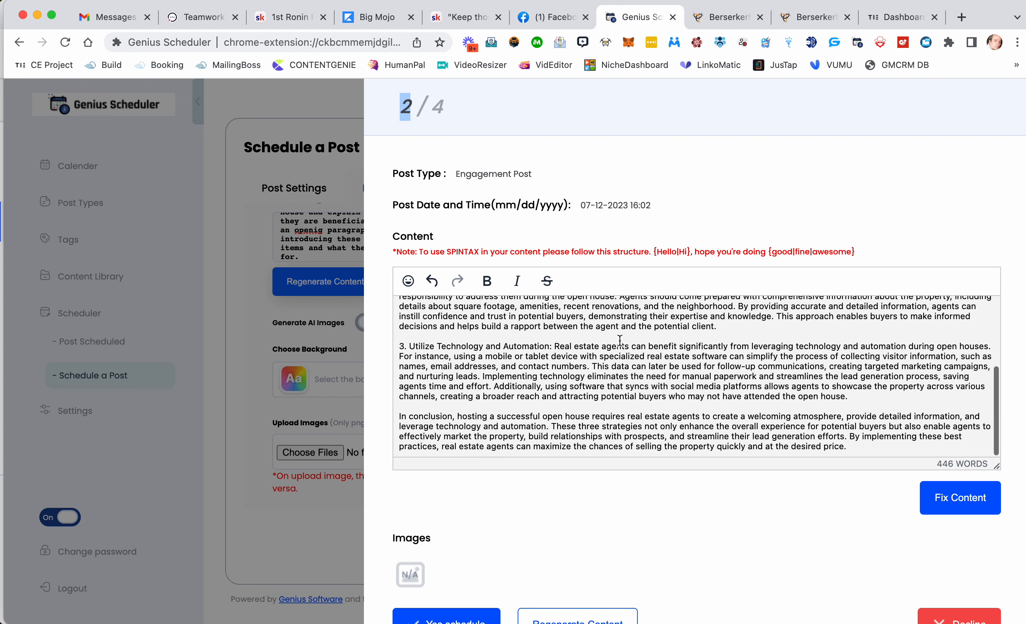
scroll(624, 429, "down", 1)
scroll(624, 430, "up", 6)
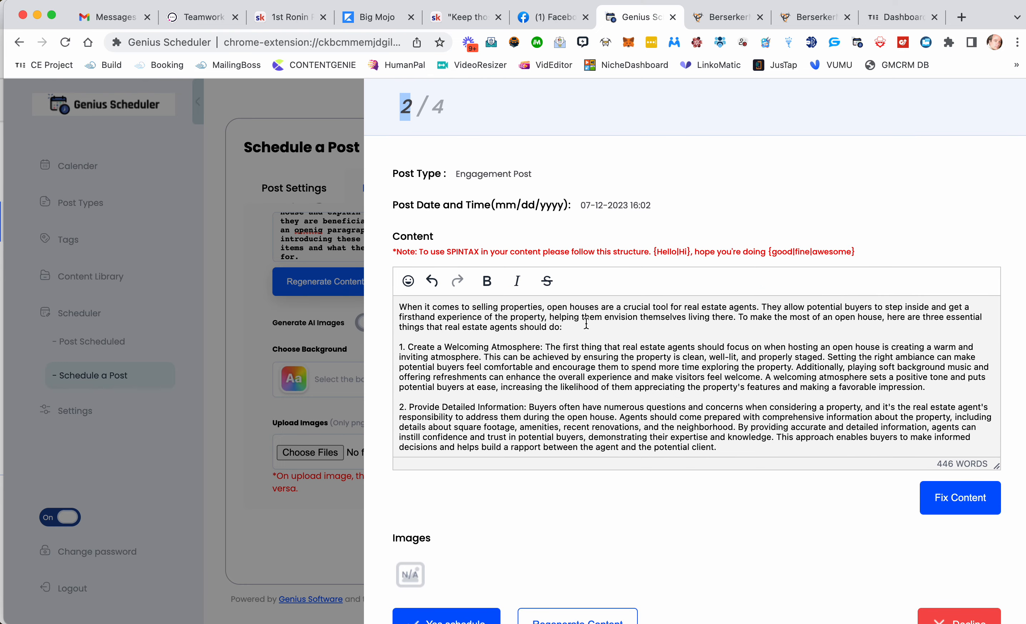
left_click_drag(587, 324, 392, 311)
scroll(463, 337, "down", 5)
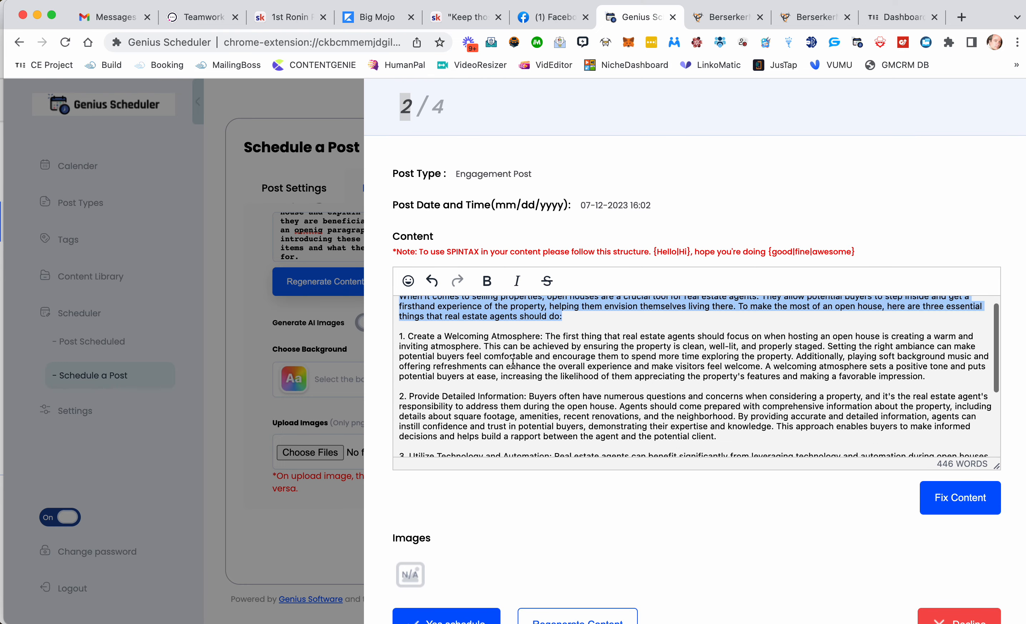
scroll(470, 421, "up", 4)
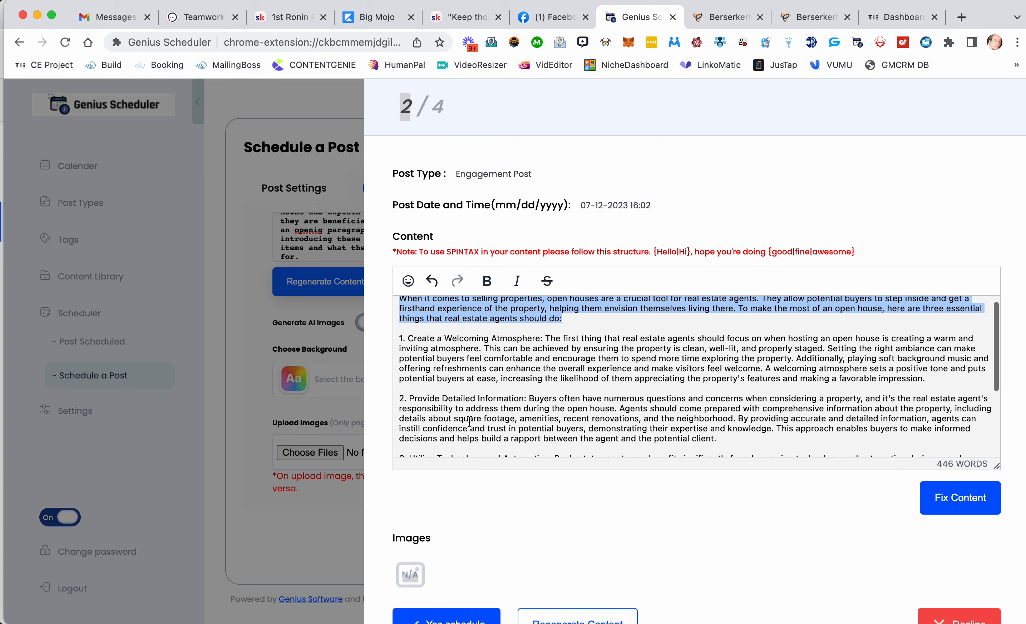
double_click(498, 338)
scroll(498, 336, "down", 2)
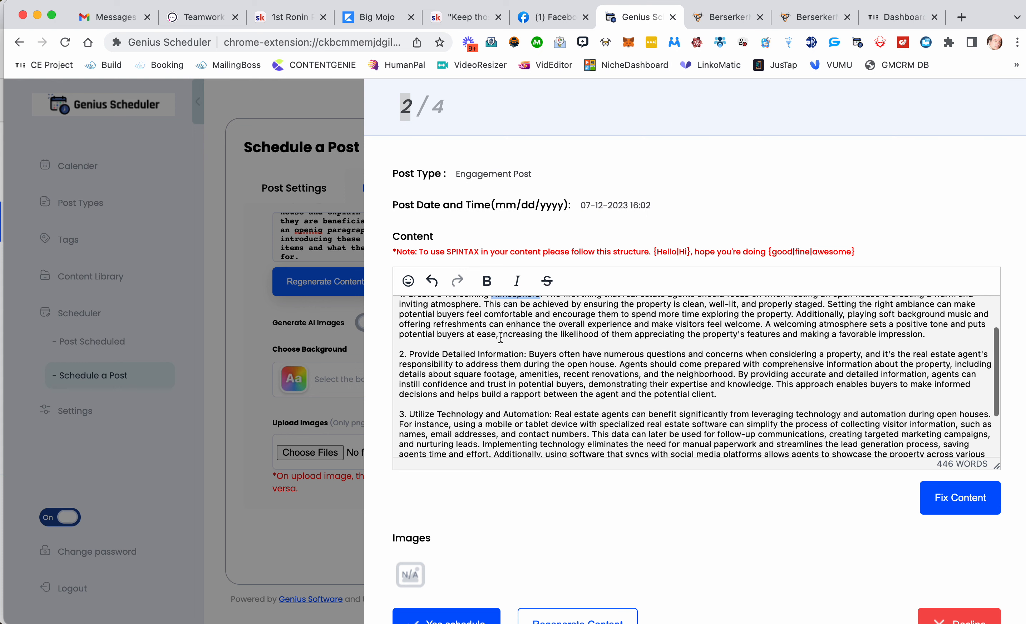
double_click(494, 353)
scroll(484, 357, "down", 3)
double_click(472, 362)
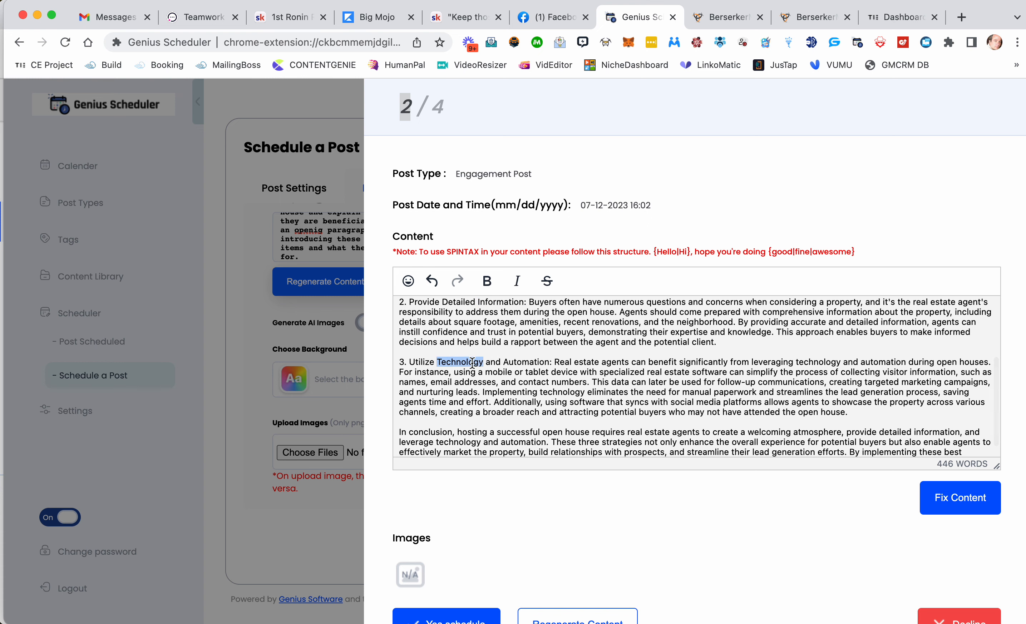
scroll(472, 363, "down", 1)
left_click(473, 617)
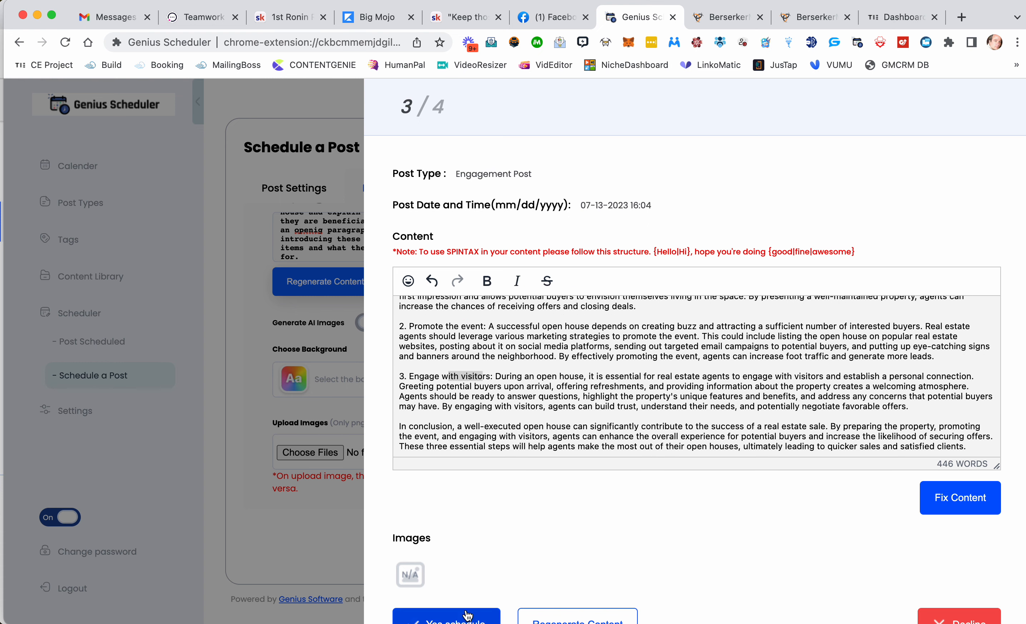
Step: Review the third generated post's content and schedule it
scroll(547, 416, "up", 3)
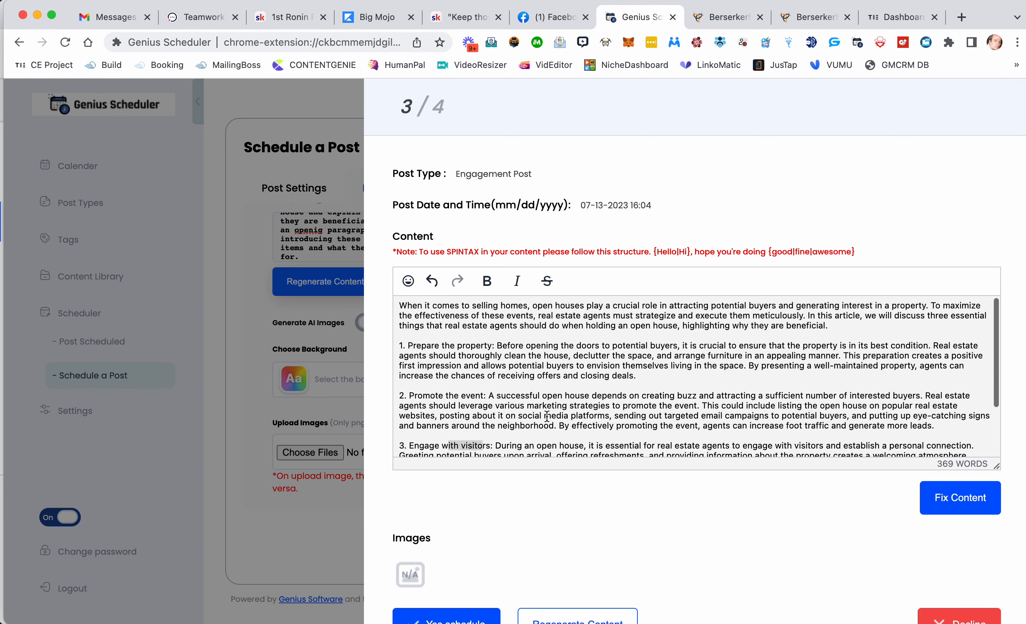
left_click(448, 340)
scroll(456, 403, "down", 4)
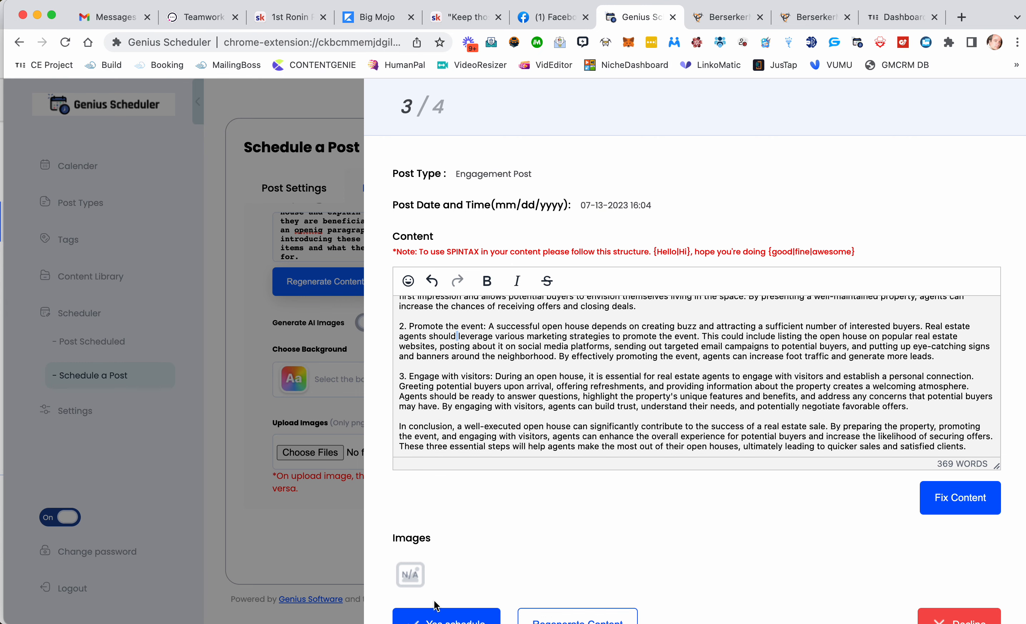
left_click(439, 616)
Step: Schedule the fourth generated post and scroll through the scheduled post list
scroll(504, 474, "down", 1)
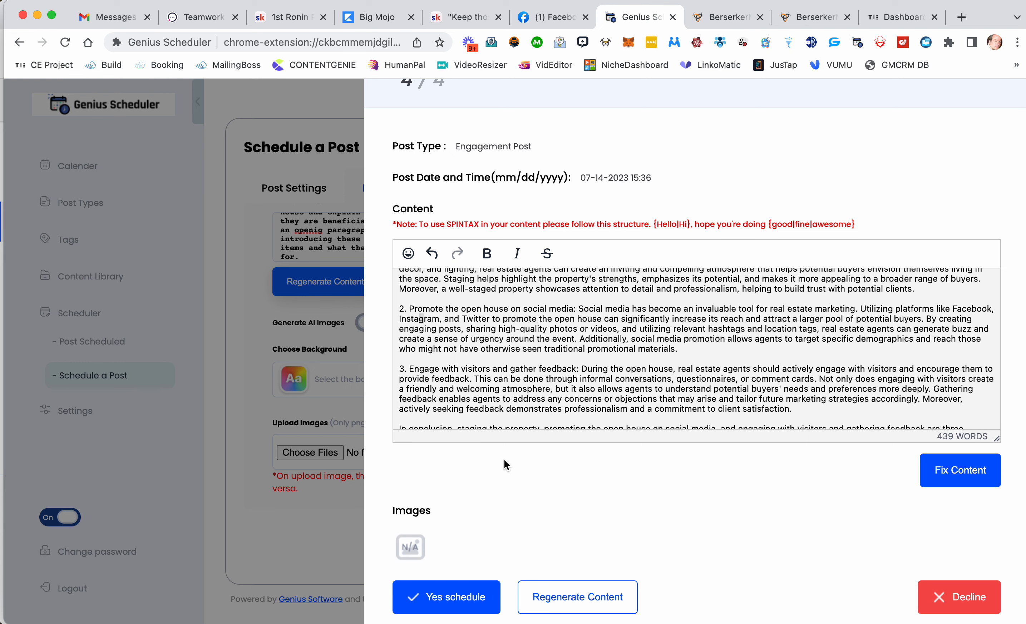
left_click(451, 601)
left_click(516, 448)
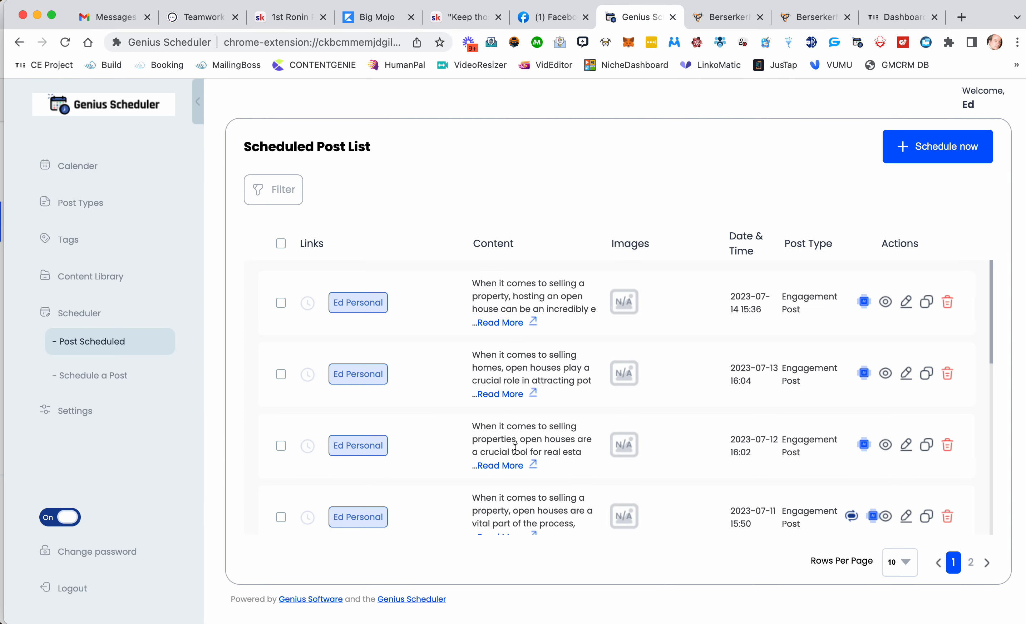
scroll(516, 451, "down", 3)
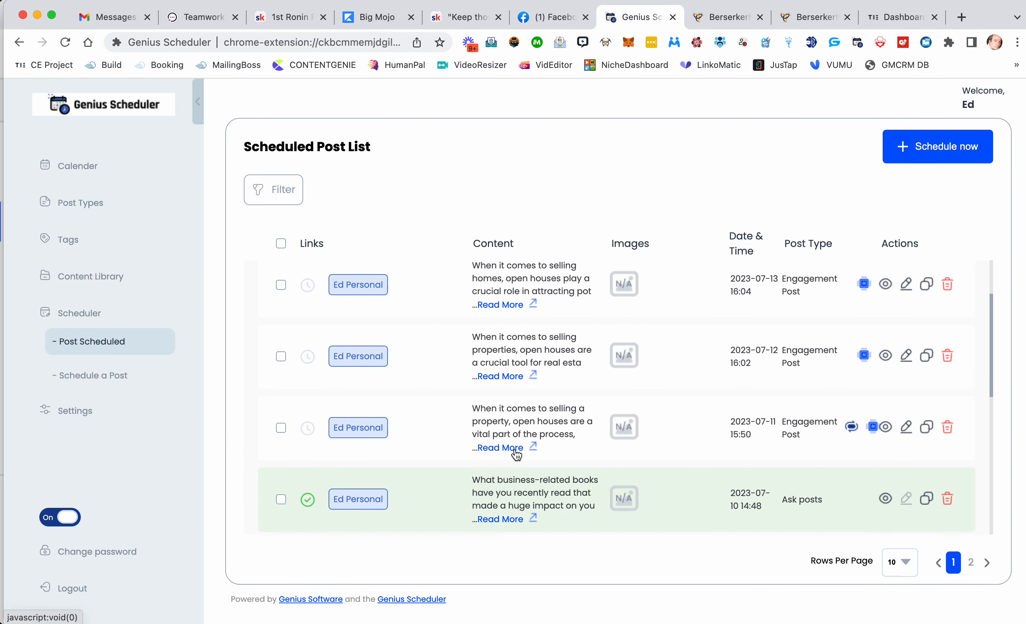
Step: Open the calendar and delete the July 14 engagement post, confirming the deletion
scroll(516, 455, "down", 3)
mouse_move(310, 403)
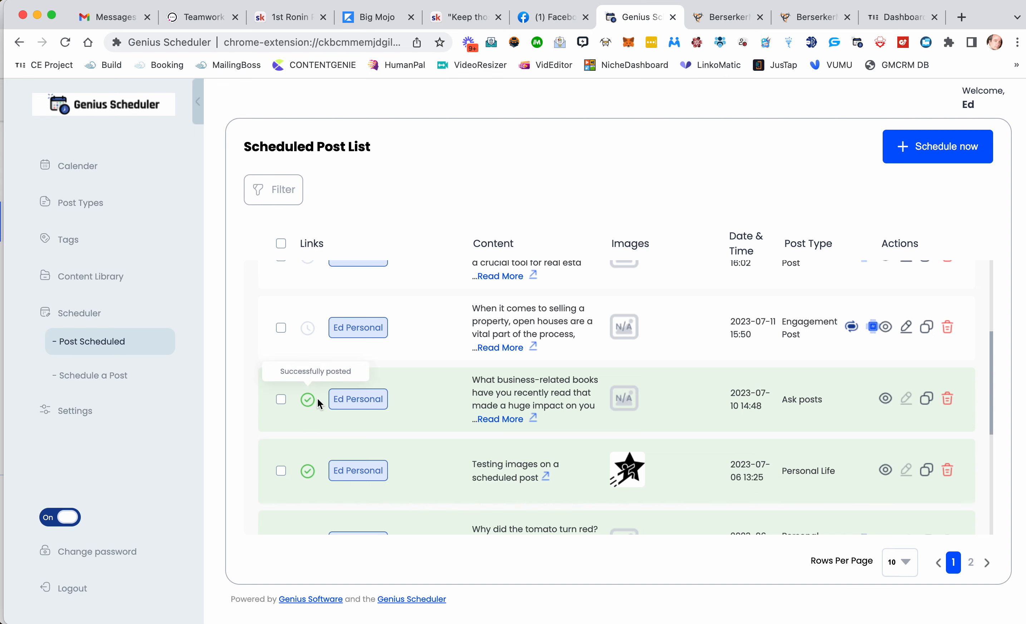
scroll(401, 370, "up", 2)
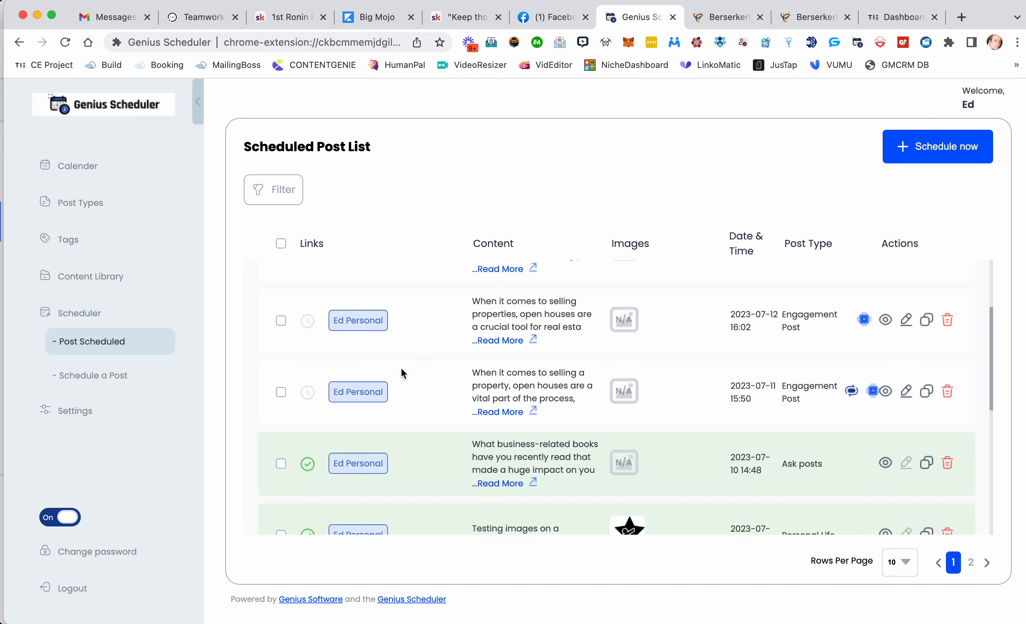
scroll(402, 369, "up", 3)
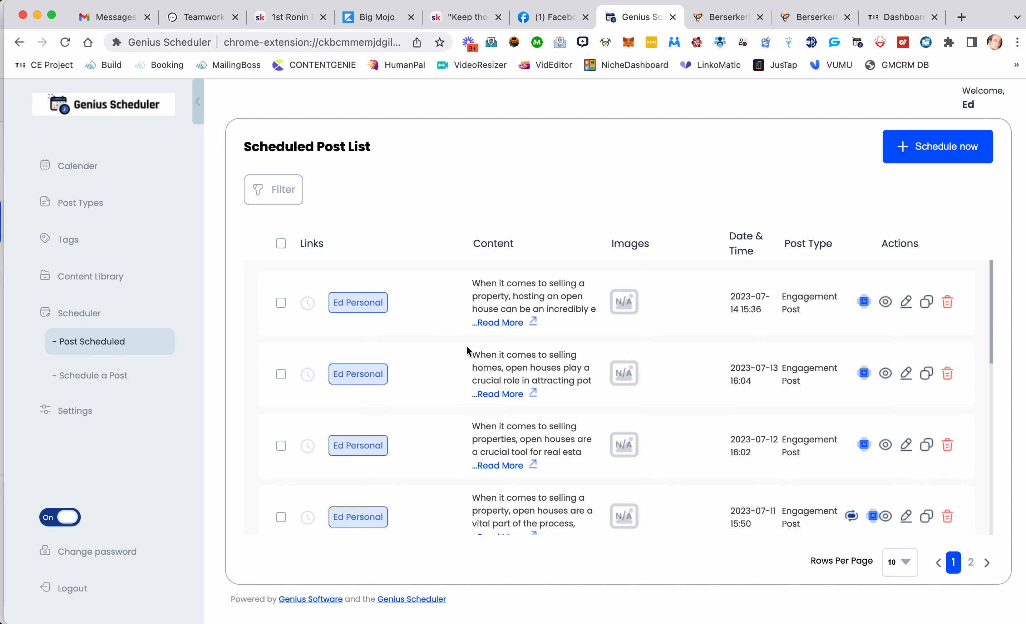
left_click(74, 166)
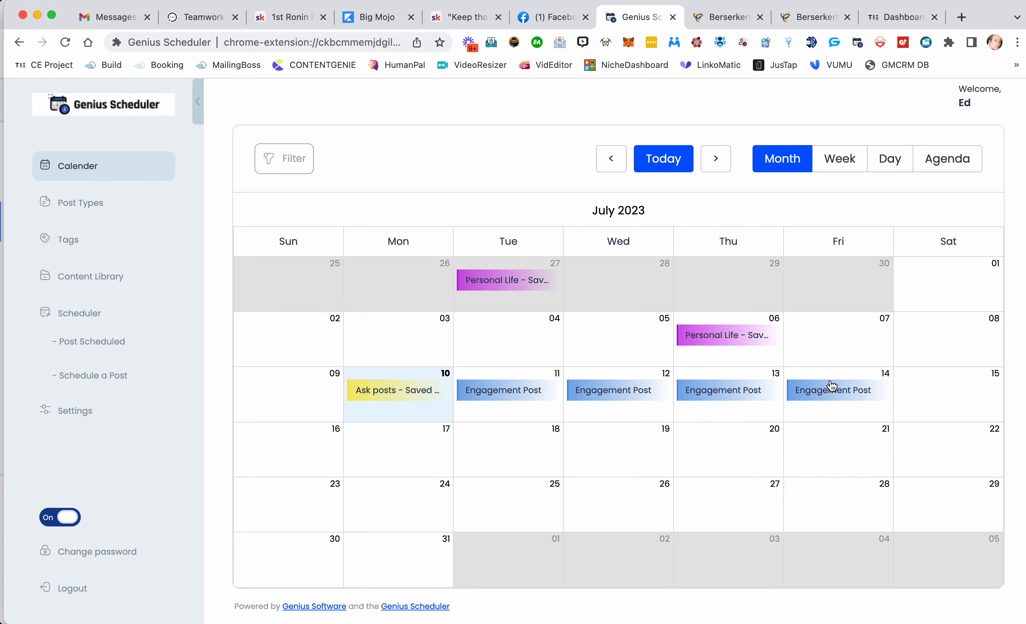
left_click(835, 399)
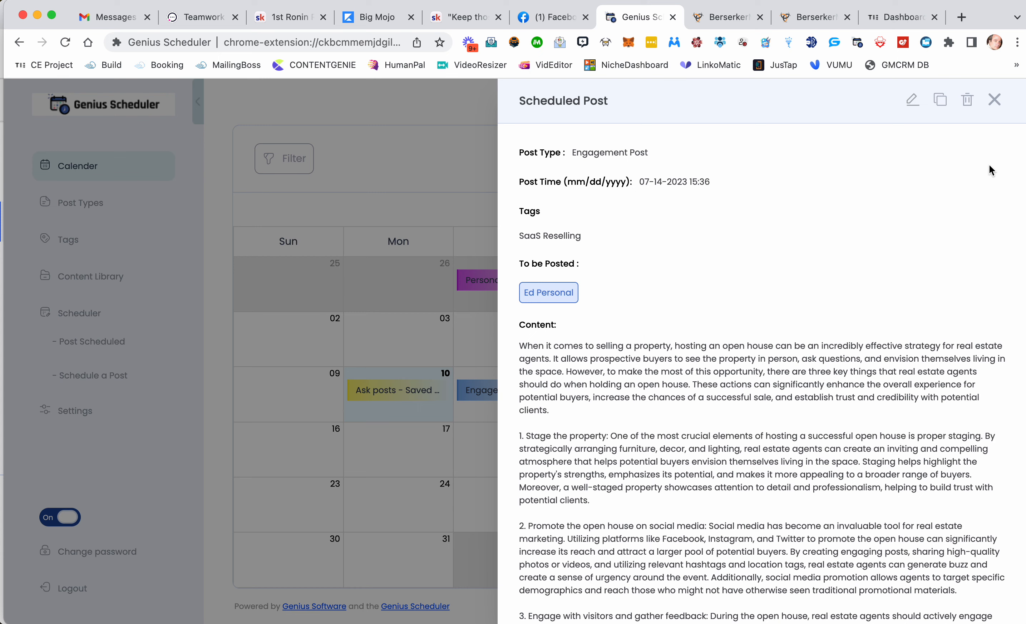
left_click(967, 102)
key("Return")
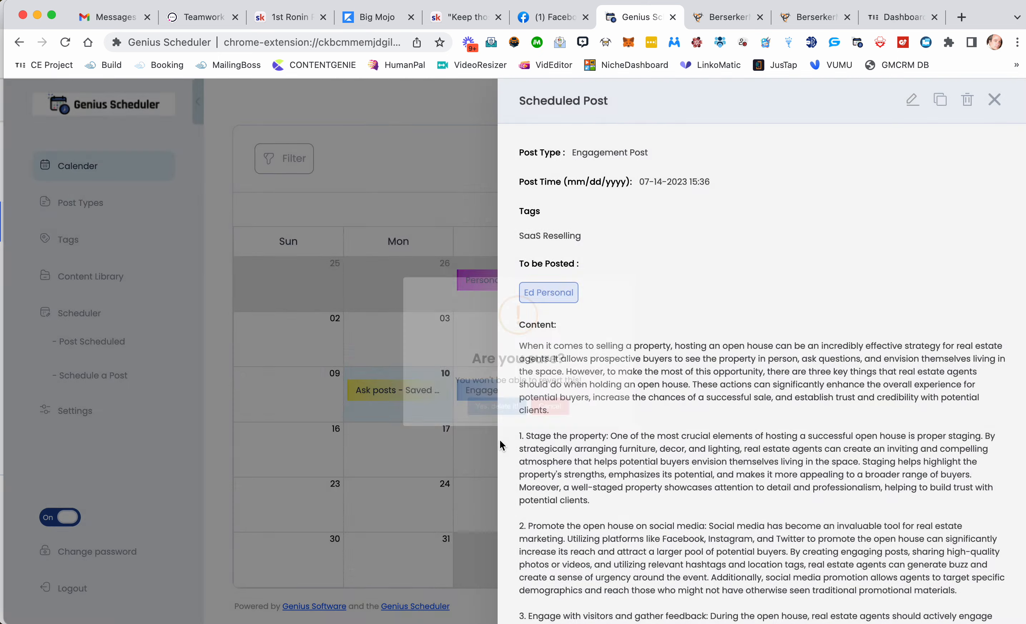
key("Return")
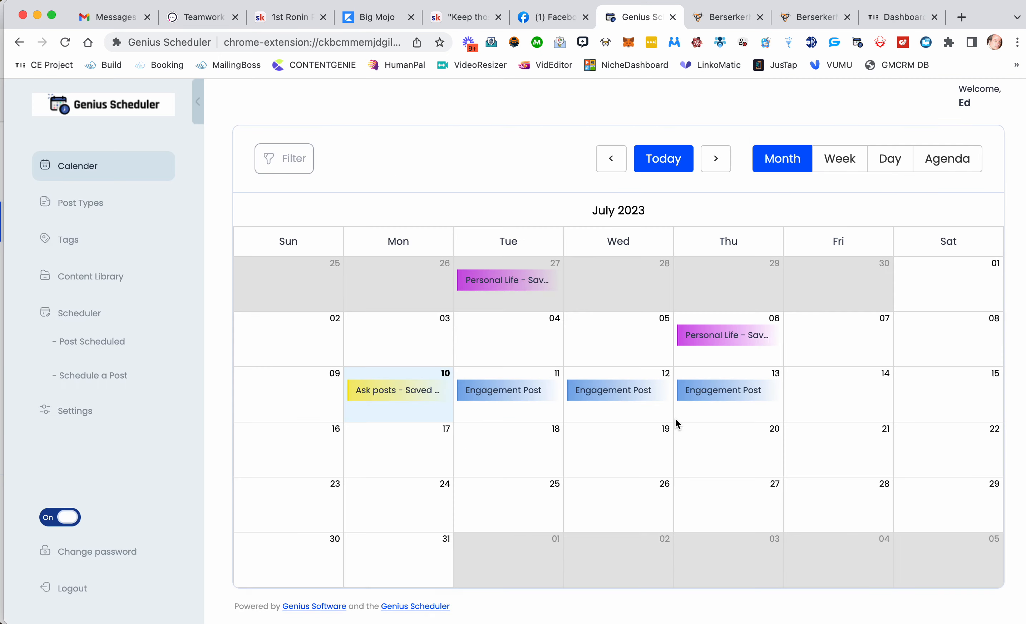
Step: Delete the July 13 engagement post from the calendar
left_click(717, 399)
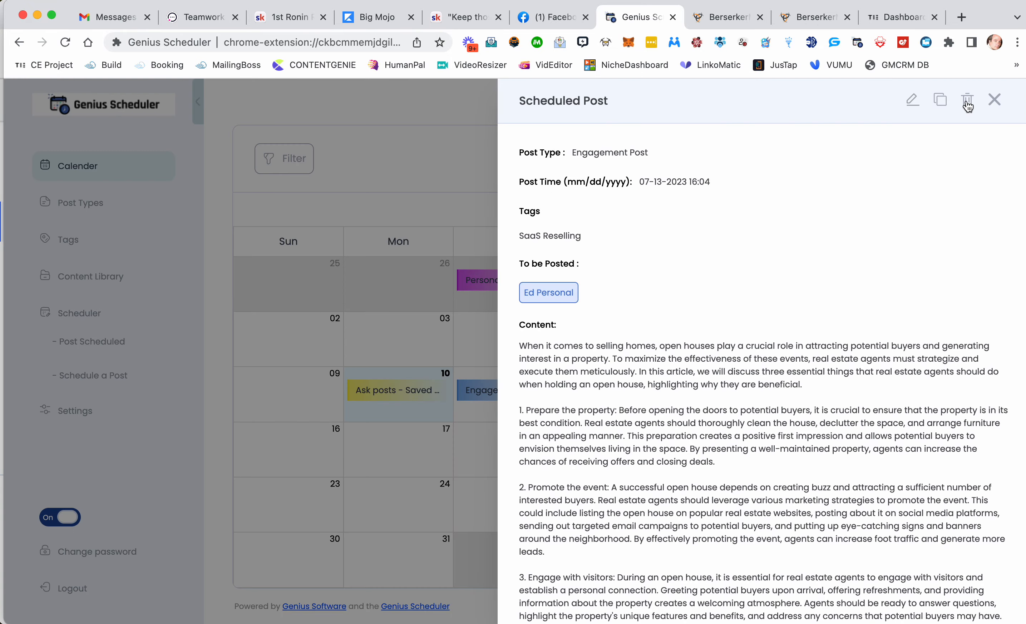
left_click(967, 103)
left_click(486, 435)
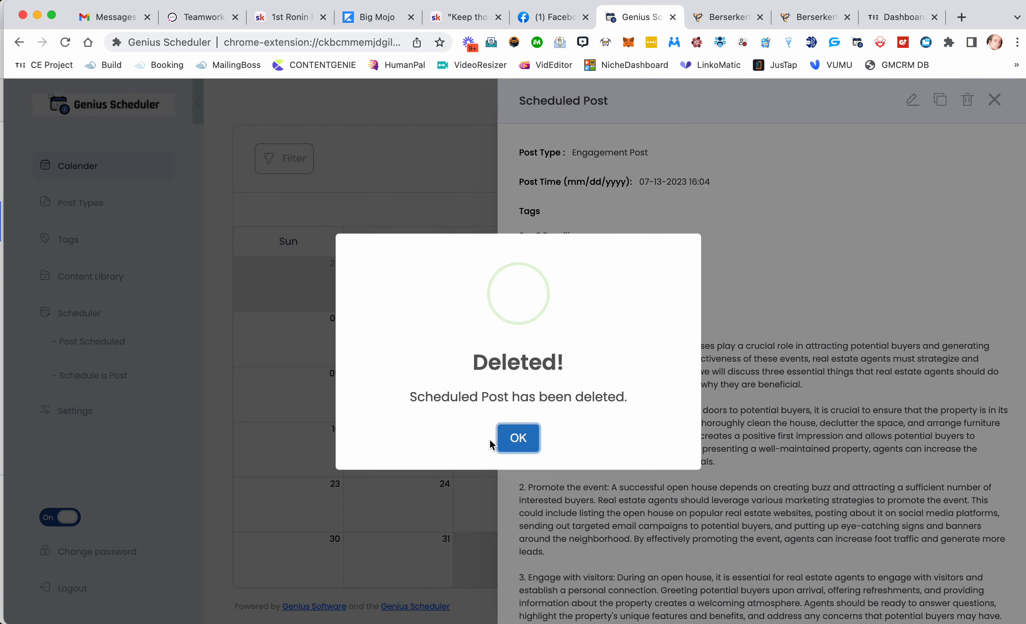
left_click(517, 439)
Step: Delete the July 12 engagement post from the calendar
left_click(614, 386)
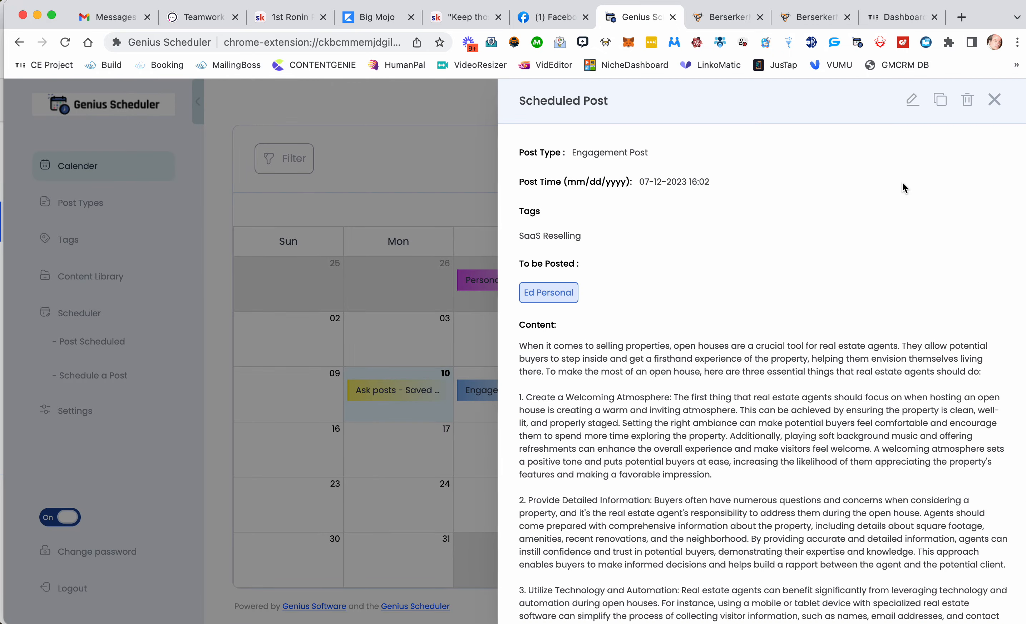
left_click(968, 101)
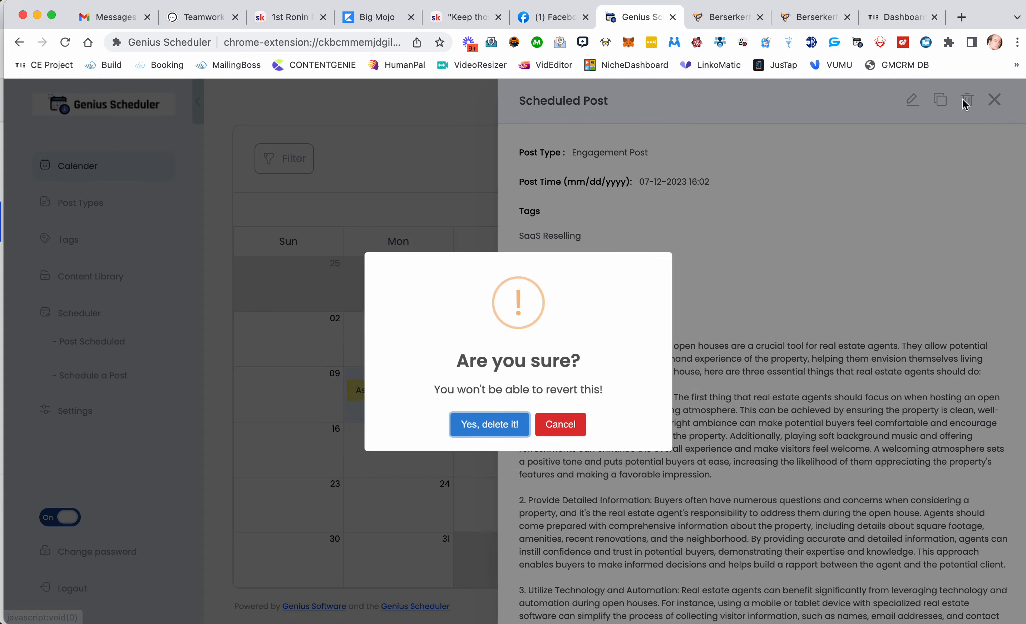
left_click(501, 437)
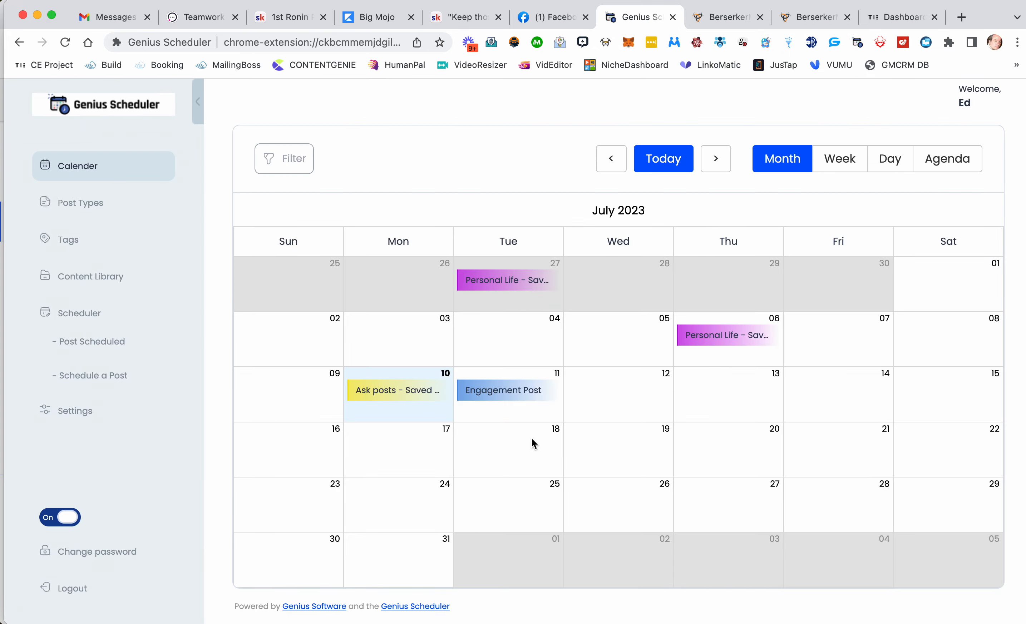
Step: Delete the July 11 engagement post from the calendar
left_click(496, 393)
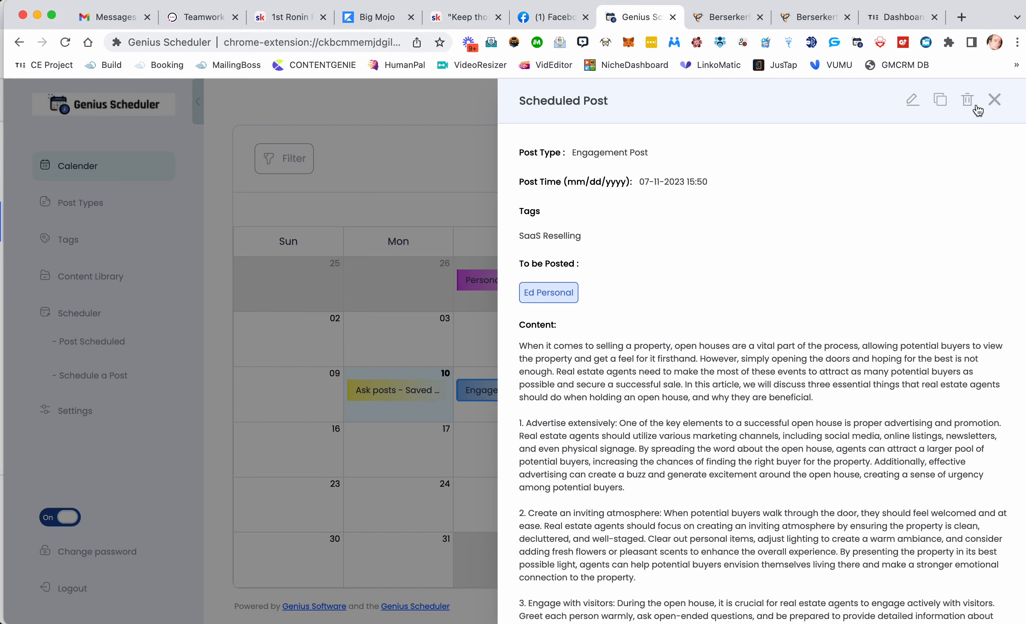
left_click(967, 100)
left_click(506, 442)
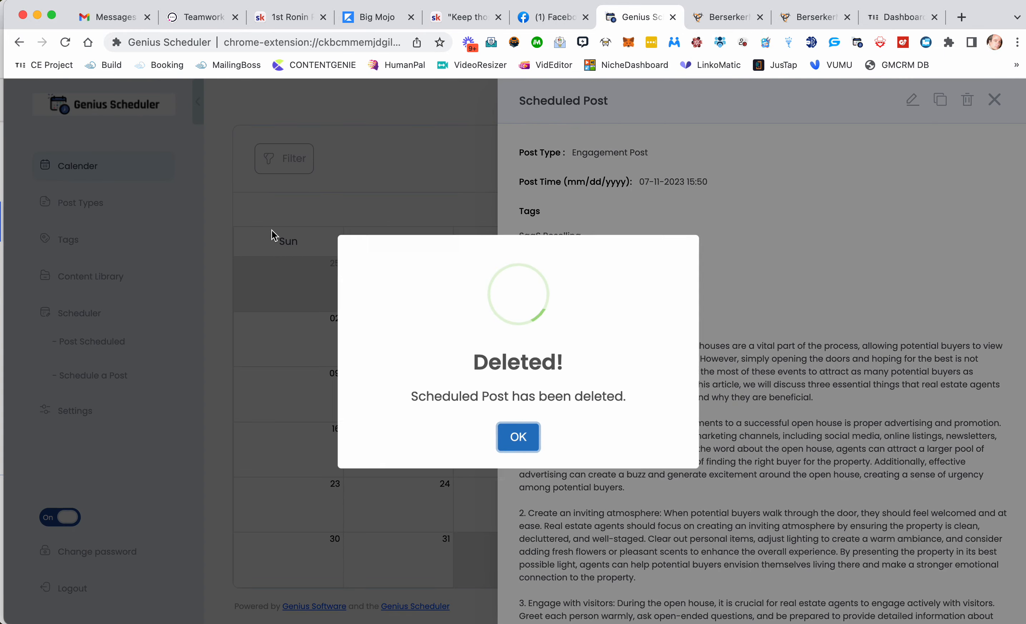
left_click(518, 438)
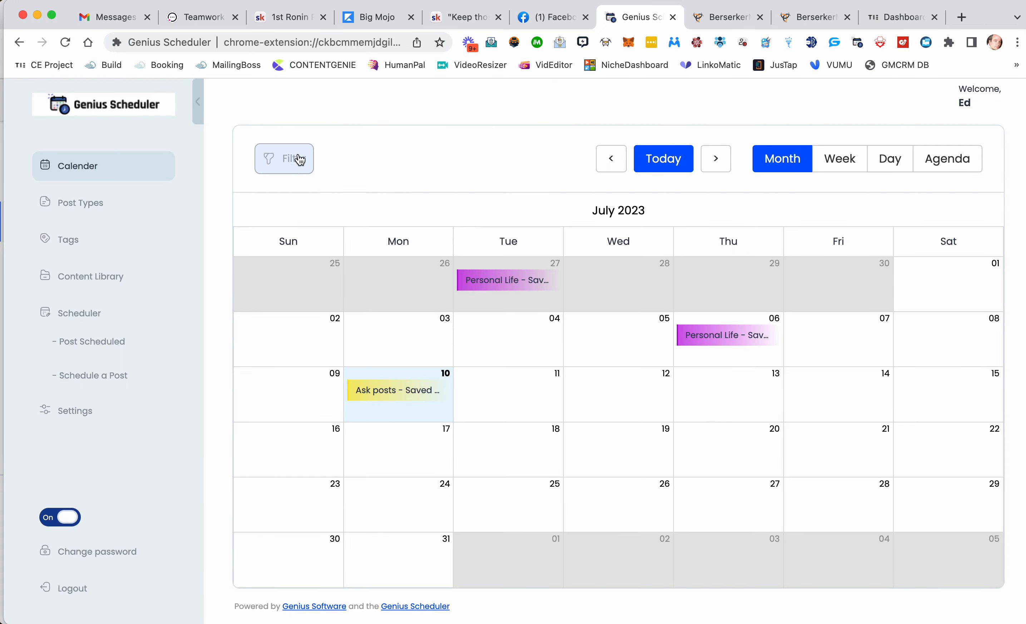
Step: Switch to the Facebook profile tab, reload it, and review the published posts on the timeline
left_click(555, 16)
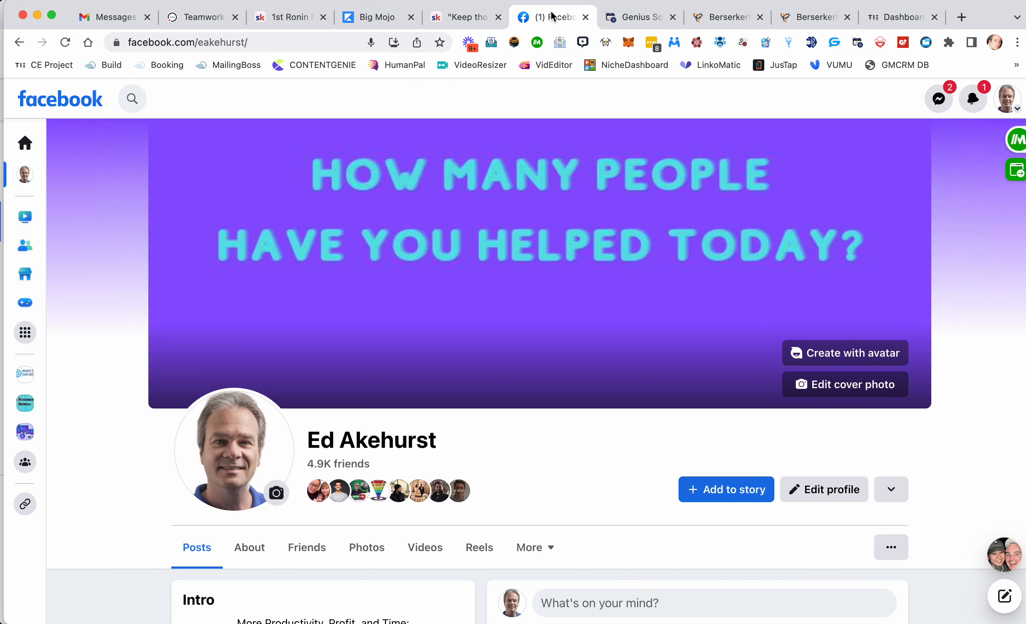
scroll(600, 353, "down", 10)
scroll(600, 353, "down", 2)
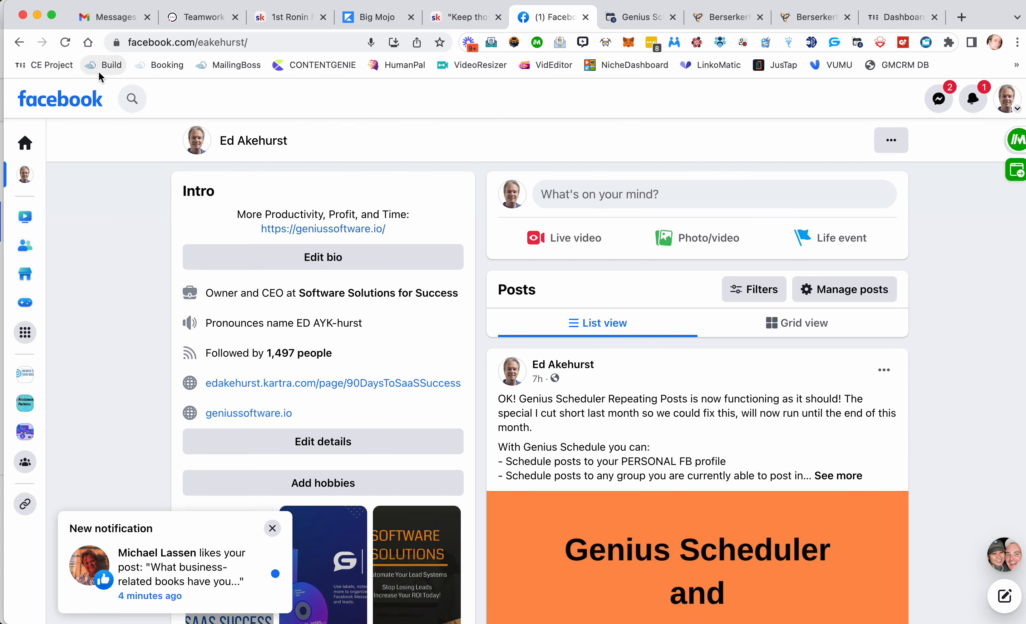
left_click(65, 42)
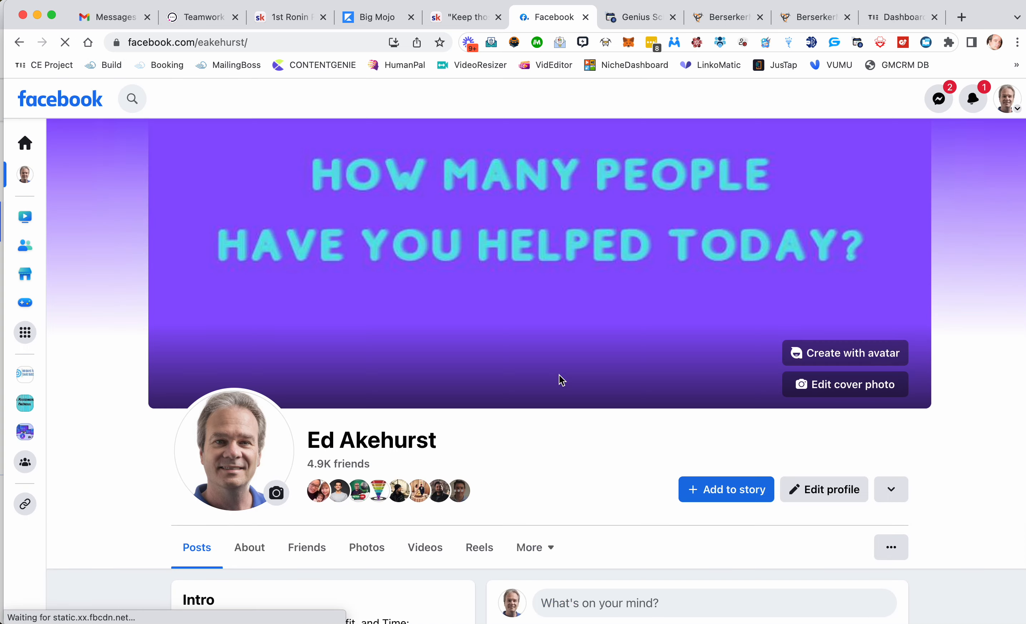
scroll(560, 380, "down", 10)
scroll(561, 379, "down", 3)
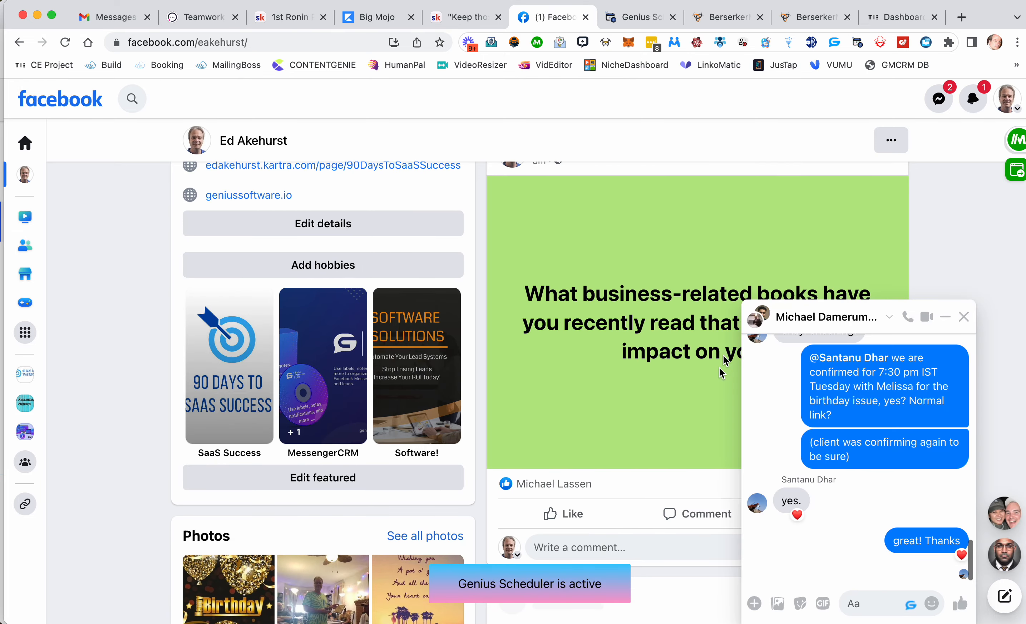
left_click(964, 317)
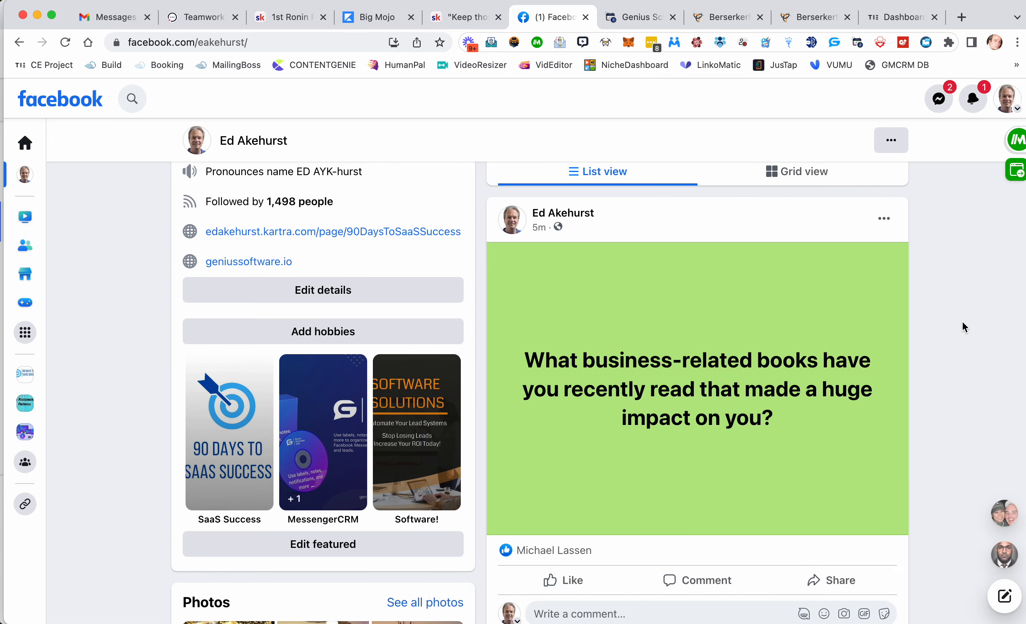
scroll(589, 252, "down", 1)
scroll(589, 253, "up", 1)
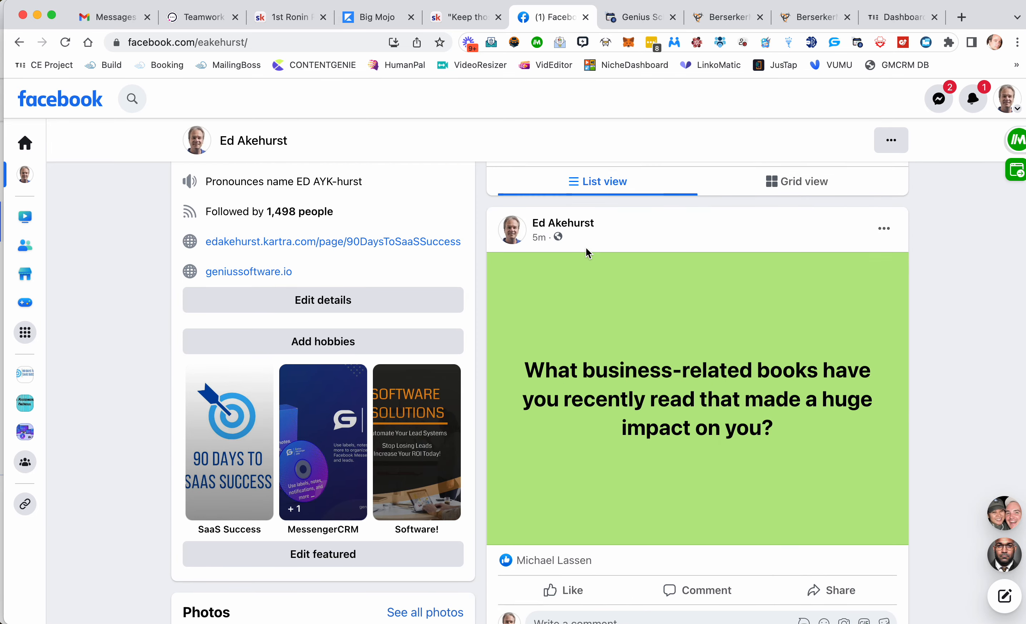
scroll(674, 333, "down", 3)
scroll(674, 332, "up", 5)
scroll(673, 332, "down", 5)
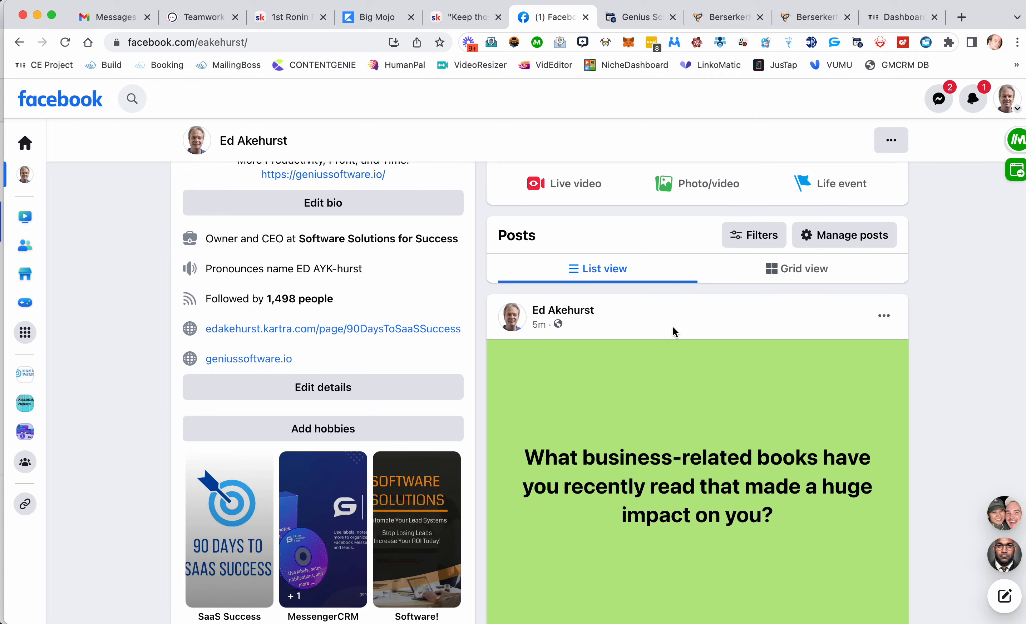
scroll(675, 332, "up", 15)
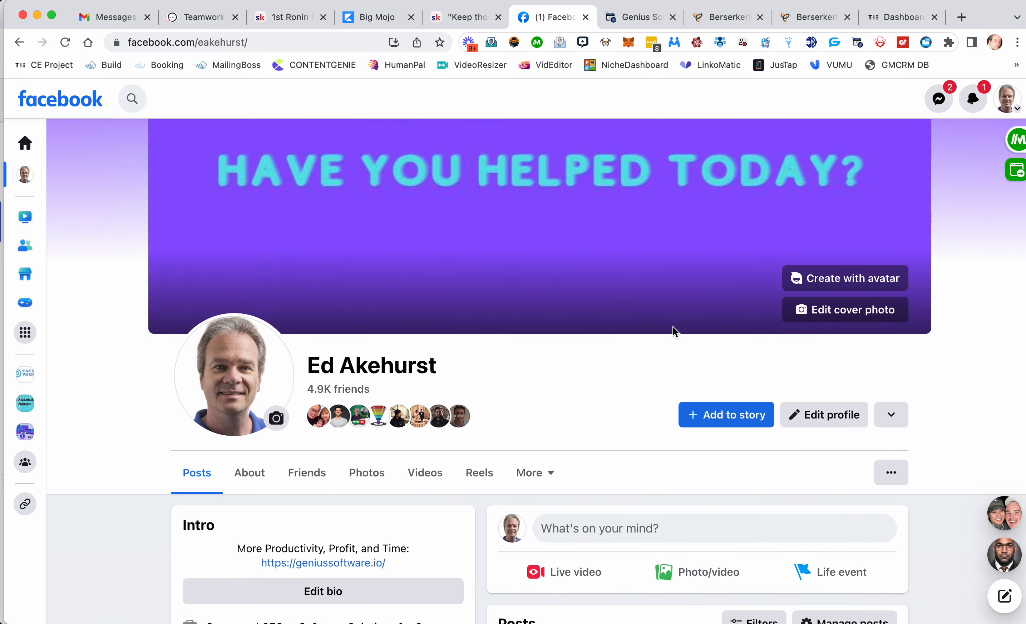
scroll(671, 328, "down", 6)
Step: Open the Posting AI extension from the scheduler and enable ChatGPT
left_click(629, 19)
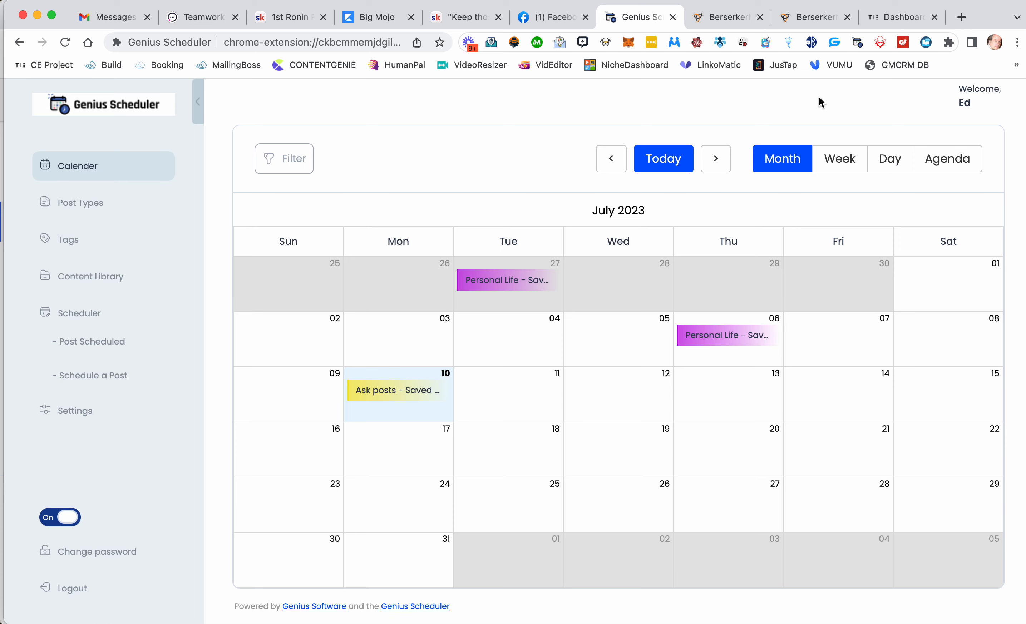
left_click(811, 44)
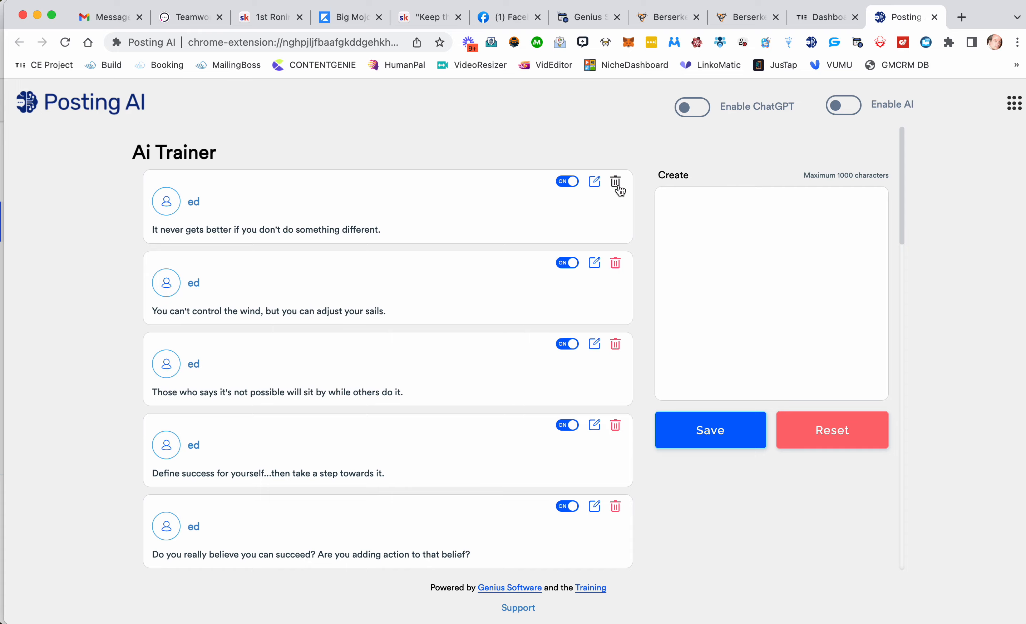
scroll(294, 292, "down", 2)
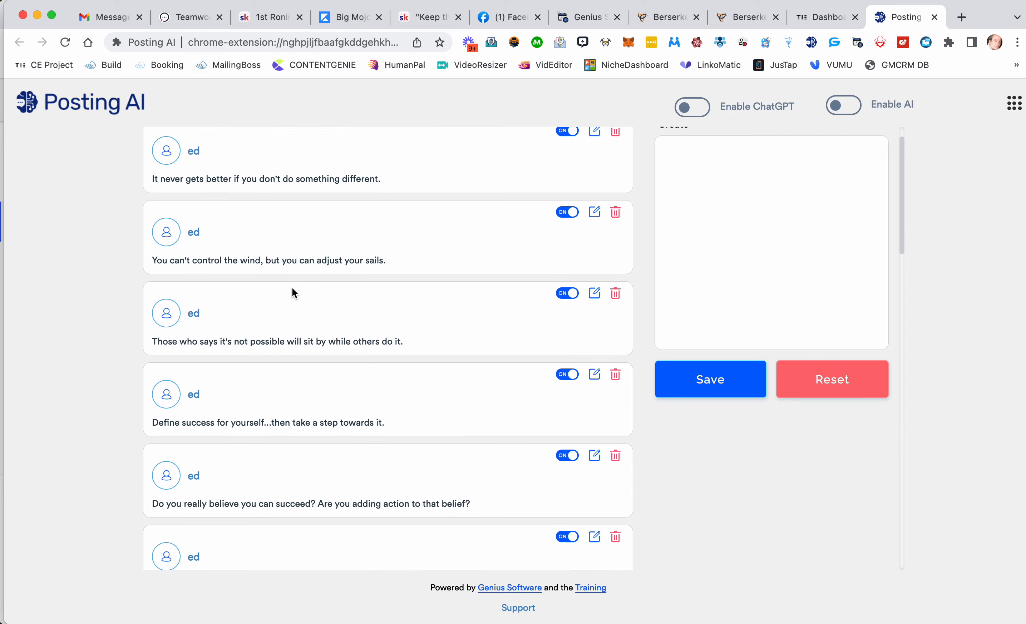
scroll(292, 287, "down", 20)
scroll(292, 287, "up", 20)
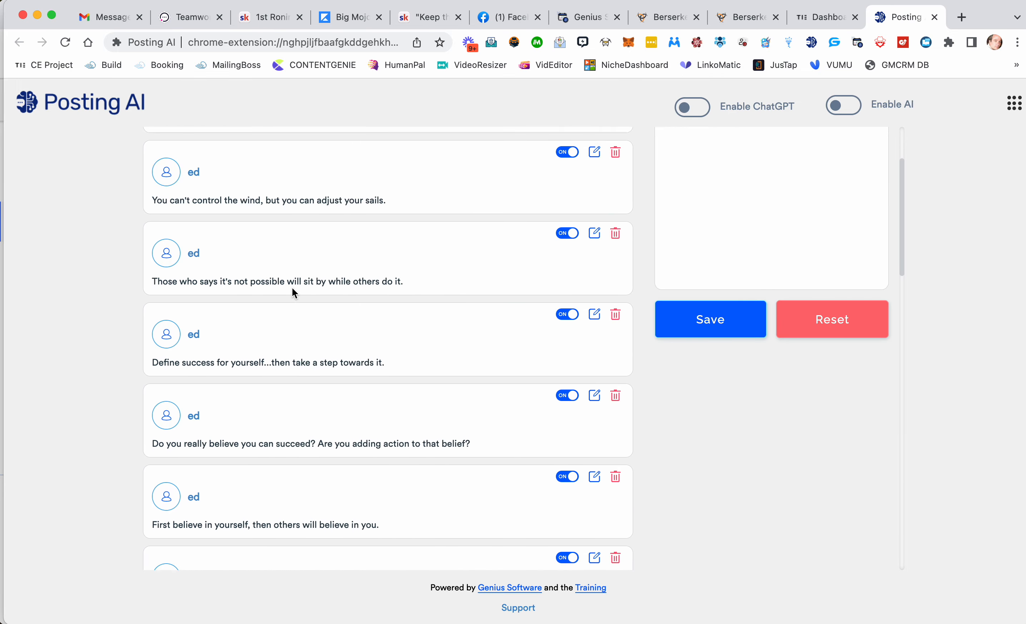
scroll(291, 288, "down", 15)
scroll(291, 288, "up", 20)
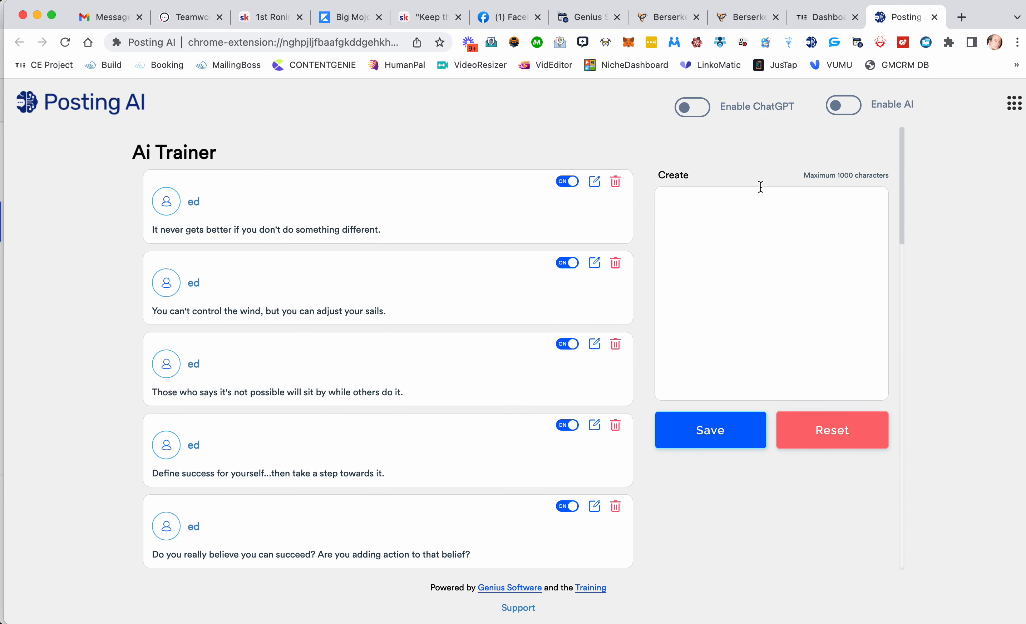
left_click(705, 112)
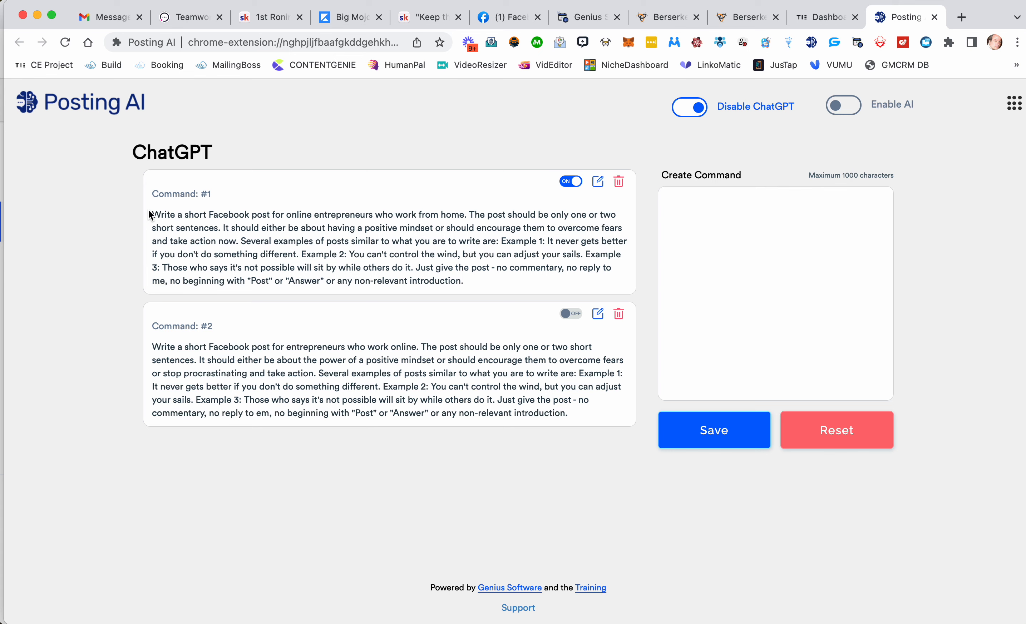
Step: Select the full prompt text of ChatGPT Command #1
left_click_drag(151, 215, 495, 279)
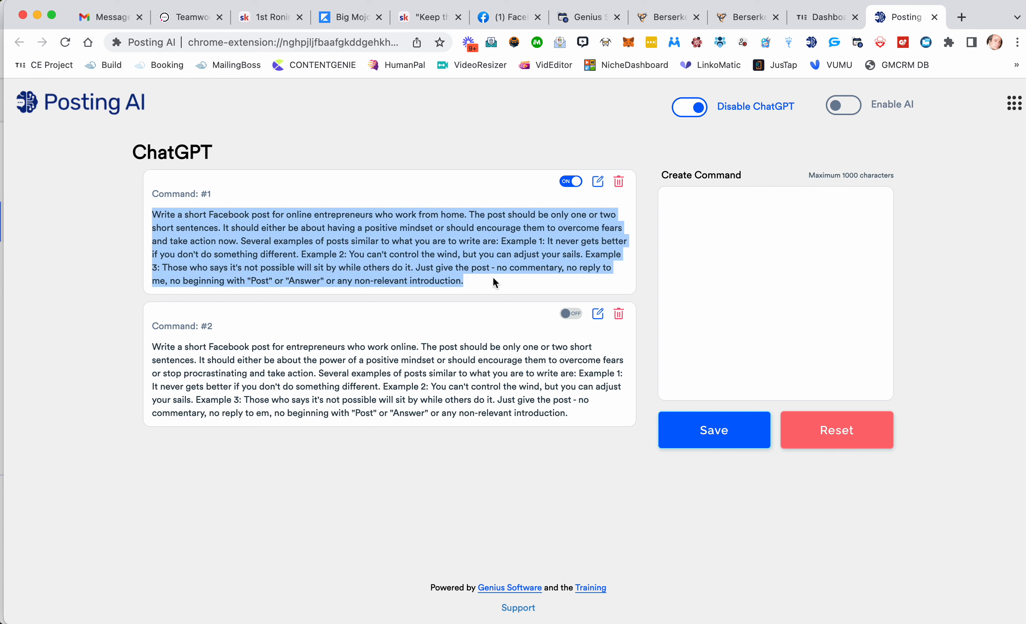
left_click_drag(168, 334, 443, 441)
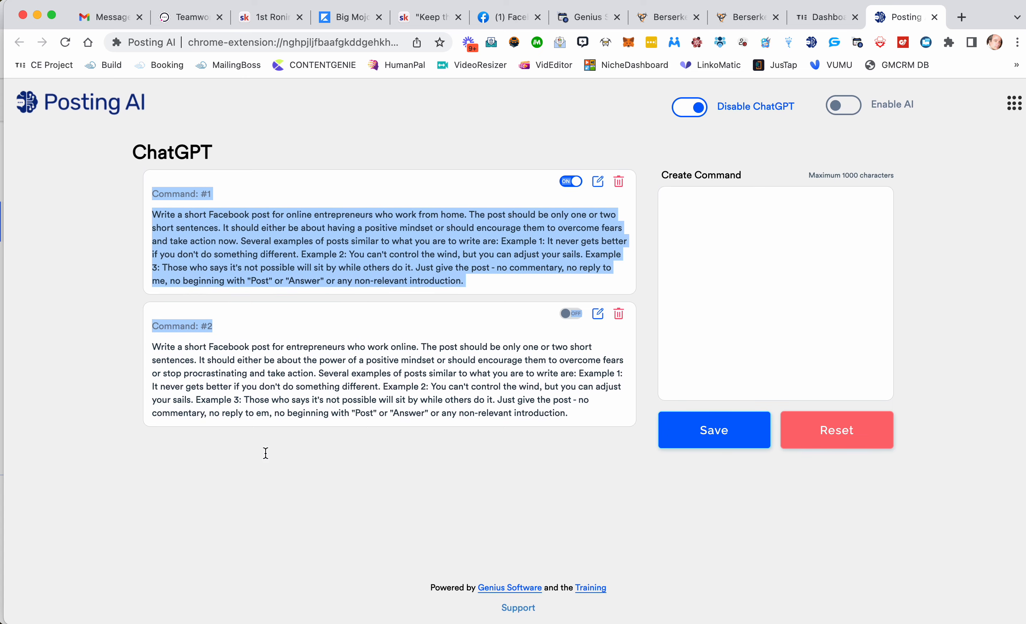
left_click(279, 264)
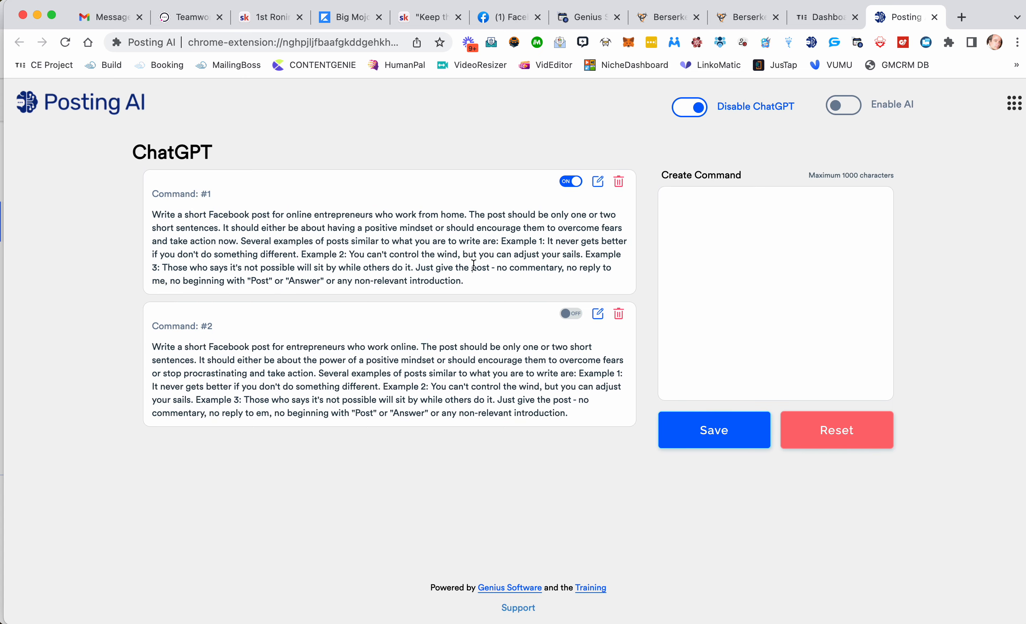
left_click_drag(483, 278, 149, 215)
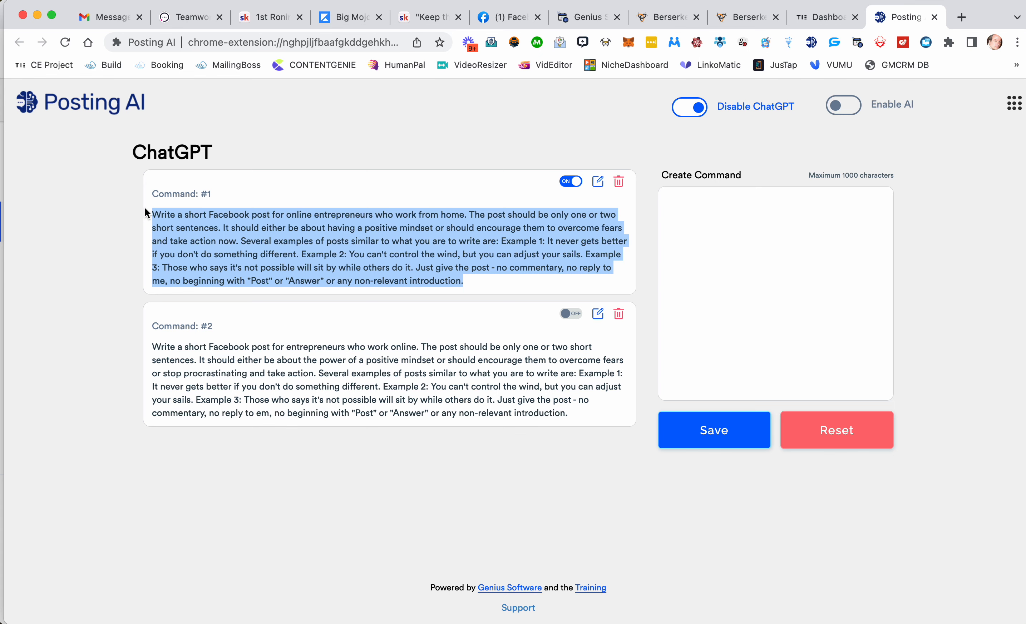
left_click(592, 17)
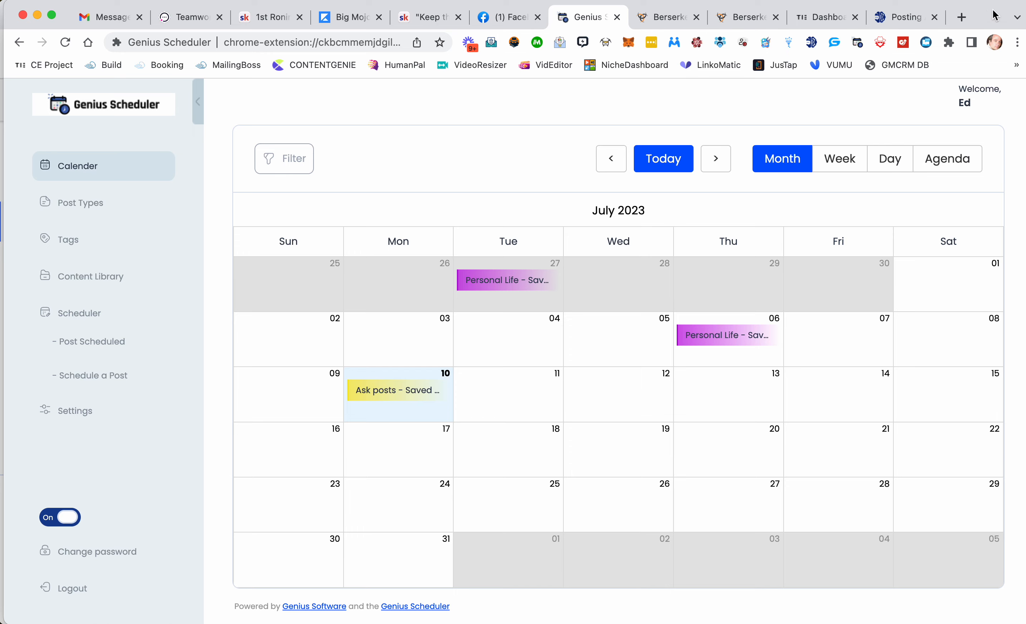
left_click(897, 15)
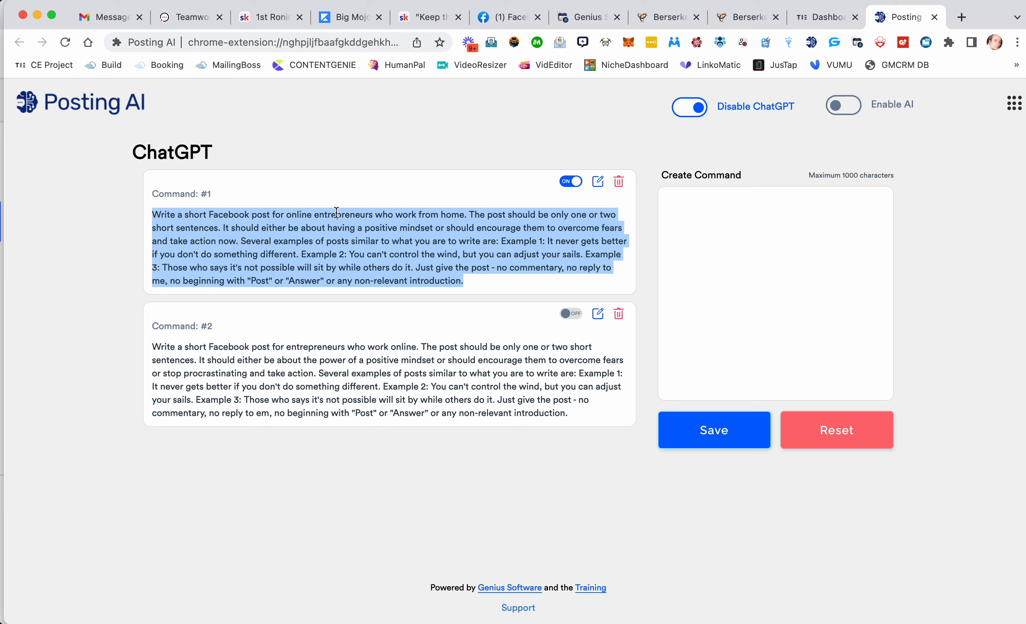
Step: Read through the full prompt text of ChatGPT Command #1
scroll(255, 251, "up", 5)
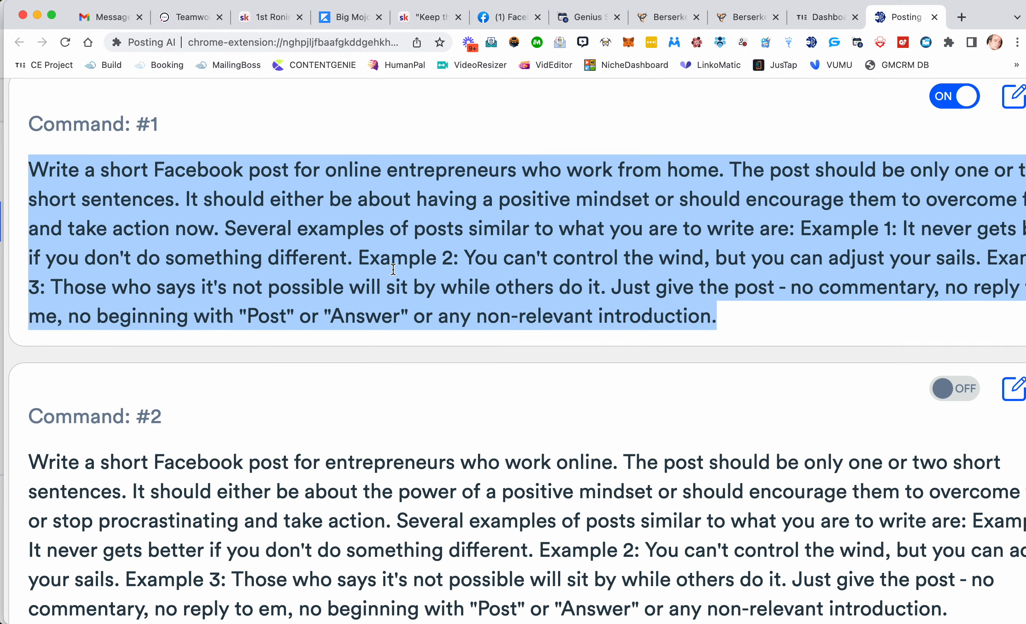
scroll(393, 269, "right", 5)
scroll(393, 269, "right", 2)
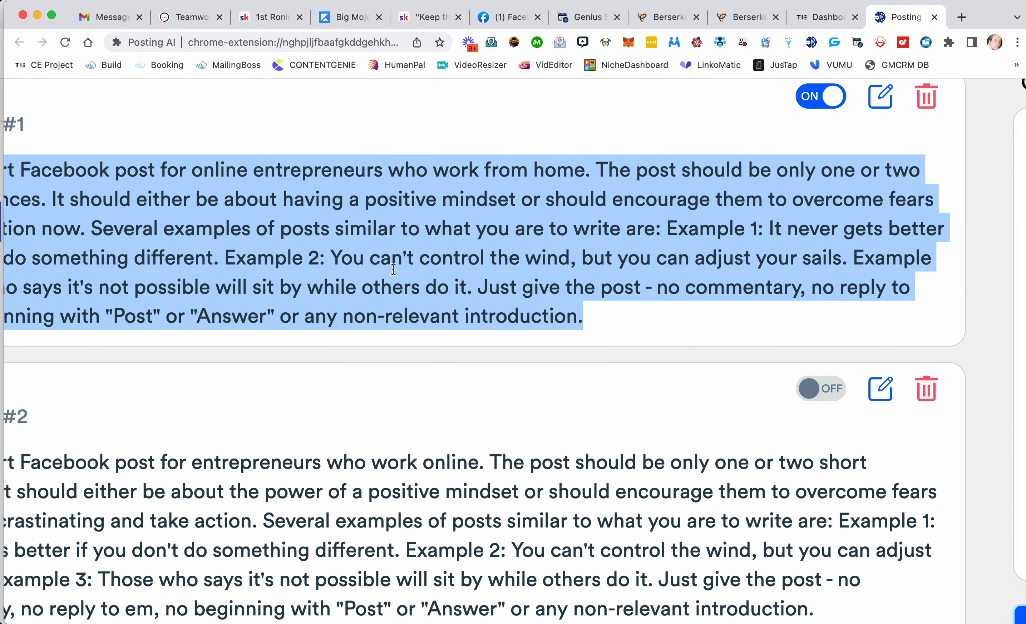
scroll(394, 269, "left", 4)
scroll(393, 269, "left", 2)
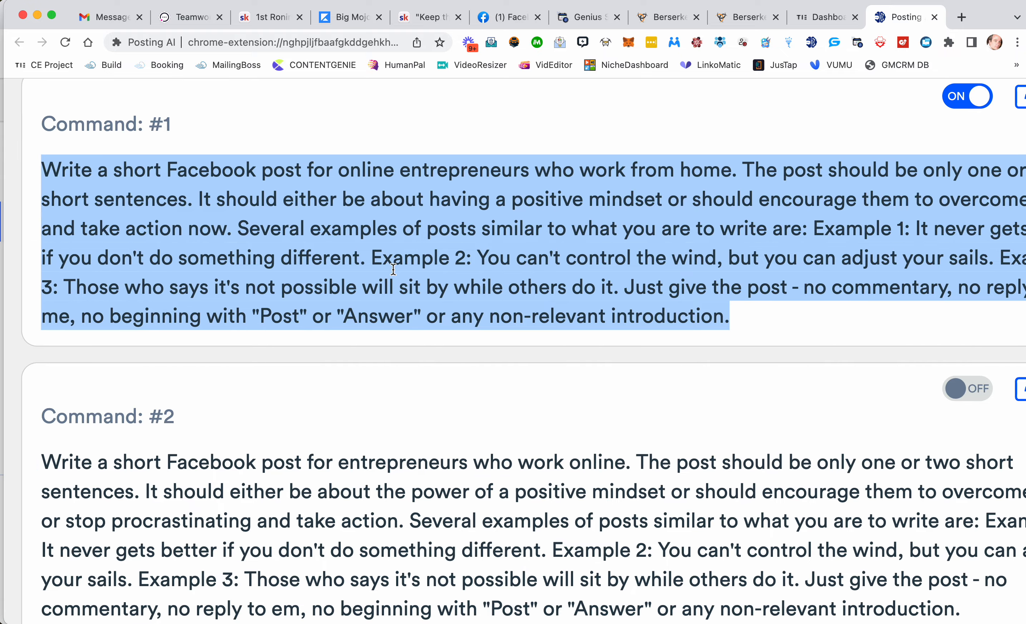
scroll(393, 269, "right", 3)
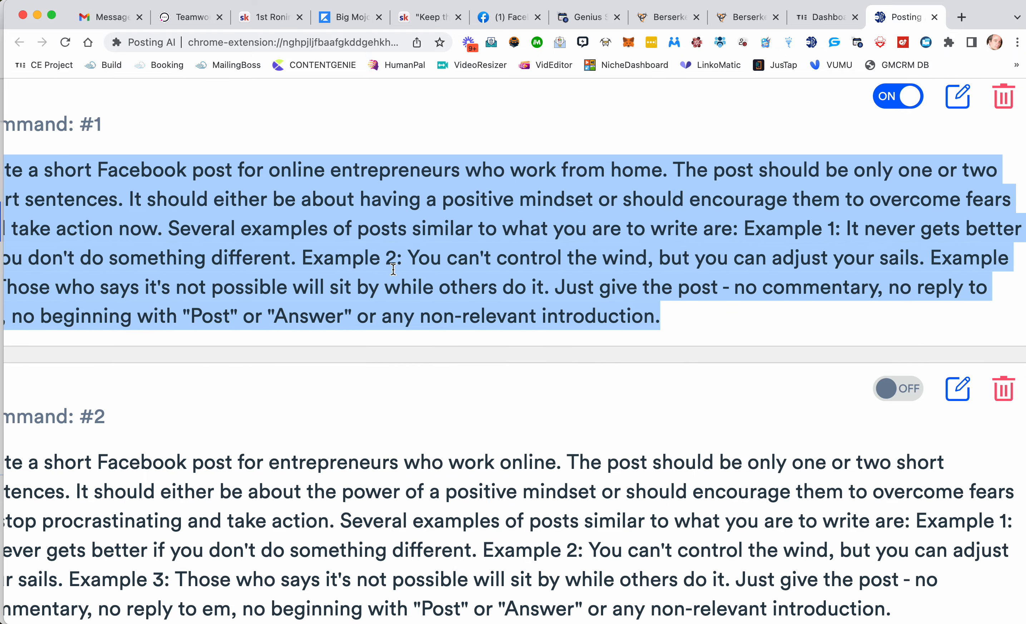
scroll(393, 270, "right", 2)
scroll(393, 269, "left", 5)
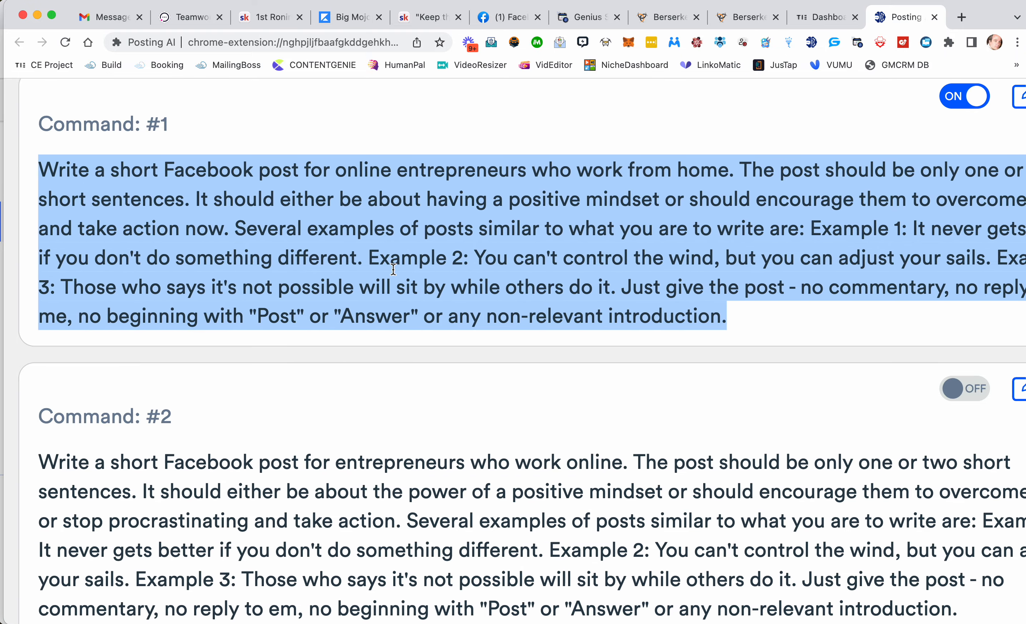
scroll(393, 270, "right", 1)
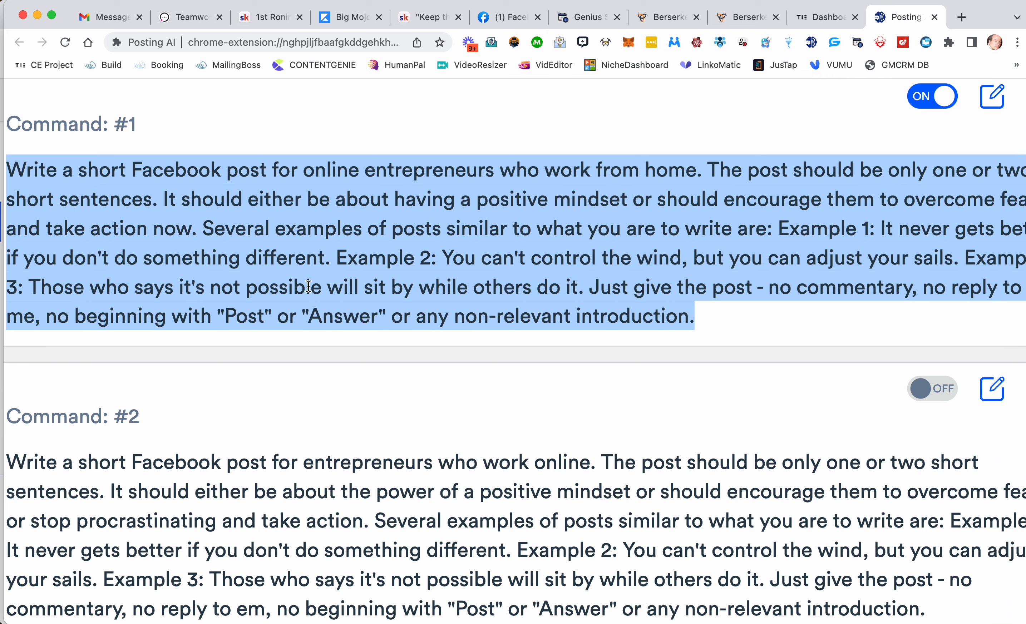
scroll(462, 246, "right", 2)
scroll(463, 246, "left", 3)
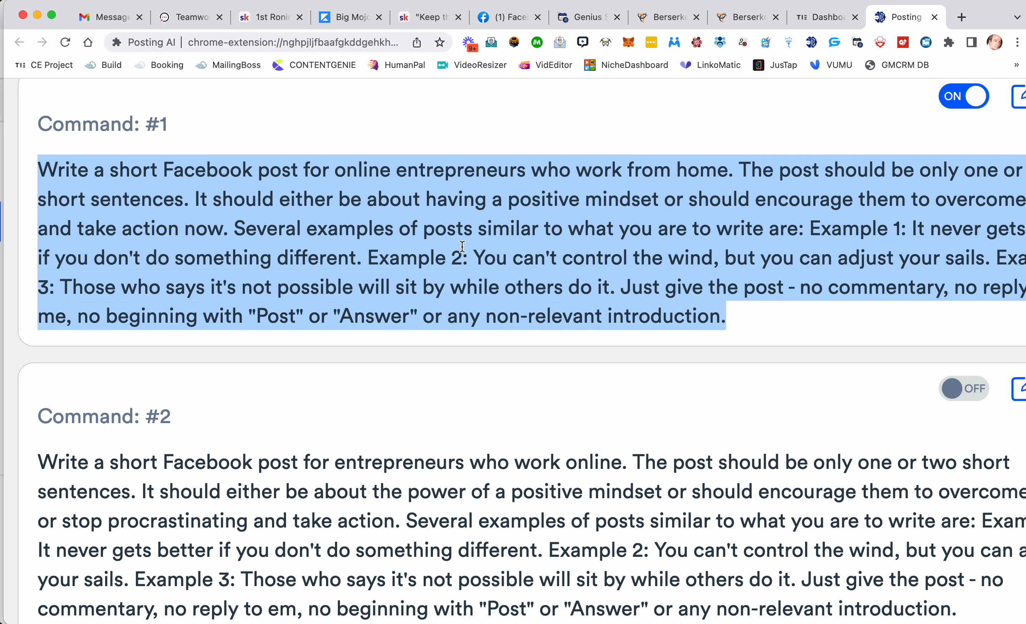
scroll(462, 246, "right", 4)
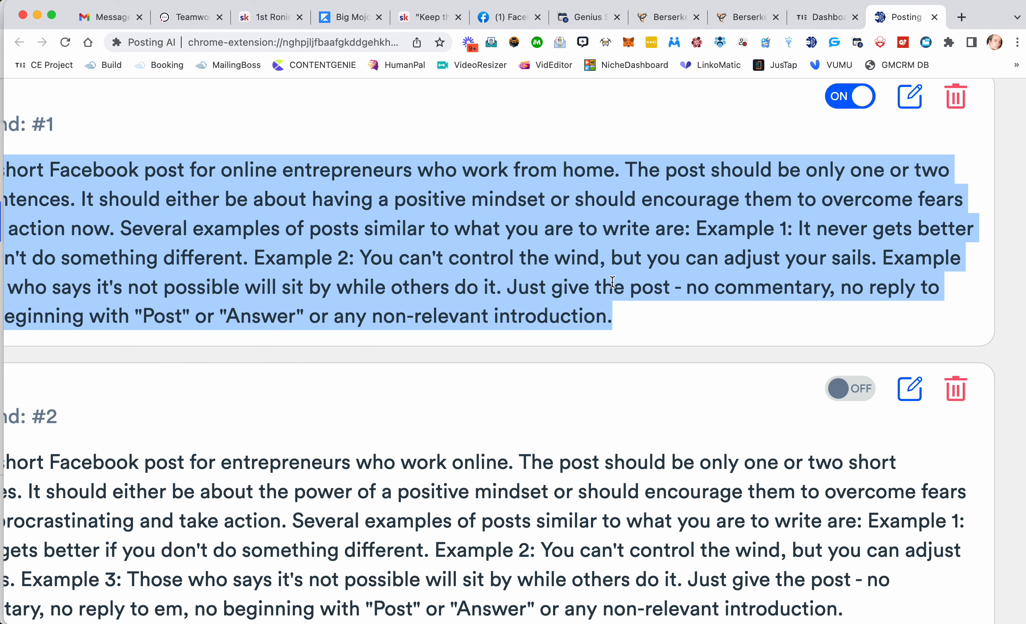
scroll(705, 292, "left", 6)
scroll(568, 293, "right", 1)
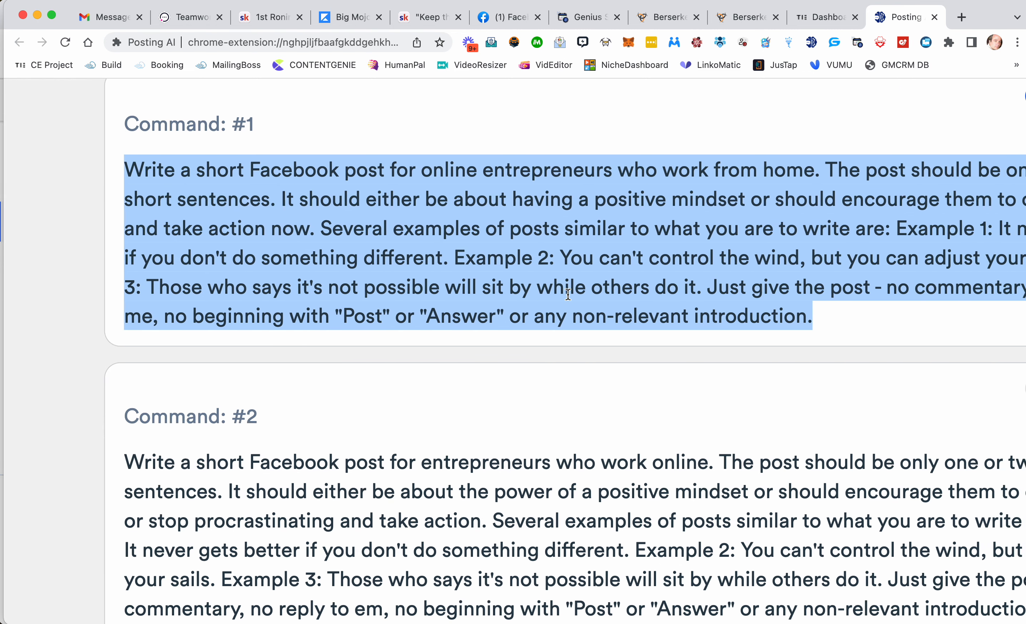
scroll(547, 316, "right", 2)
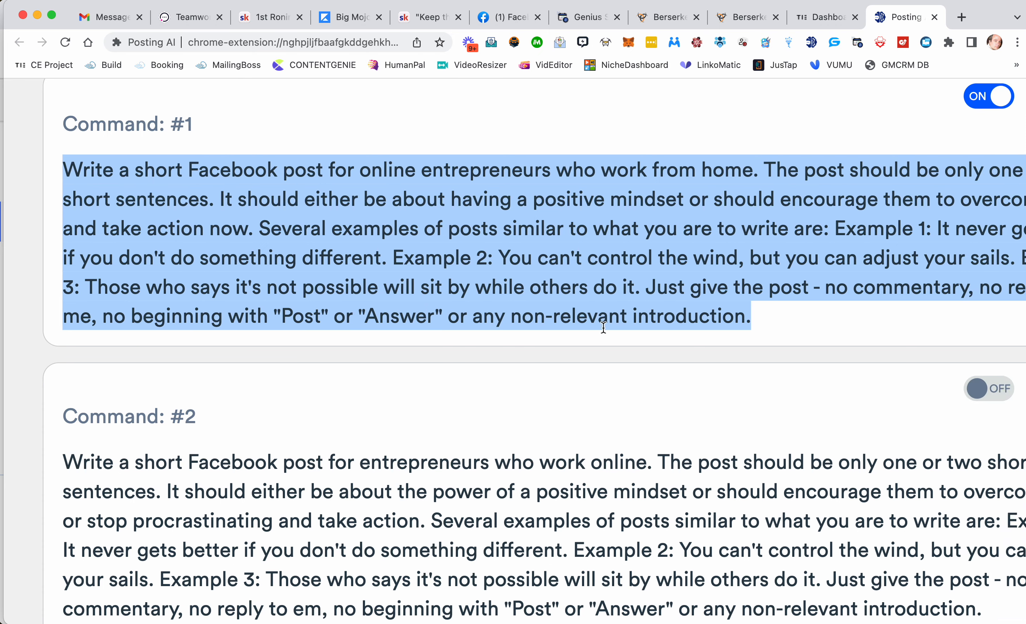
scroll(714, 339, "down", 5)
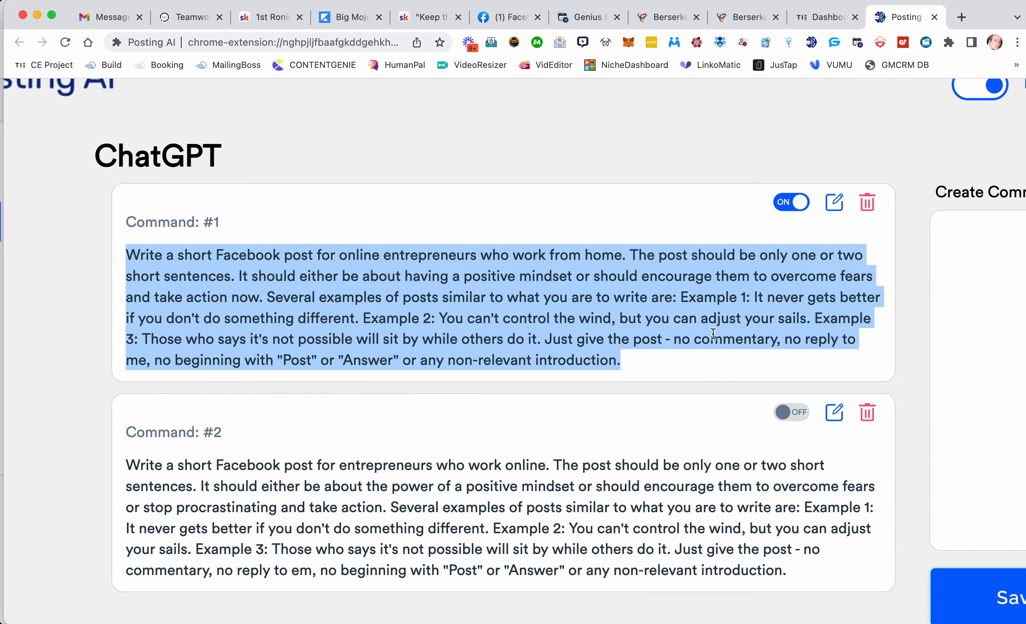
scroll(714, 335, "down", 3)
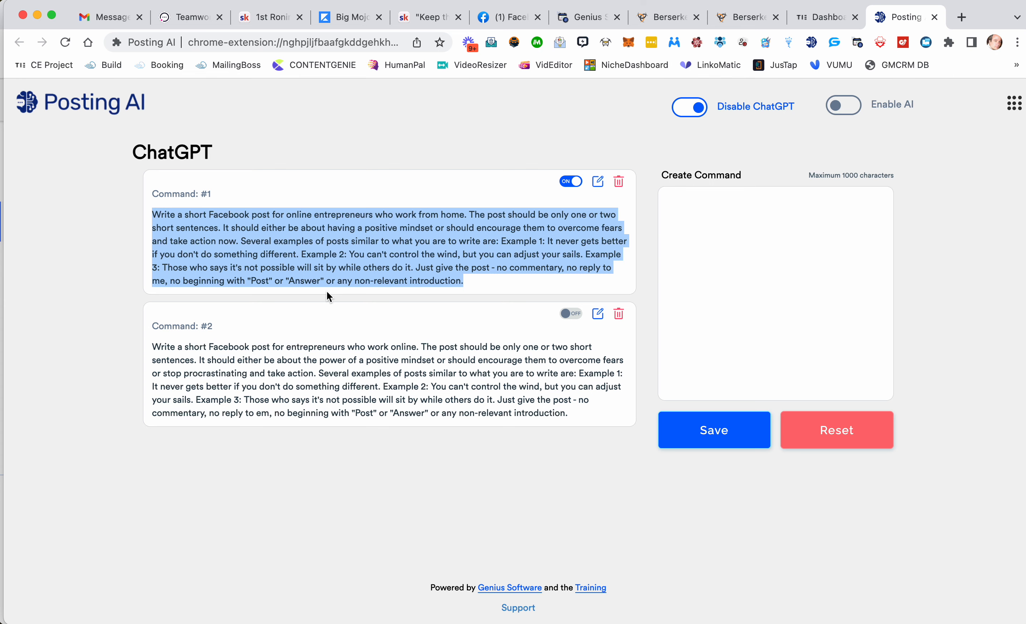
Step: Review the newest post on the Facebook profile timeline, then return to the Posting AI page
left_click(505, 17)
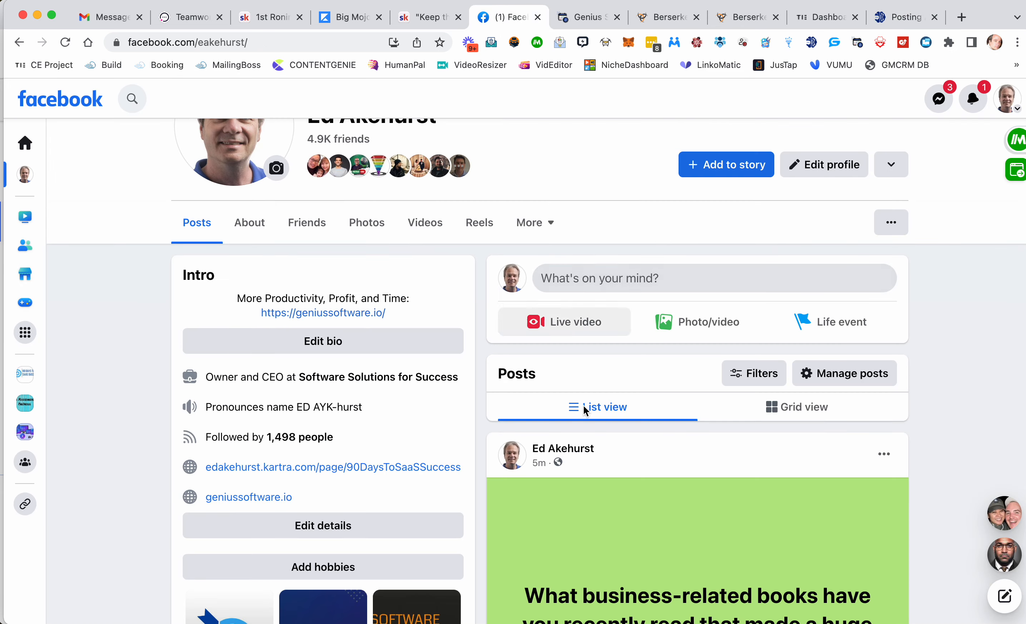
scroll(589, 404, "down", 4)
scroll(596, 442, "down", 3)
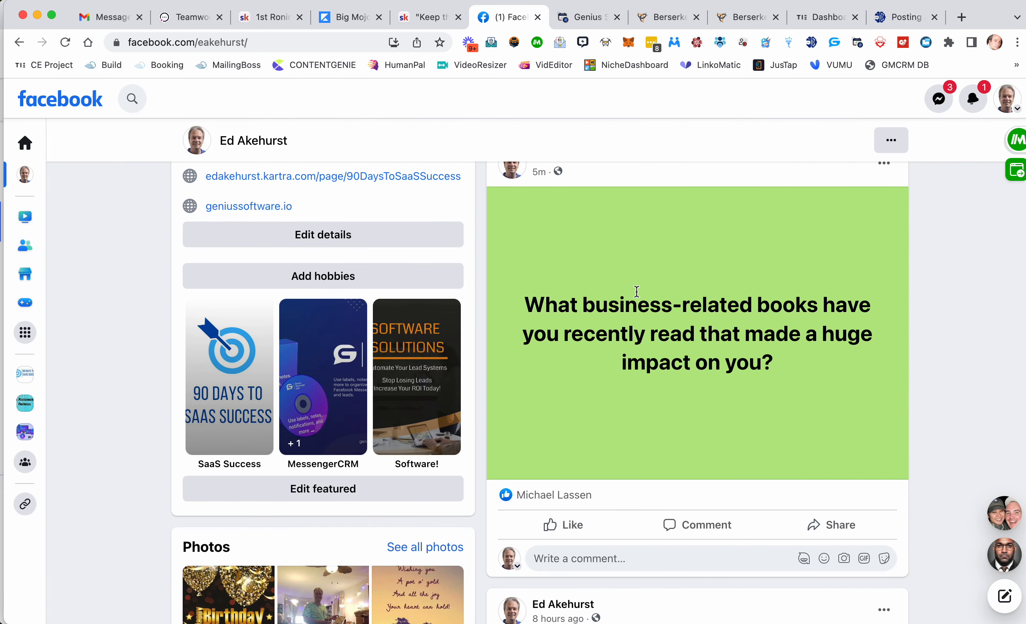
left_click(905, 17)
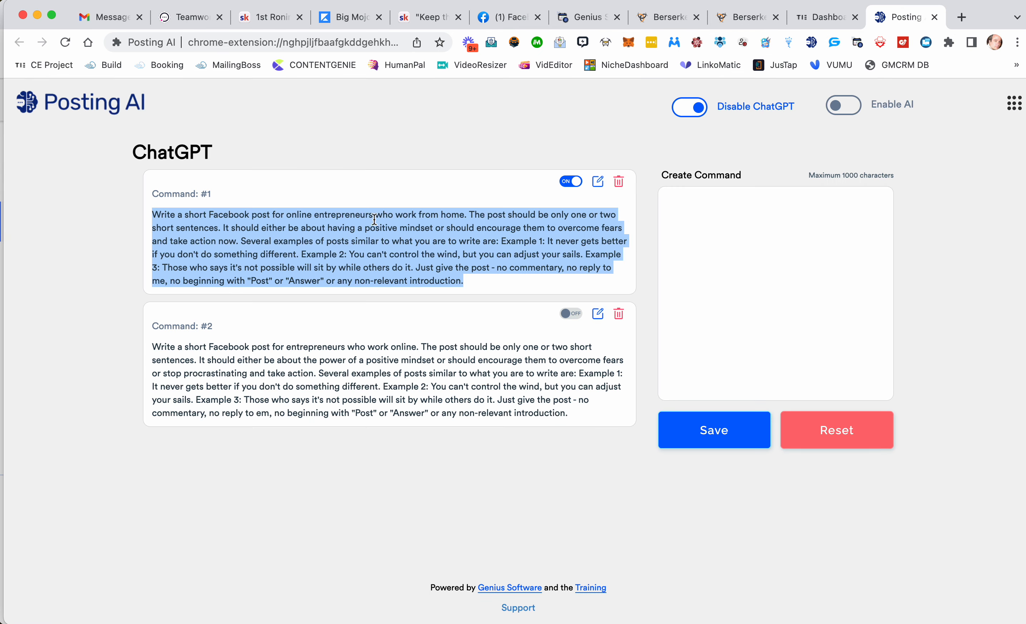
Step: Switch between the Genius Scheduler calendar and Posting AI, ending on the scheduler's July 2023 calendar
left_click(580, 17)
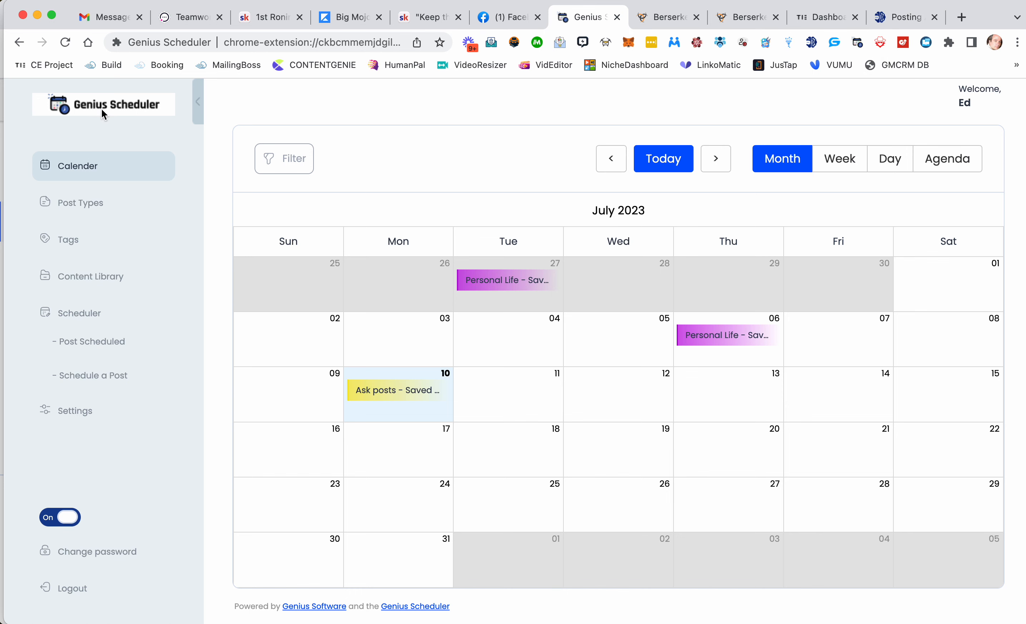
left_click(901, 28)
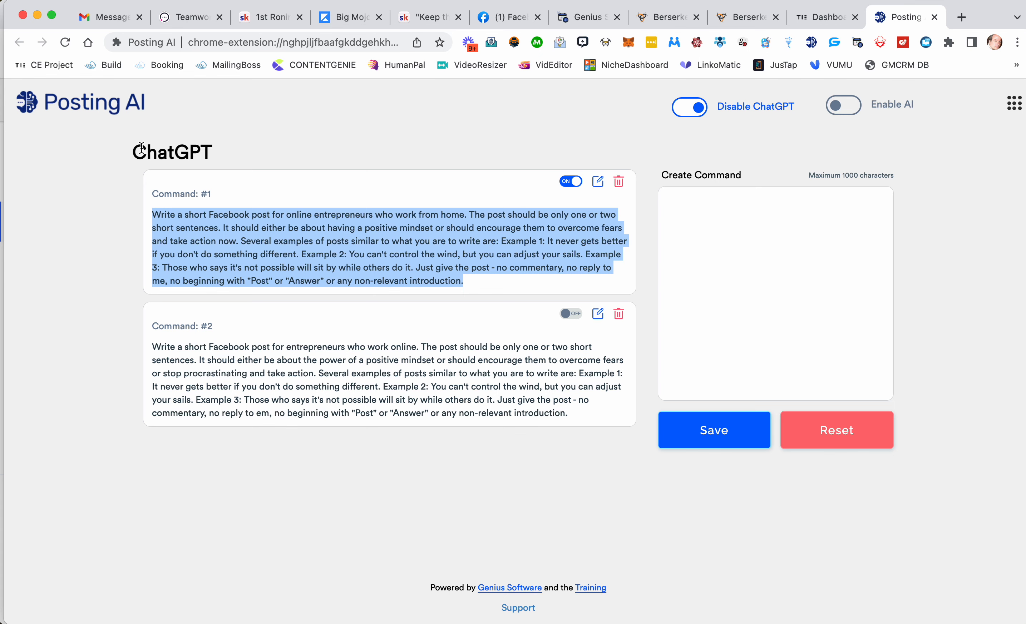
left_click(587, 22)
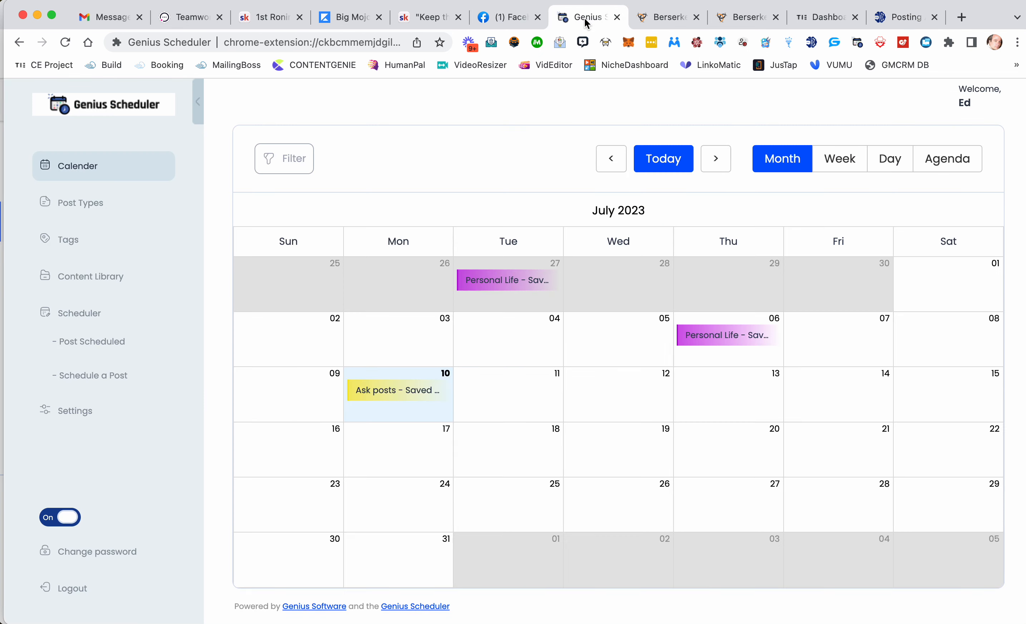